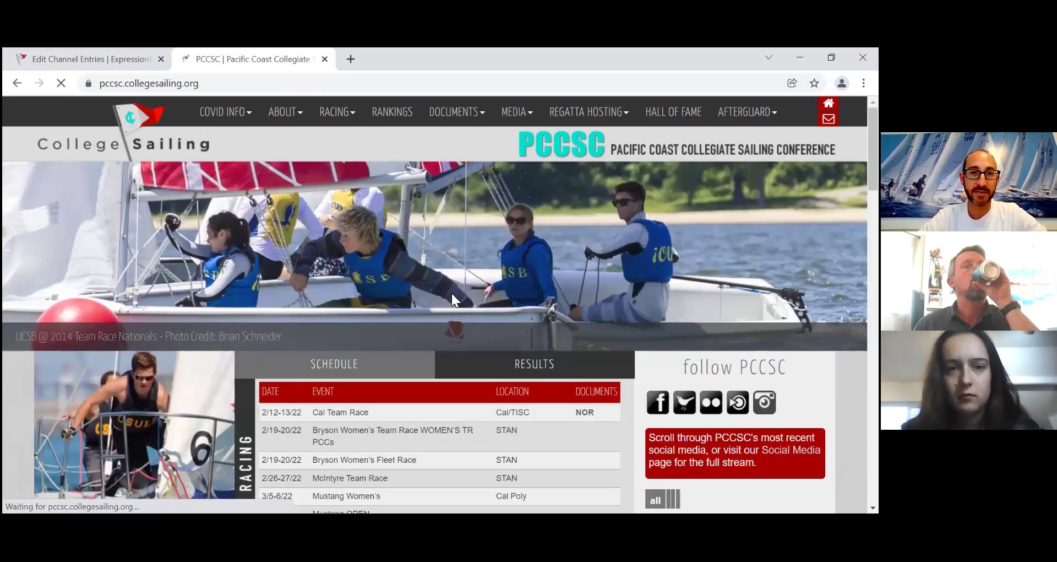
- Switch to the ExpressionEngine control panel and change the active site to News & Events
click(78, 50)
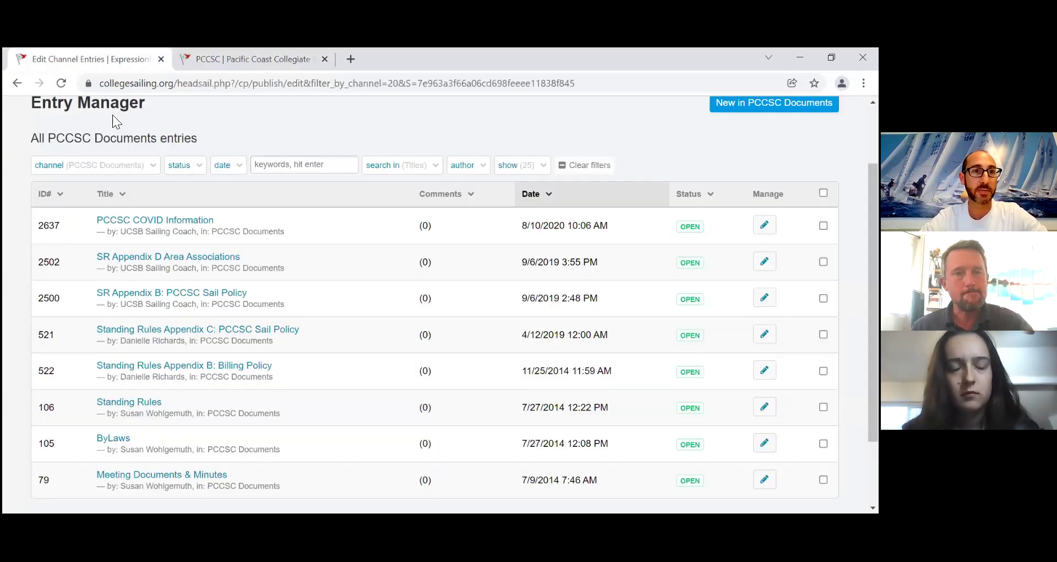
scroll(210, 125, down, 3)
scroll(218, 130, up, 3)
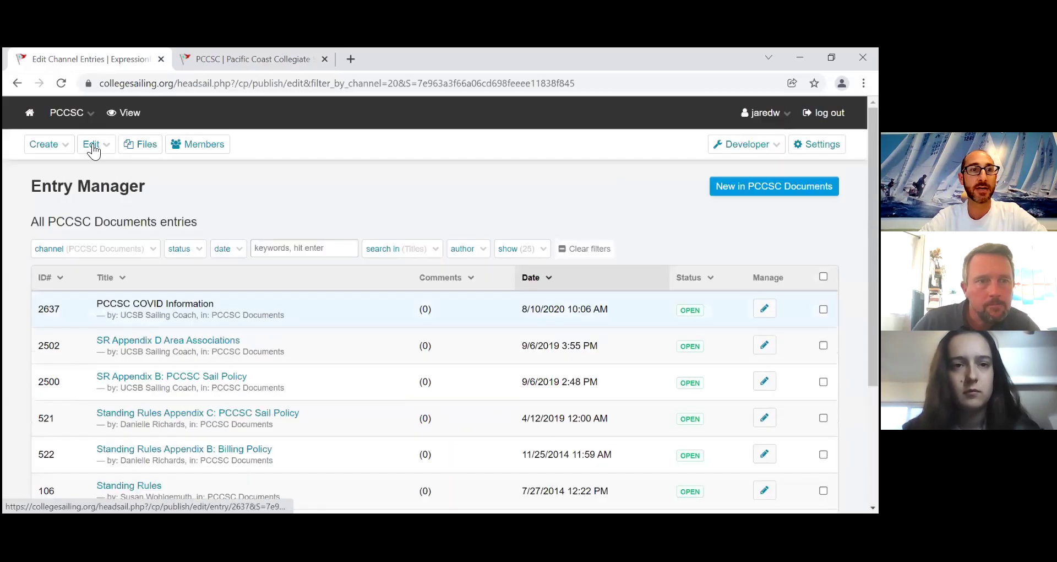
click(71, 114)
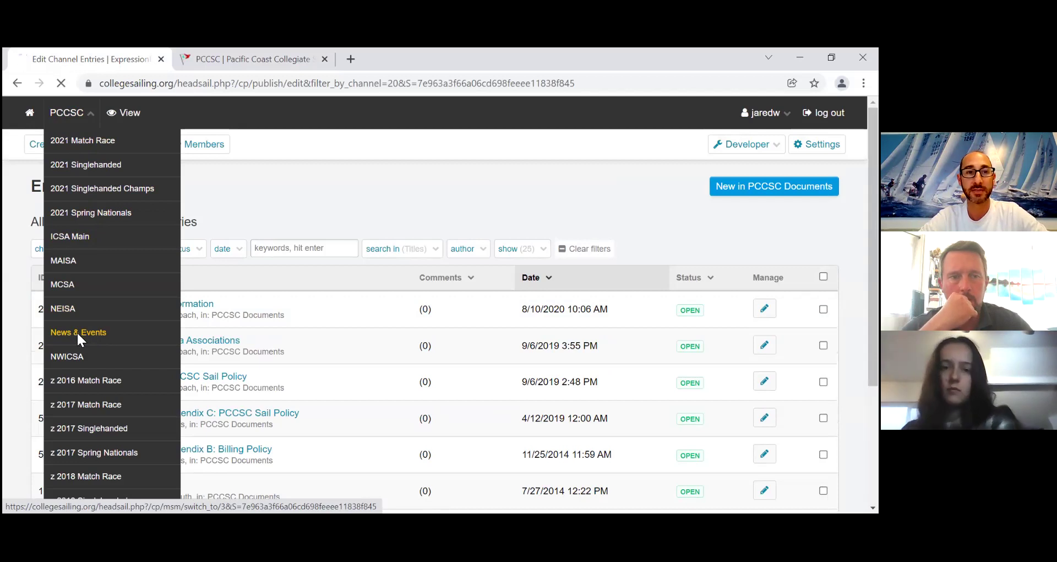
click(77, 331)
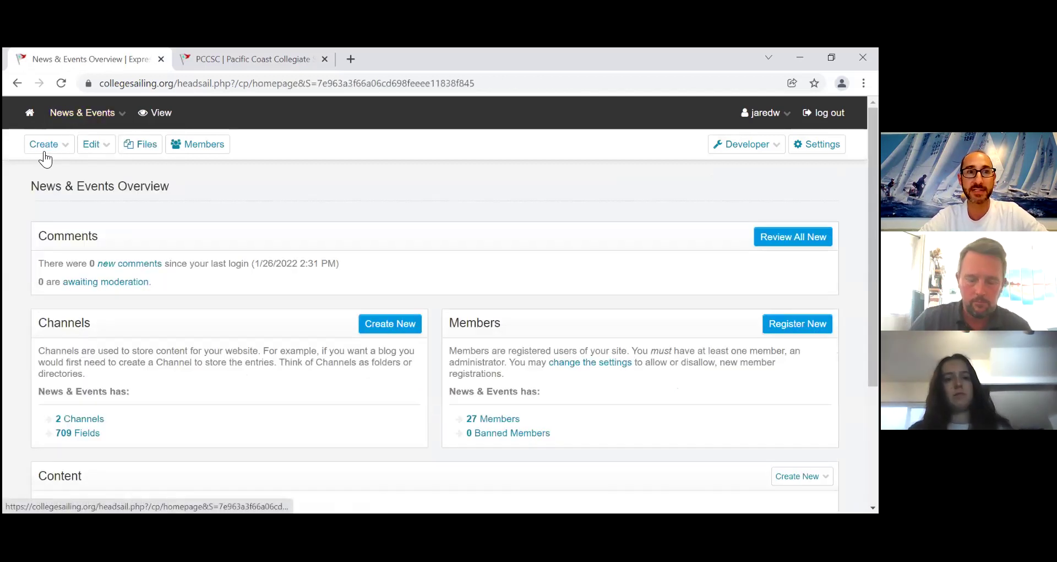
- Open the list of existing Schedule entries for editing
click(53, 146)
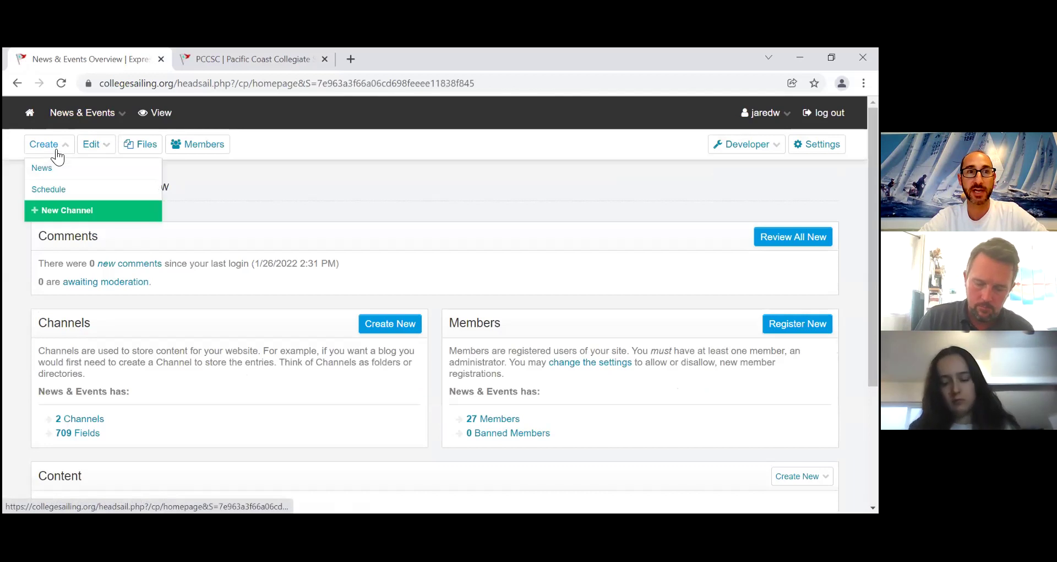
click(106, 156)
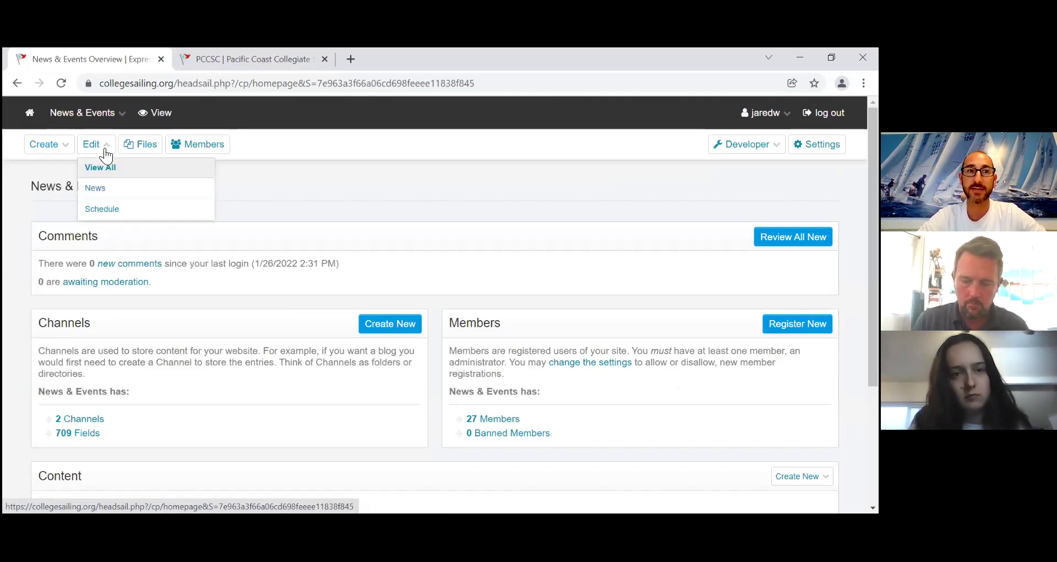
click(98, 214)
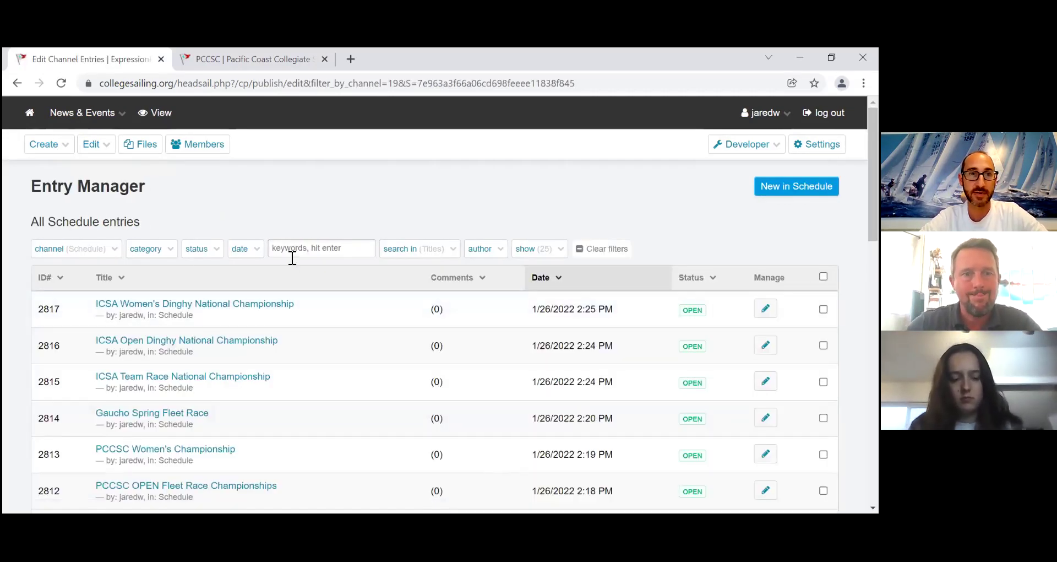
- Search the Schedule entries by title for "women"
scroll(289, 256, down, 3)
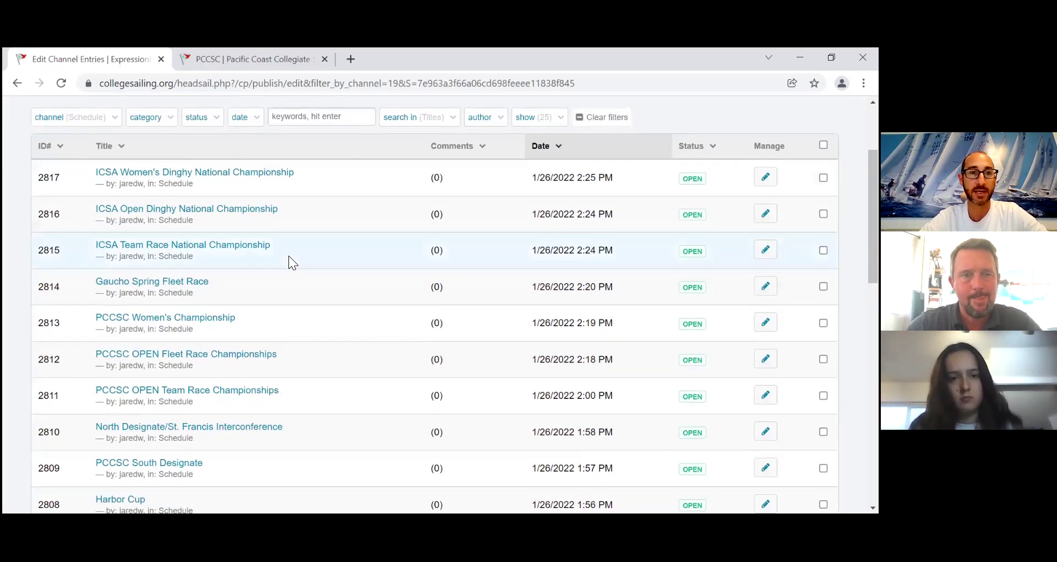
click(289, 257)
scroll(288, 258, up, 2)
scroll(186, 401, down, 3)
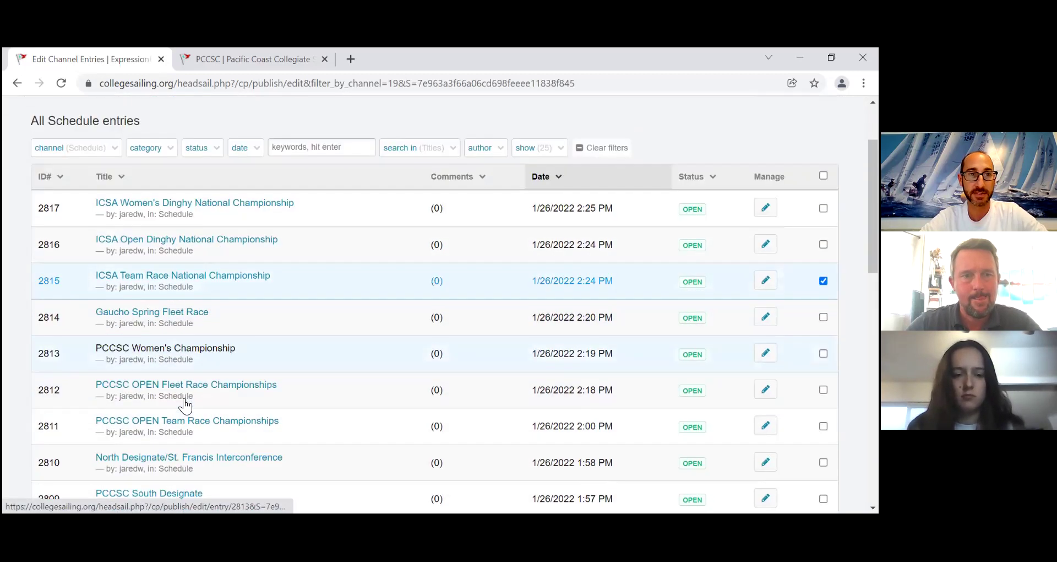
scroll(350, 163, up, 2)
click(351, 163)
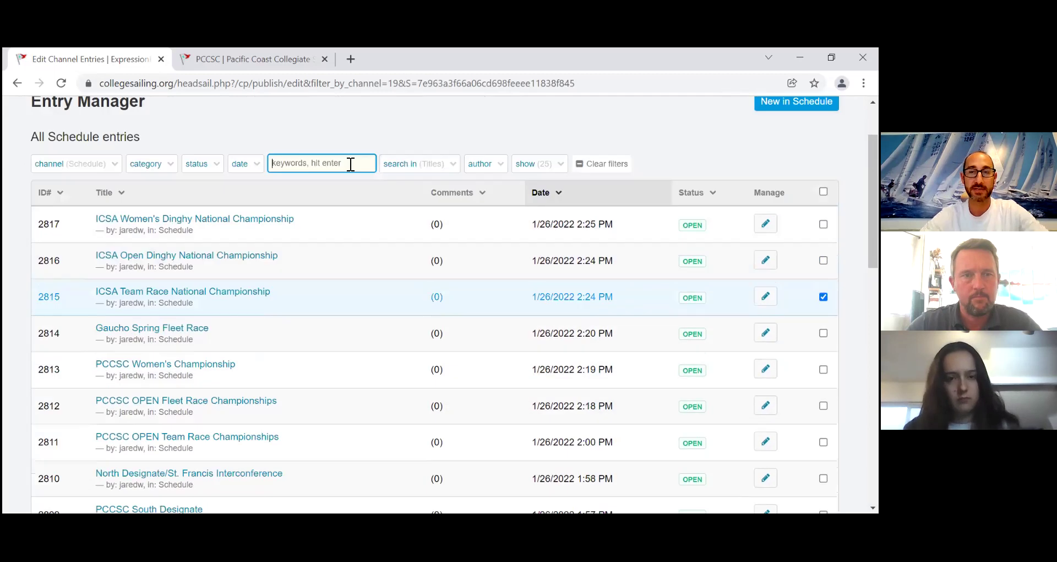
text(women)
key(Return)
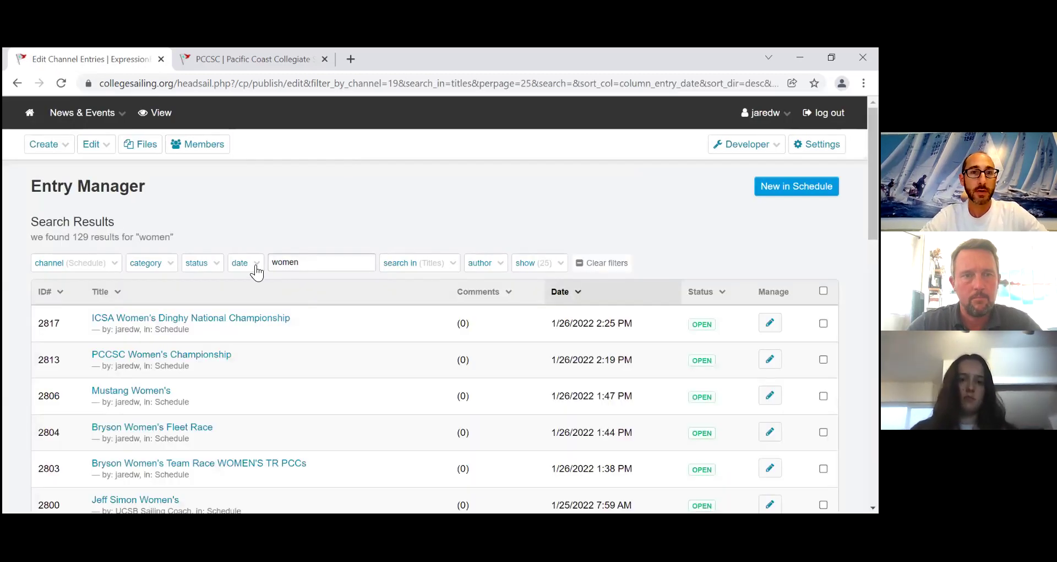
- Filter the search results by the PCCSC category and open the PCCSC Women's Championship entry
click(142, 270)
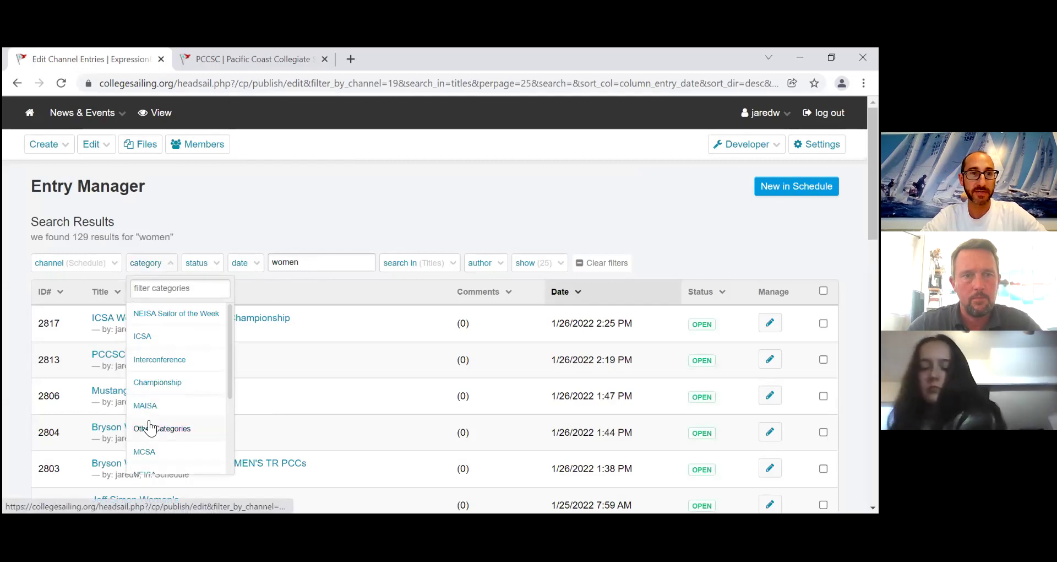
scroll(147, 428, down, 2)
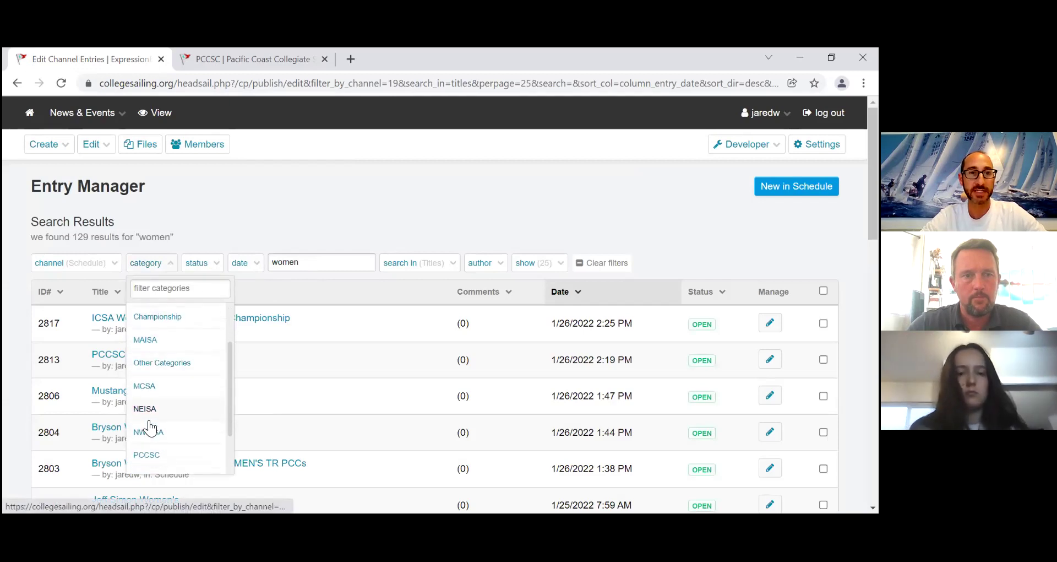
click(146, 456)
scroll(304, 333, down, 3)
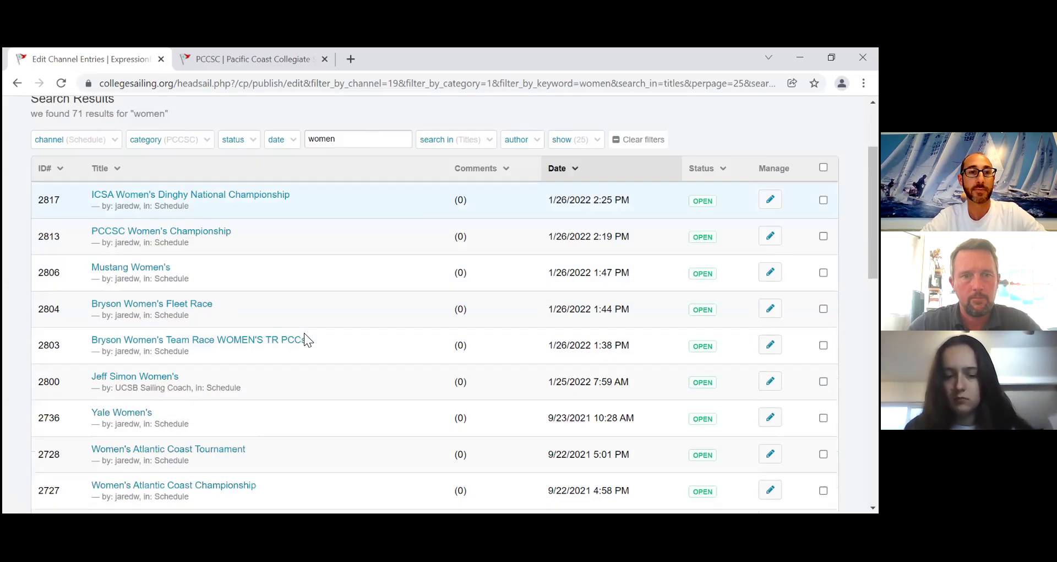
scroll(255, 297, up, 2)
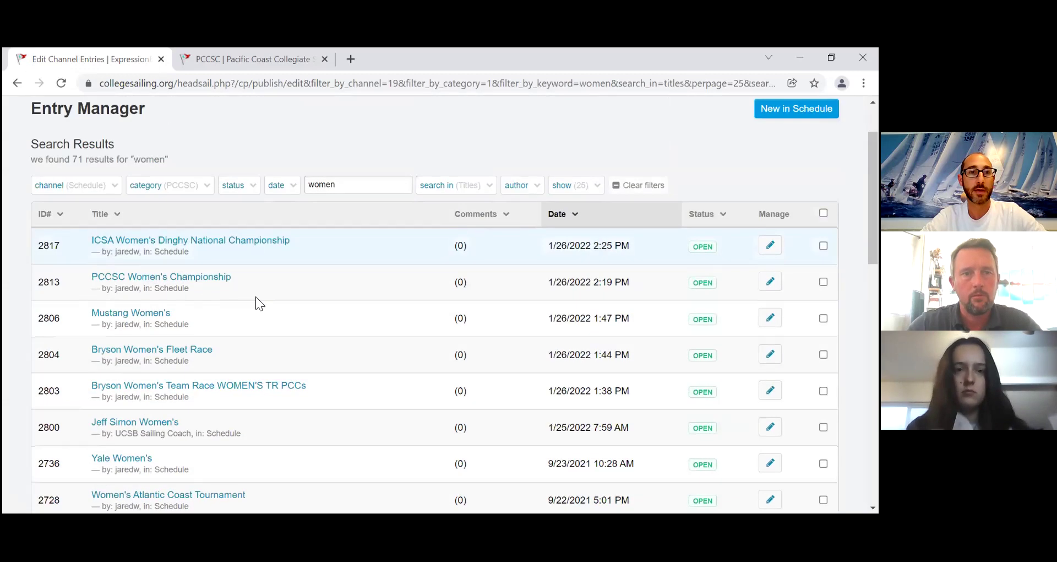
click(131, 284)
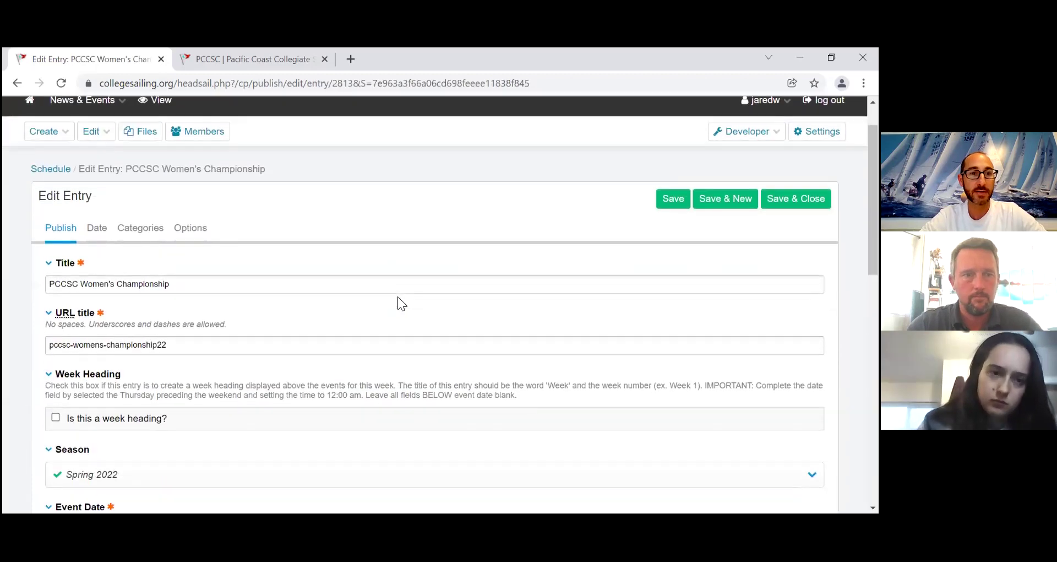
- Add a row named NOR and two blank rows to the entry's Documents table
scroll(397, 303, down, 3)
scroll(398, 297, down, 7)
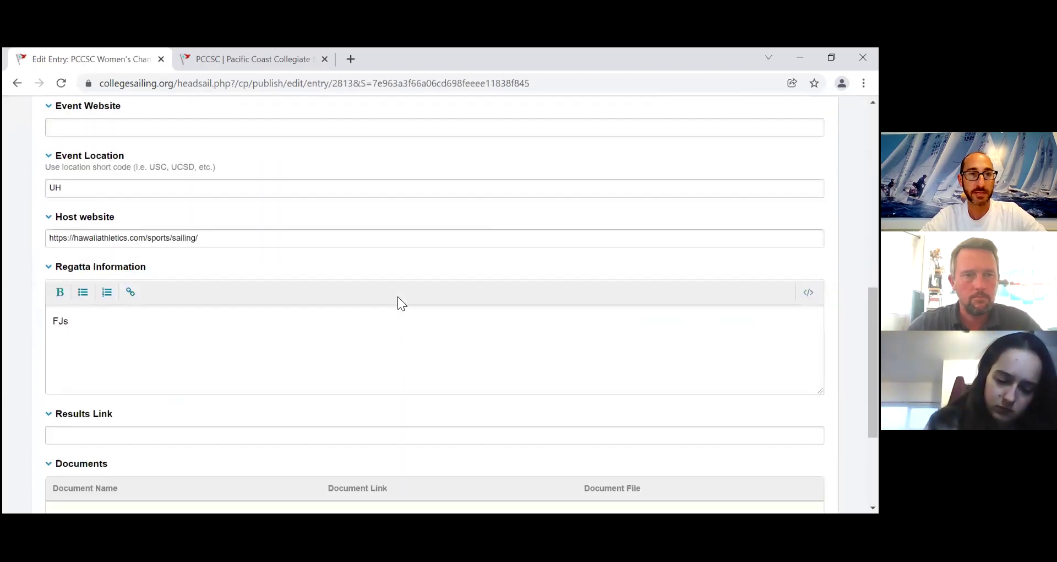
scroll(398, 298, down, 3)
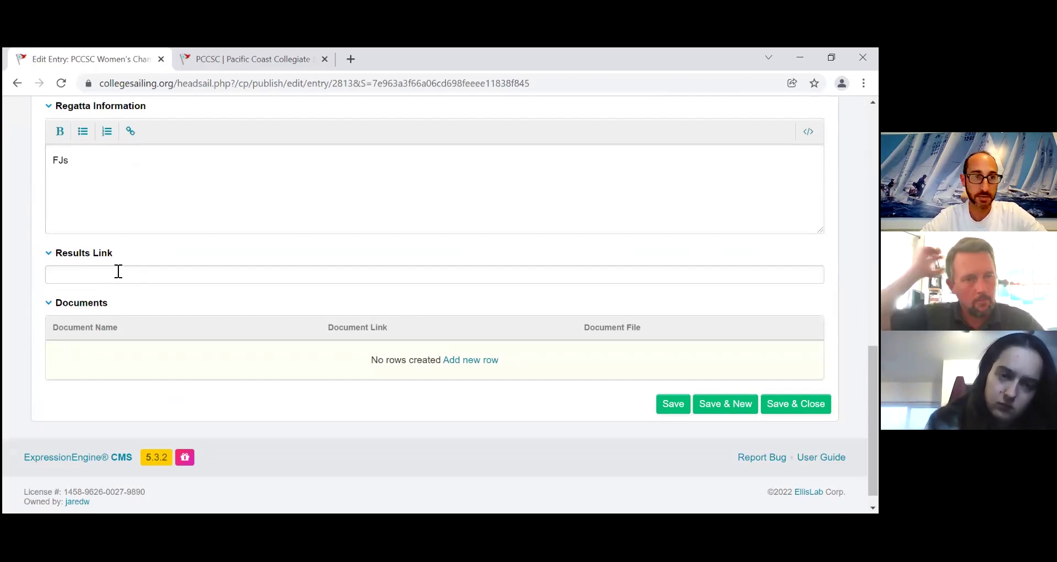
click(151, 275)
click(487, 364)
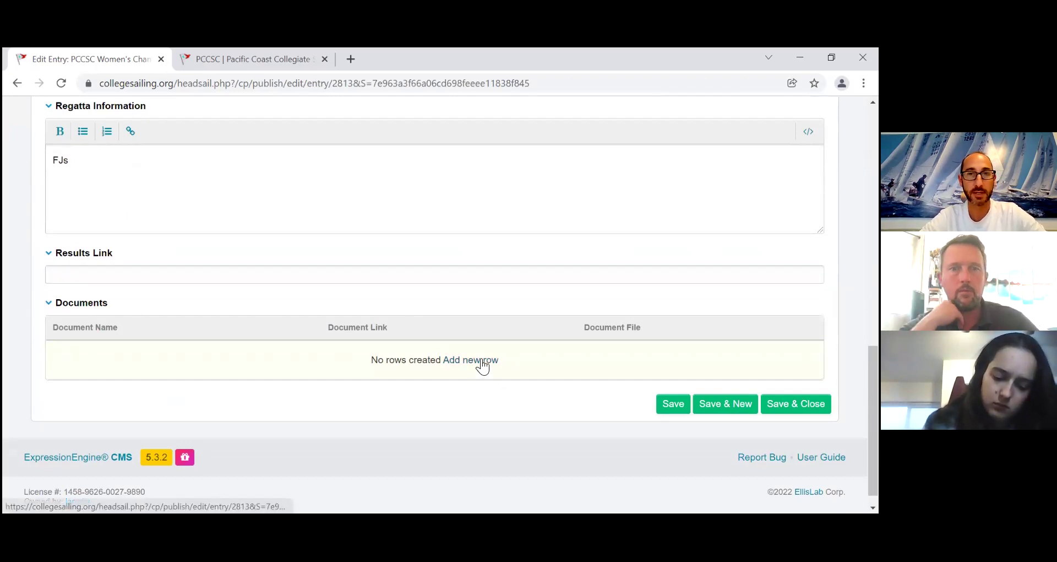
click(203, 361)
text(NOR)
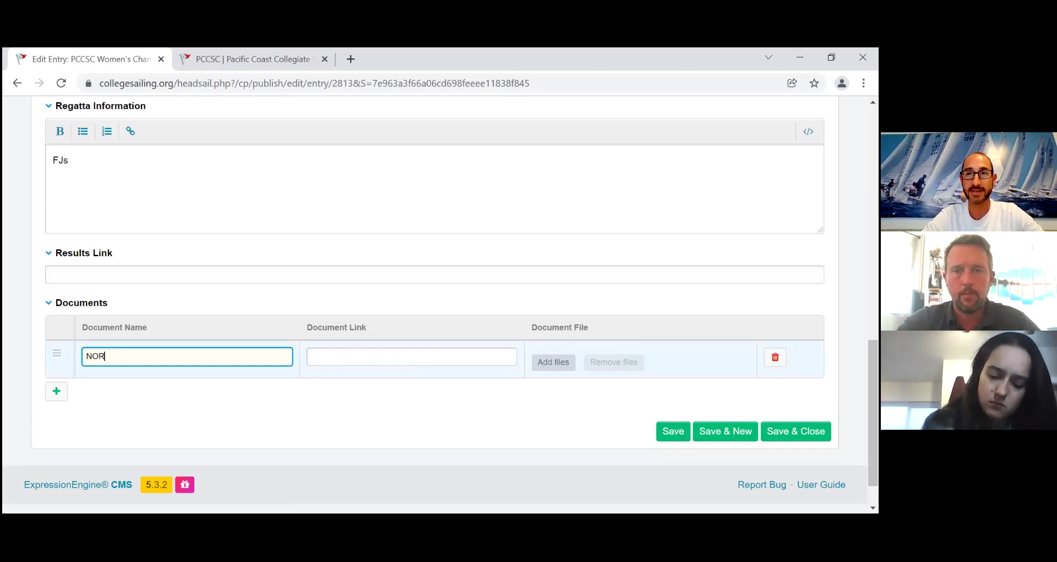
click(58, 395)
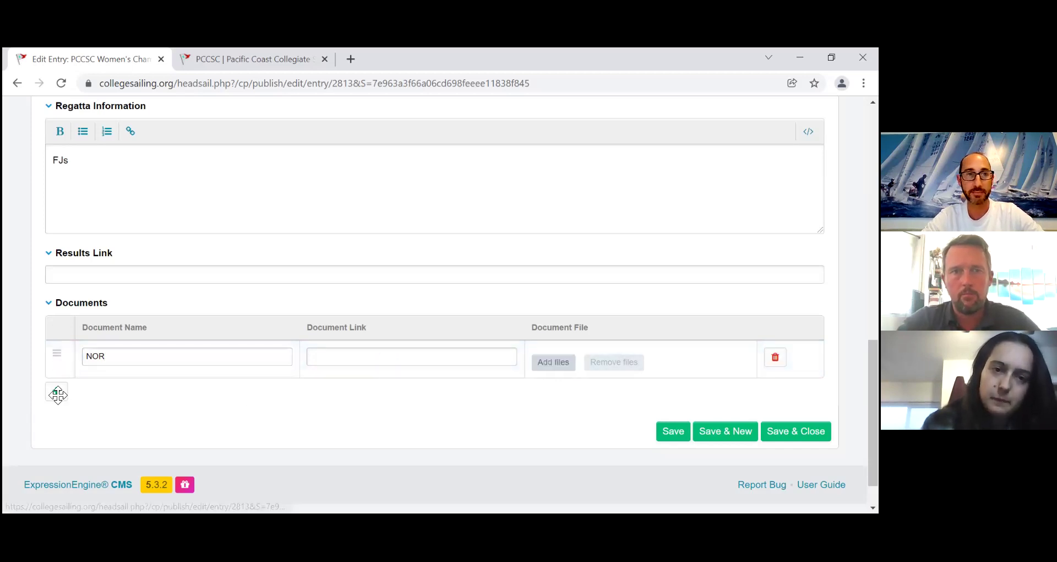
click(55, 428)
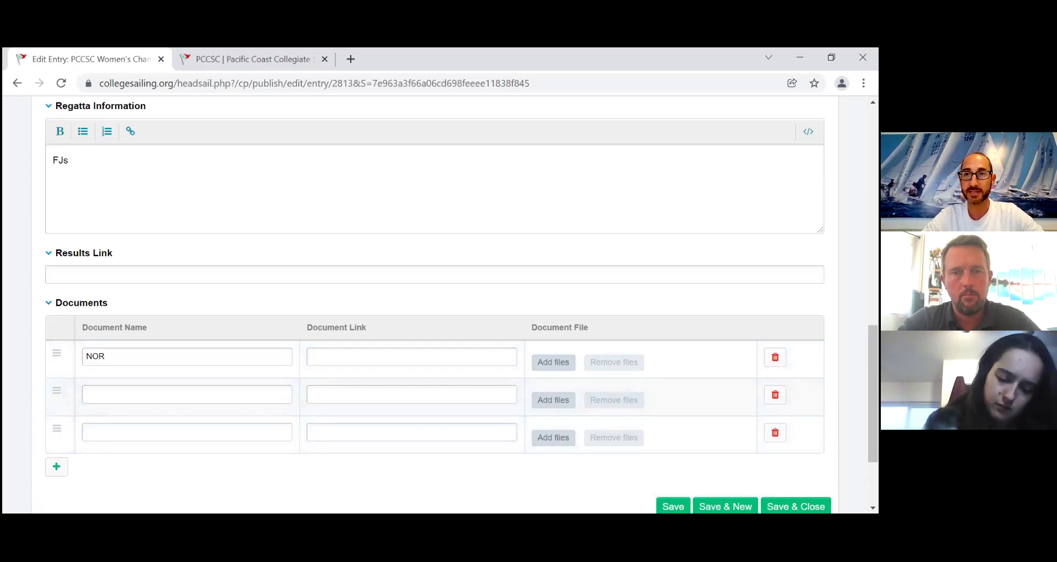
- Examine which categories are assigned to the entry, and return to its title, season and event date fields
scroll(488, 260, down, 3)
scroll(488, 260, up, 15)
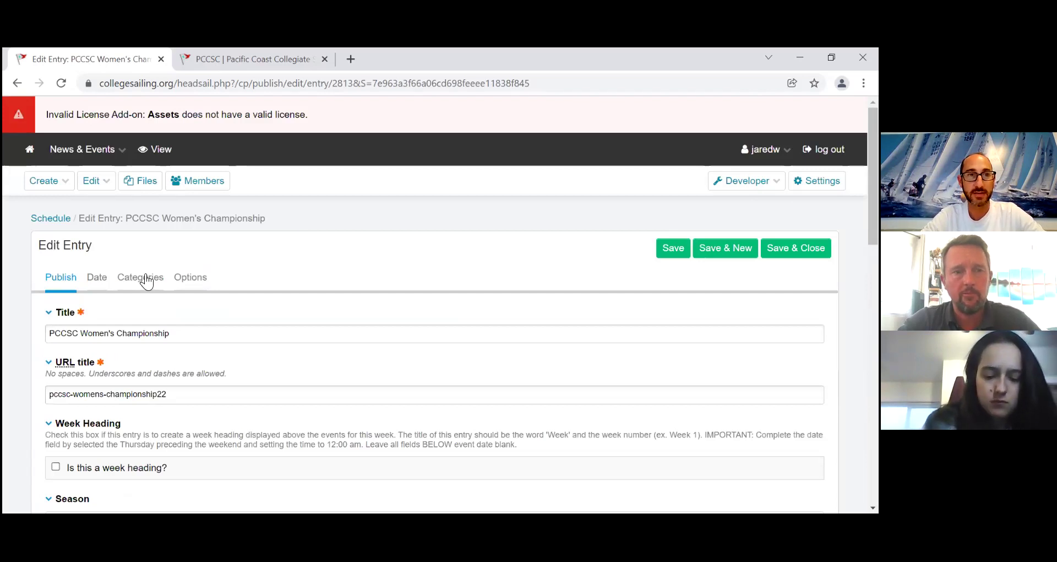
click(56, 180)
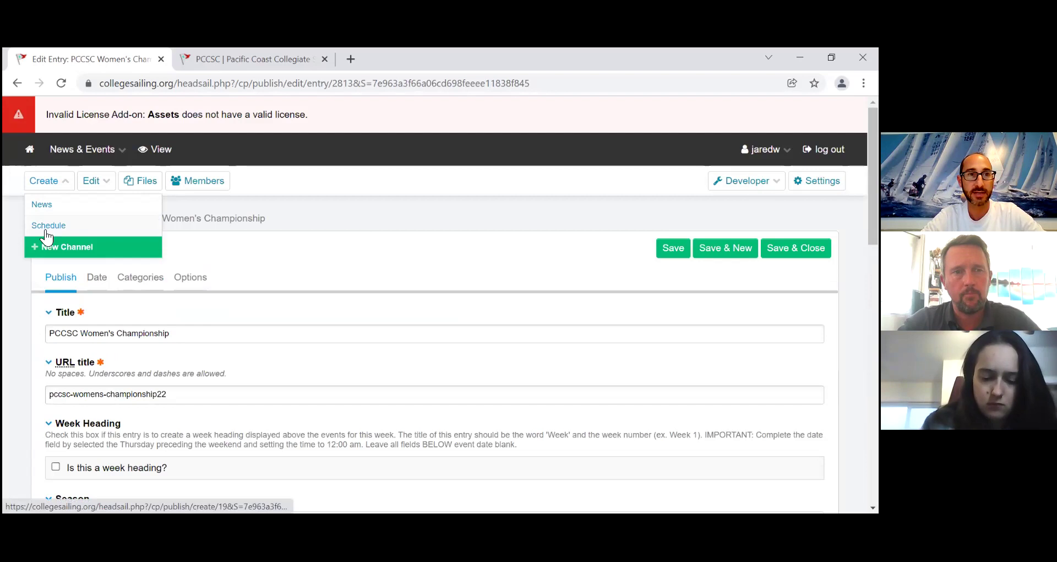
click(144, 283)
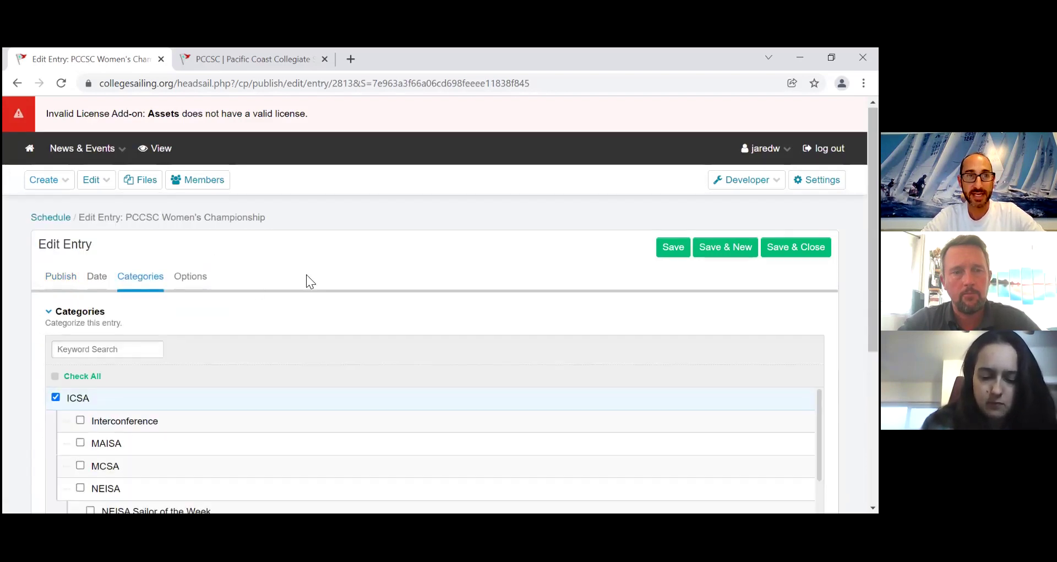
scroll(309, 280, down, 2)
scroll(307, 275, down, 2)
scroll(140, 368, down, 1)
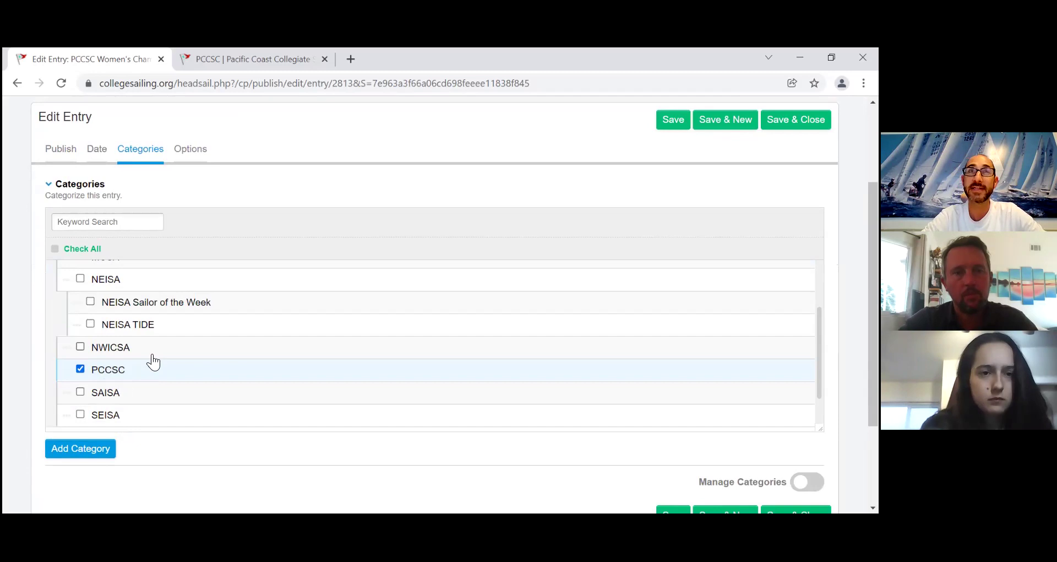
scroll(208, 338, up, 3)
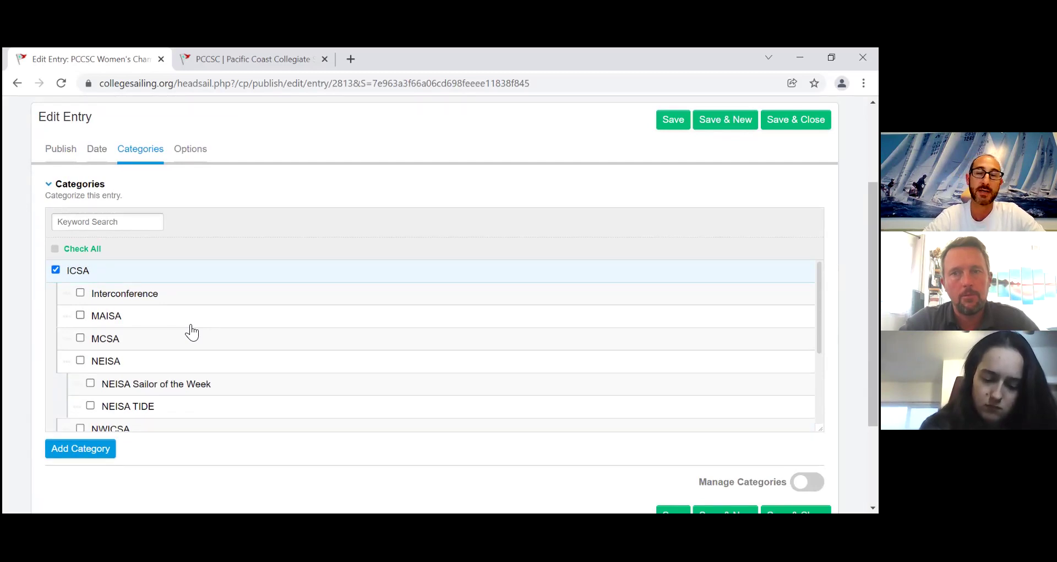
click(60, 155)
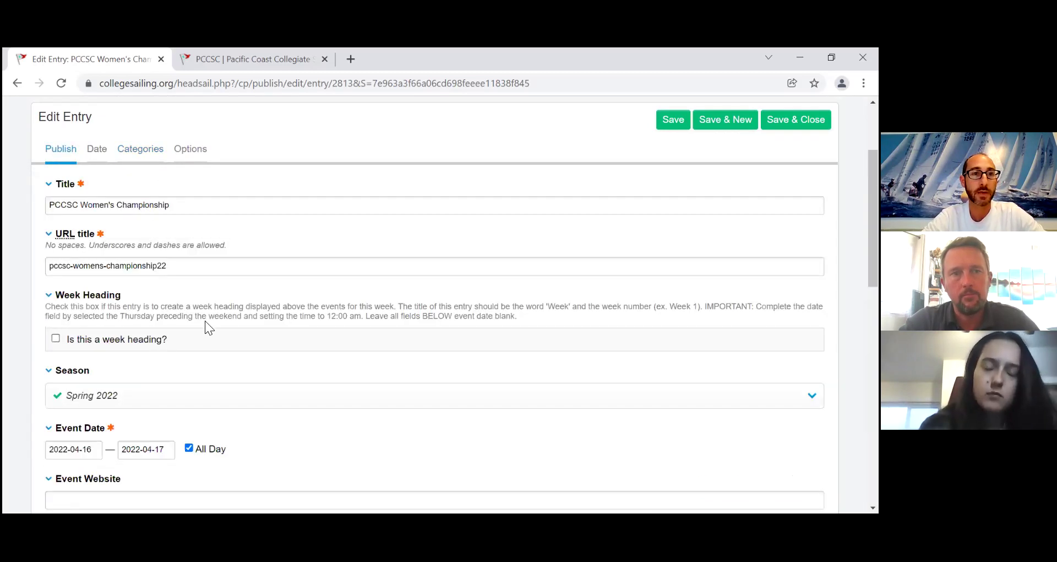
scroll(162, 252, down, 1)
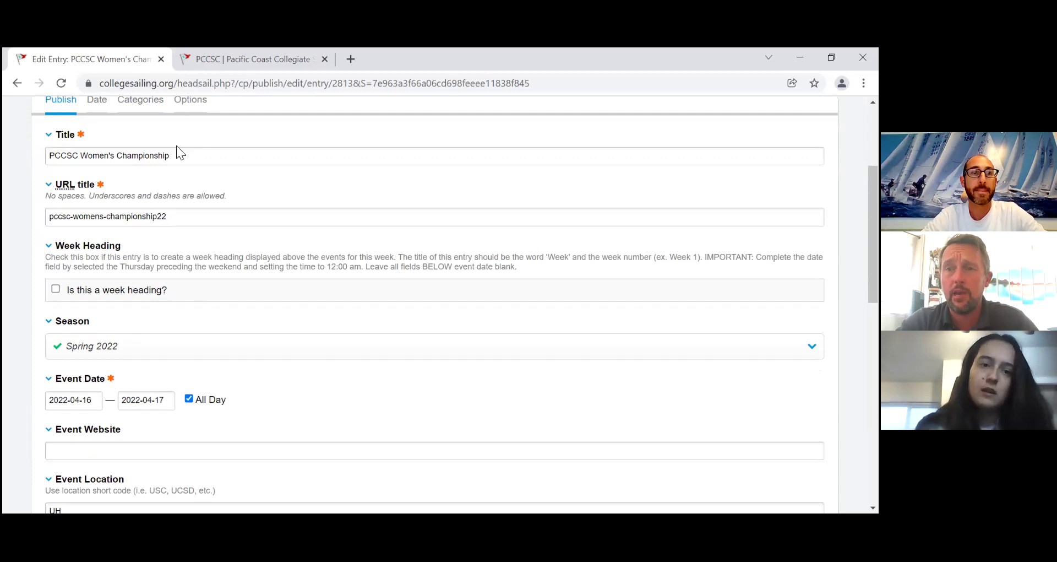
- Review the entry's category list again and uncheck the ICSA category
click(129, 109)
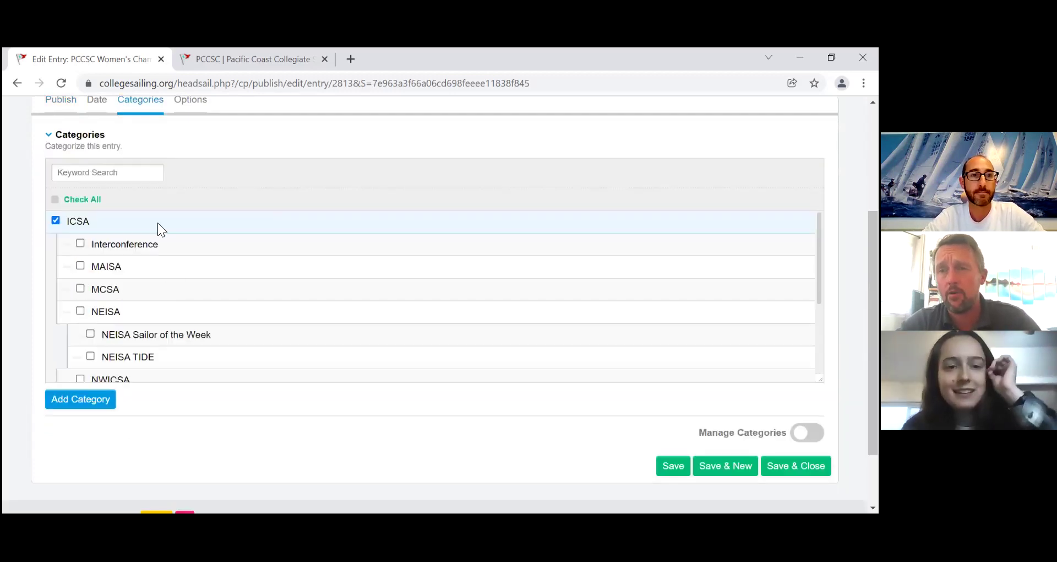
scroll(167, 273, down, 2)
scroll(169, 274, down, 1)
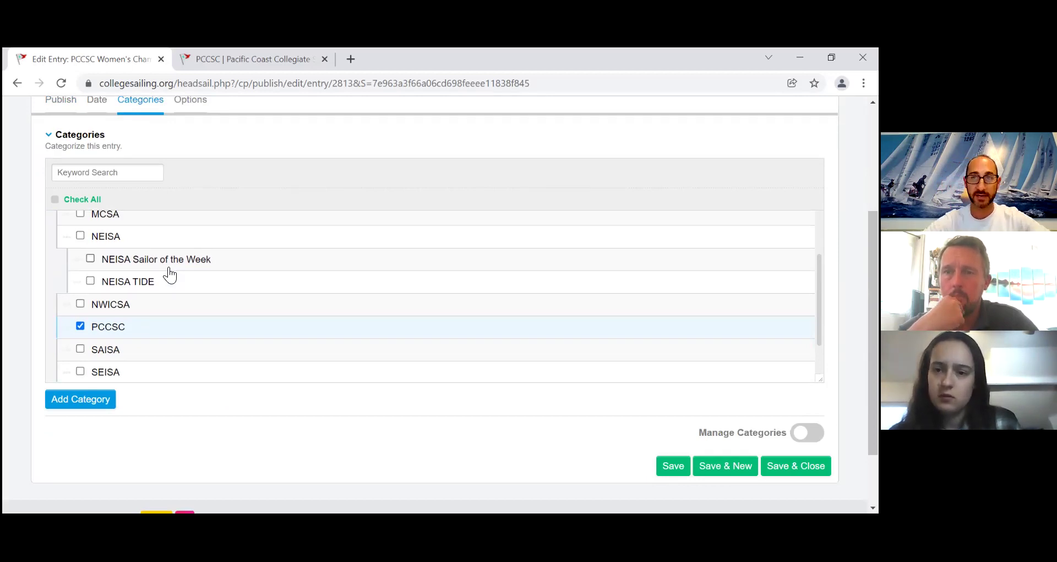
scroll(224, 189, down, 2)
scroll(118, 148, up, 2)
click(115, 145)
scroll(107, 168, up, 5)
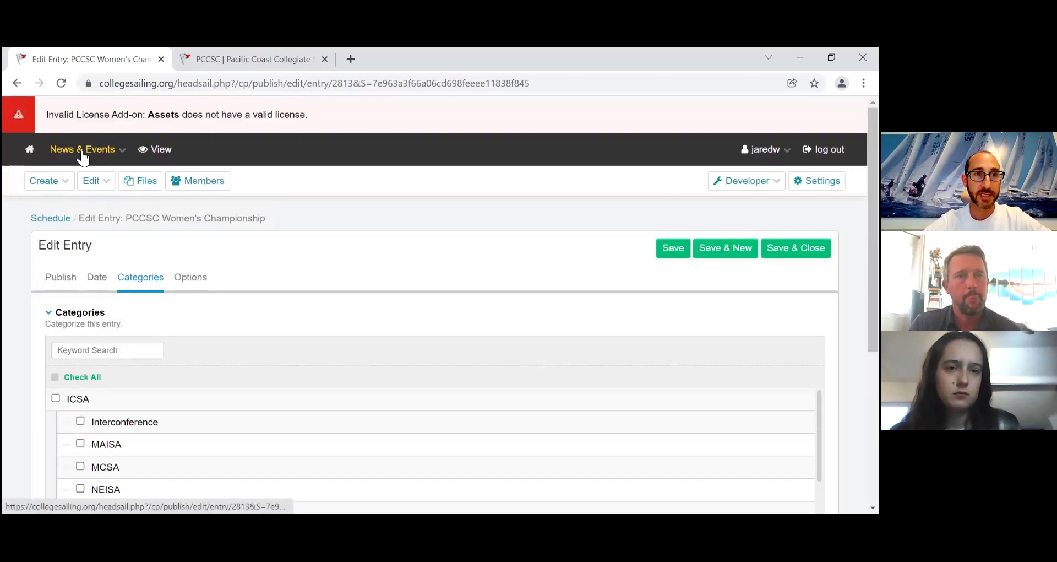
- Start a new News entry on the News & Events site
click(57, 183)
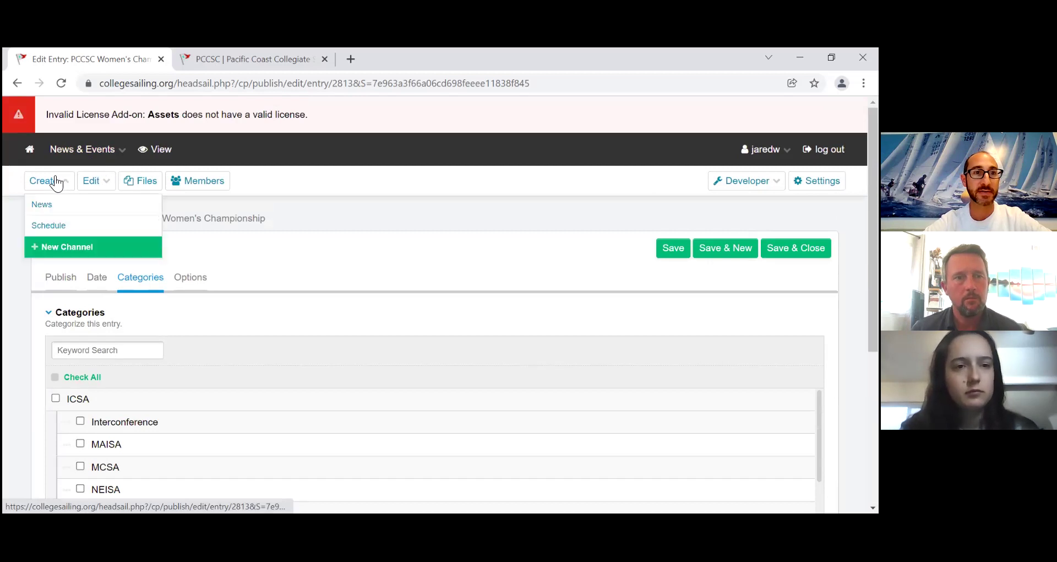
click(45, 205)
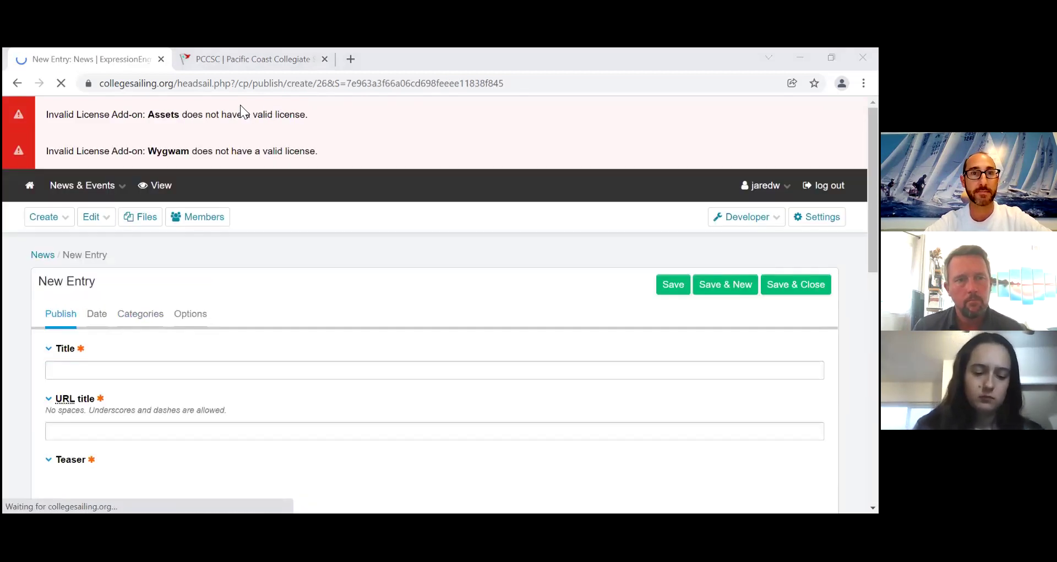
- Switch to the PCCSC website and examine how news articles are presented in its news section
key(ctrl+Tab)
scroll(334, 325, down, 5)
scroll(418, 354, down, 2)
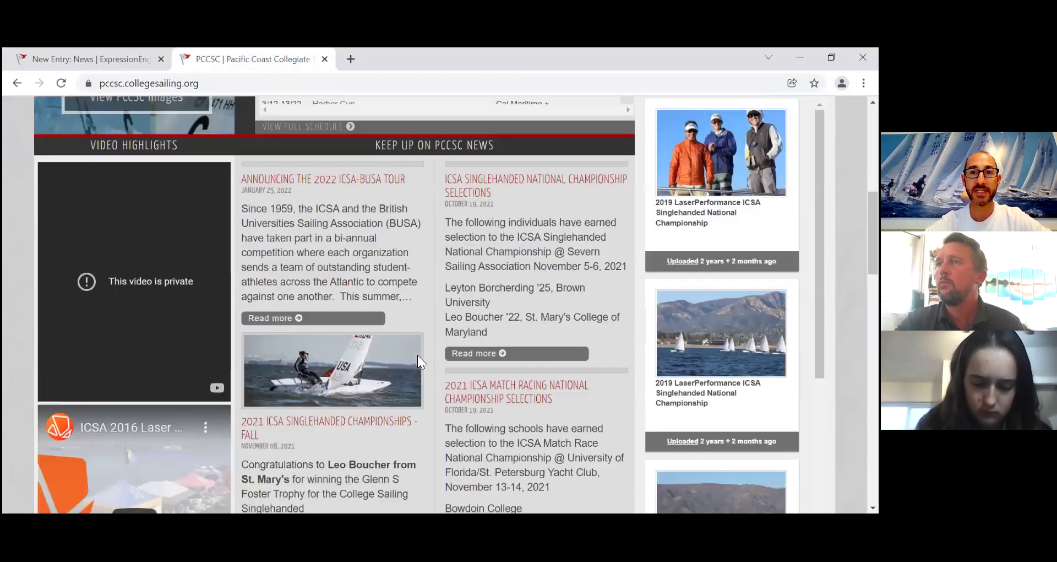
- Return to the new News entry in ExpressionEngine and examine the ICSA and conference categories available for it
scroll(417, 354, up, 2)
click(86, 56)
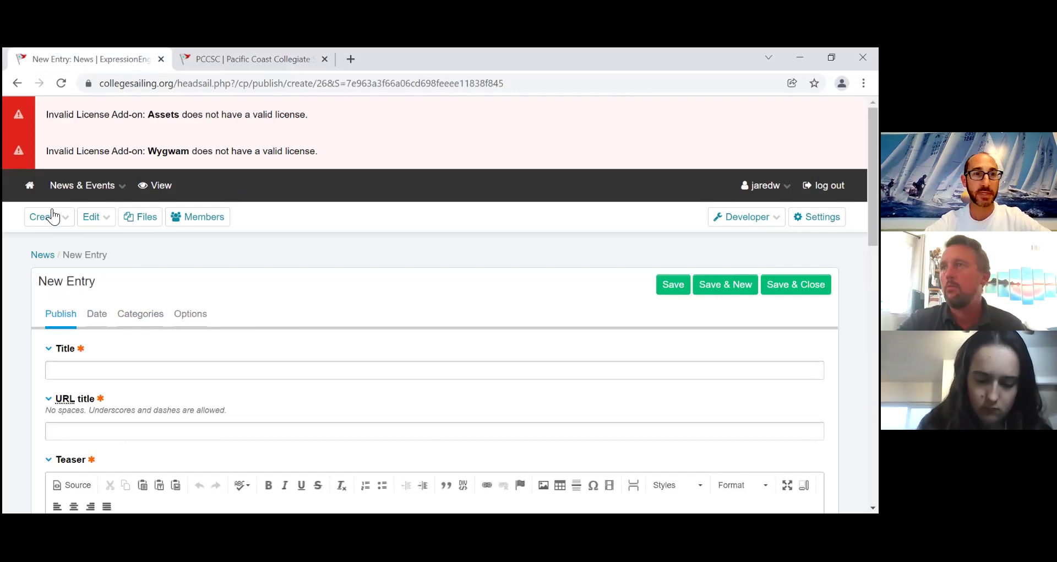
scroll(154, 259, down, 2)
scroll(154, 259, down, 1)
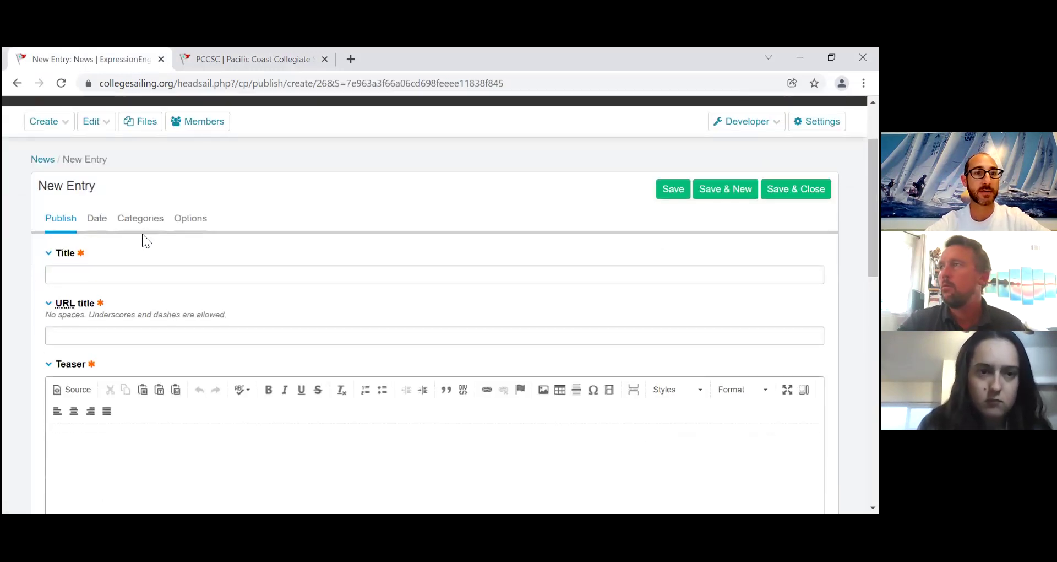
click(136, 217)
scroll(133, 341, down, 1)
scroll(134, 342, down, 1)
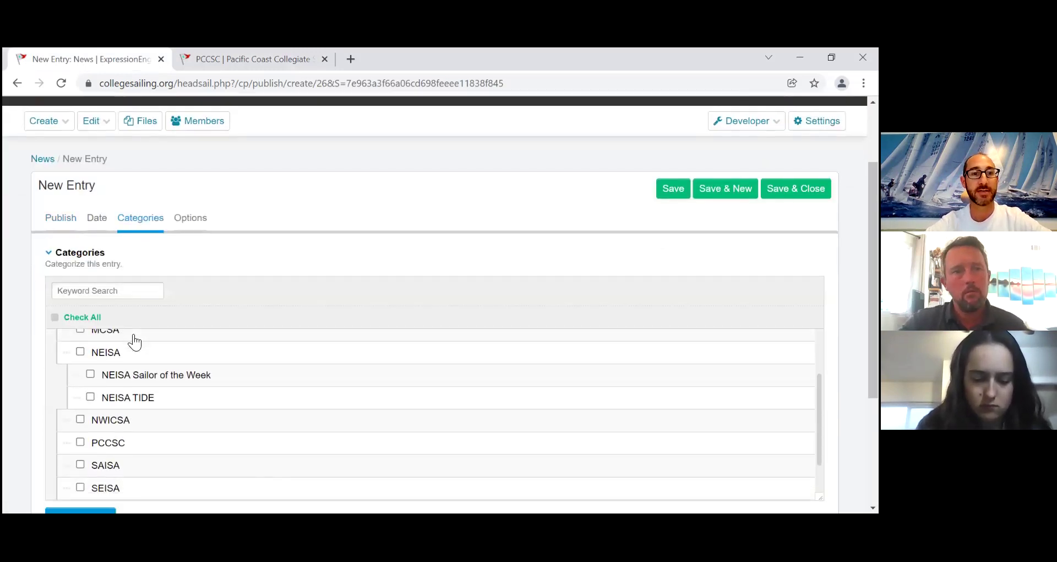
scroll(126, 413, up, 1)
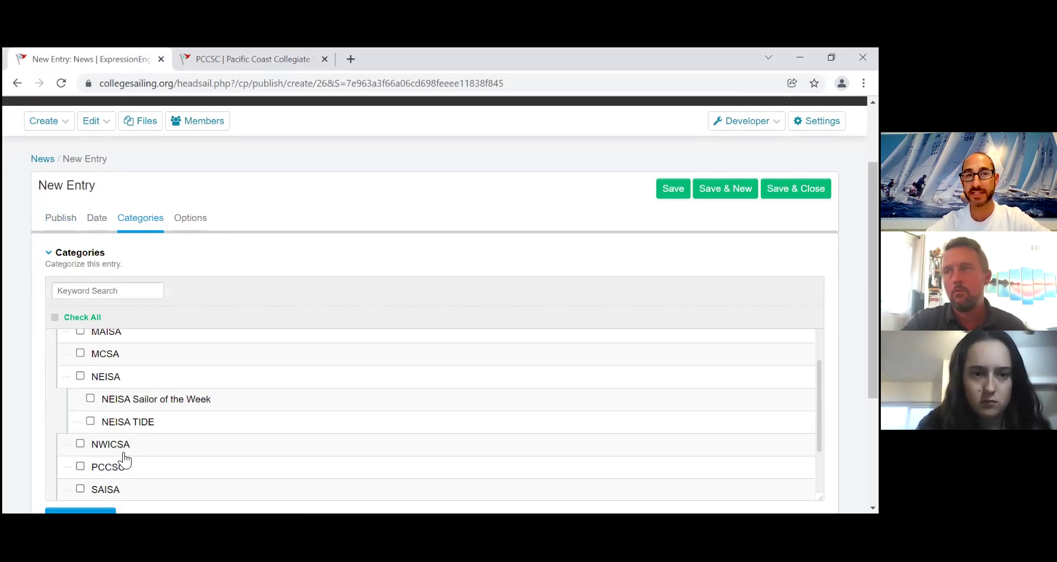
scroll(153, 365, up, 1)
scroll(153, 365, up, 1)
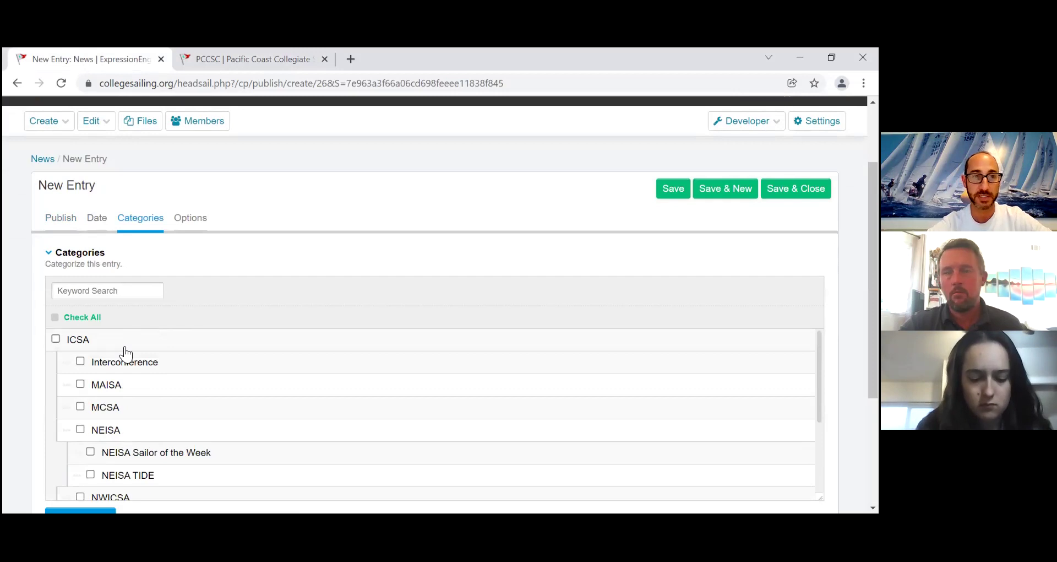
- Go back to the news entry's main fields and enter "NEw ITem" as its title
click(66, 218)
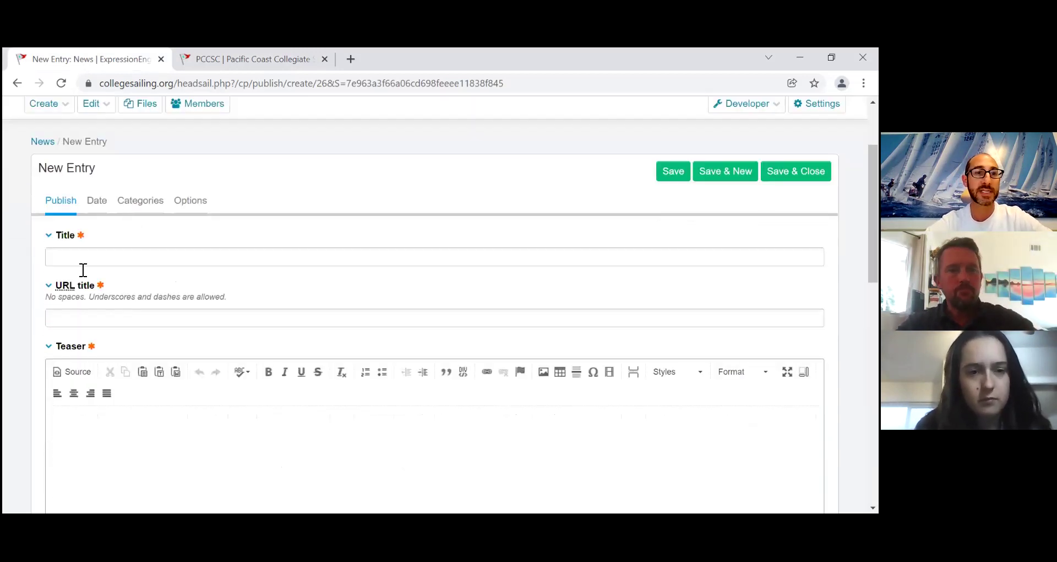
click(83, 270)
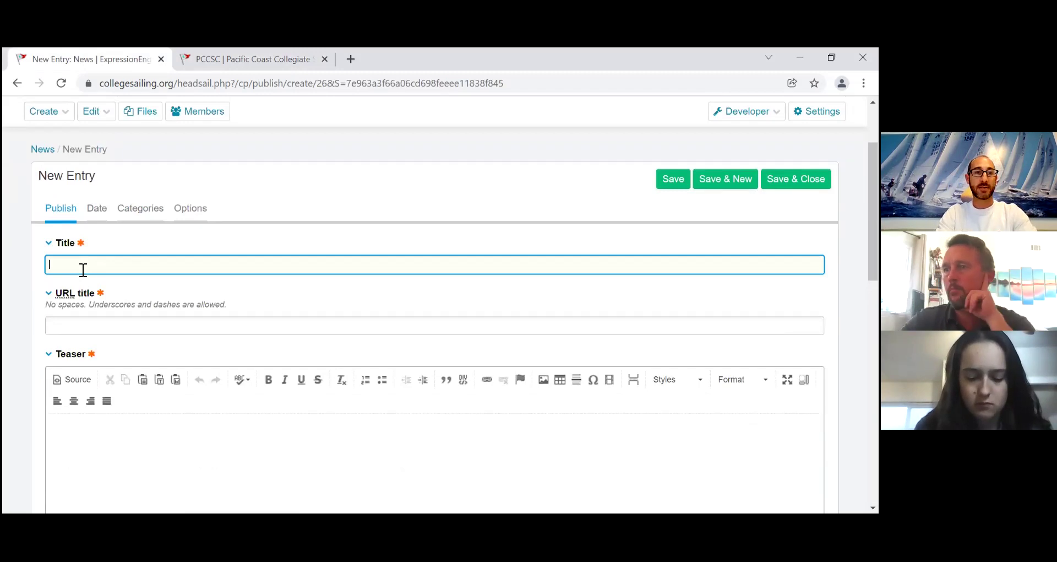
text(NEw ITem)
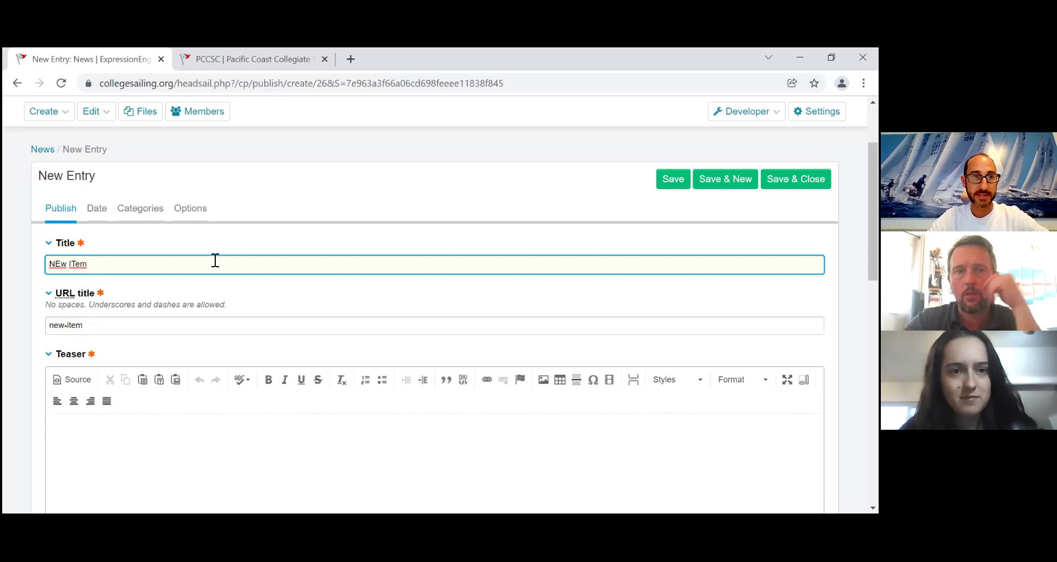
- Go to the entry's Teaser field and compare it with the news teasers on the PCCSC homepage
scroll(213, 259, down, 2)
scroll(140, 232, down, 2)
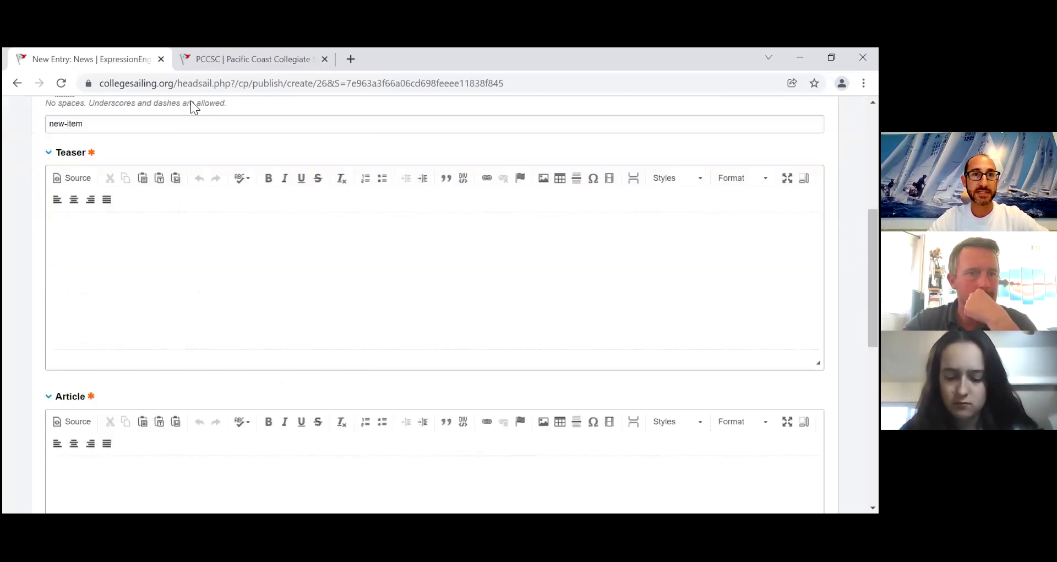
key(Tab)
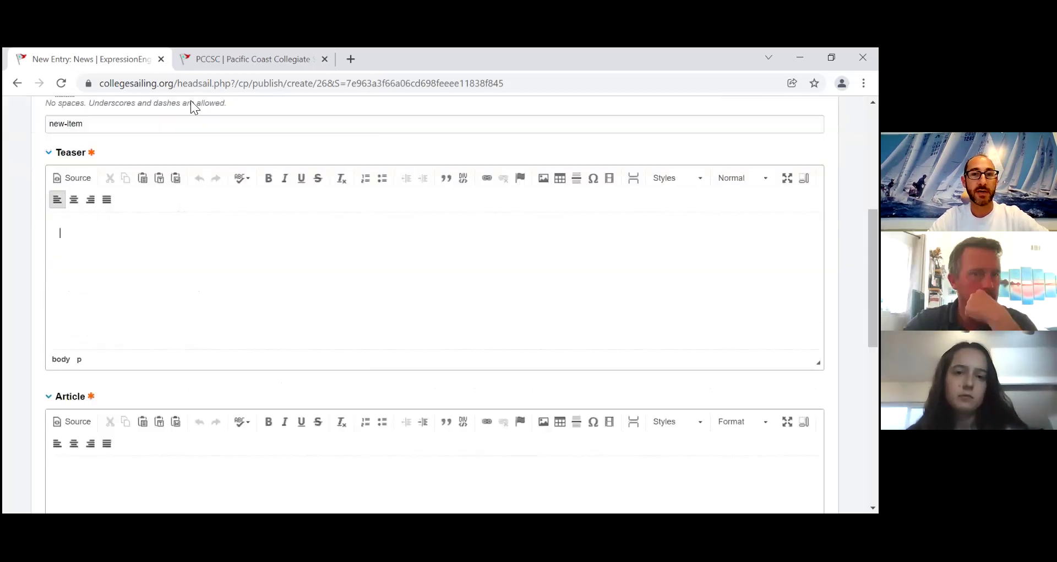
click(247, 59)
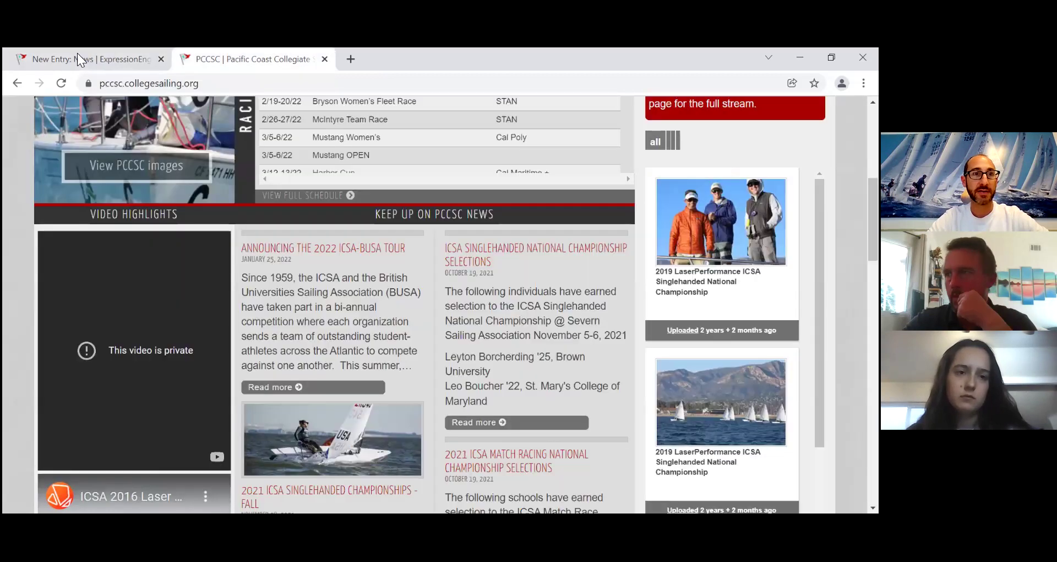
click(78, 55)
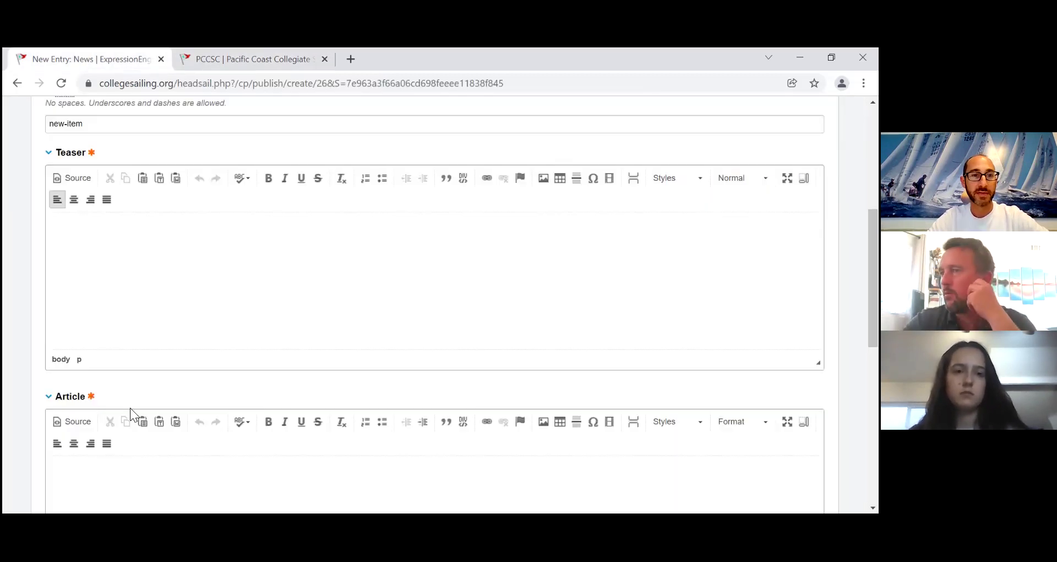
- Enter "test" as the Article text and format it as bold and italic
scroll(130, 407, down, 3)
click(187, 332)
text(test)
key(ctrl+a)
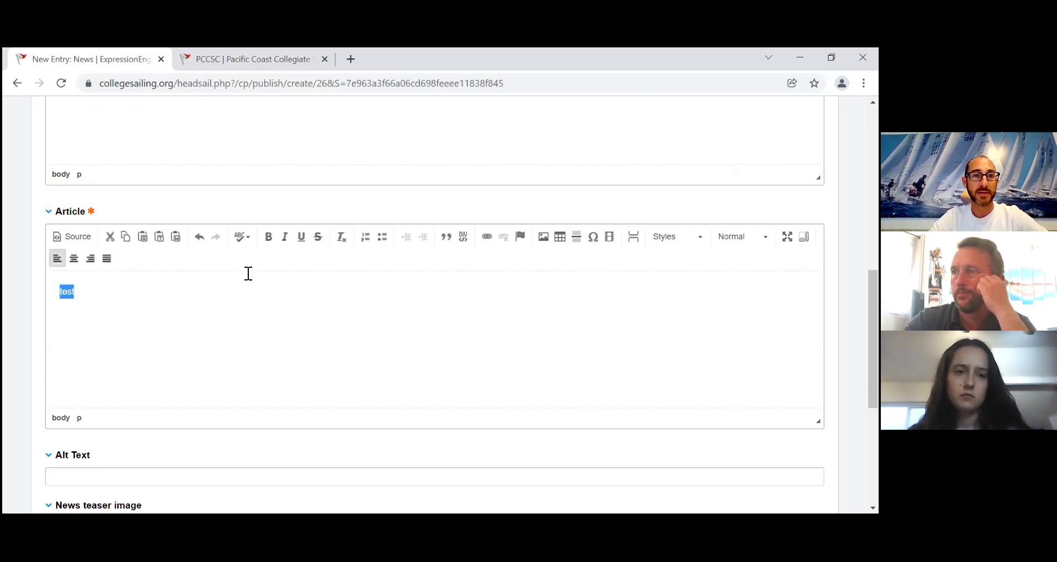
click(270, 237)
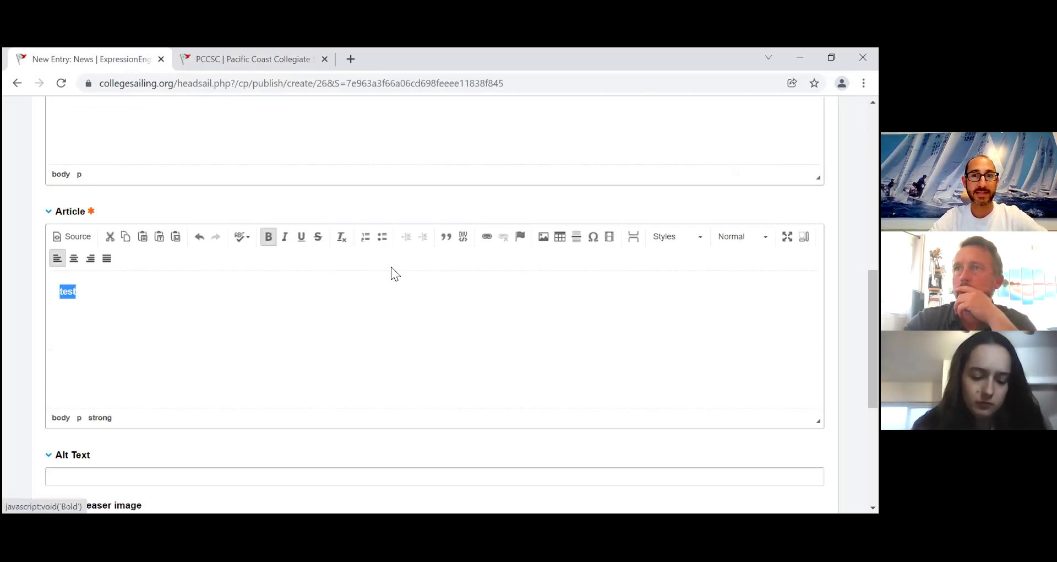
click(491, 239)
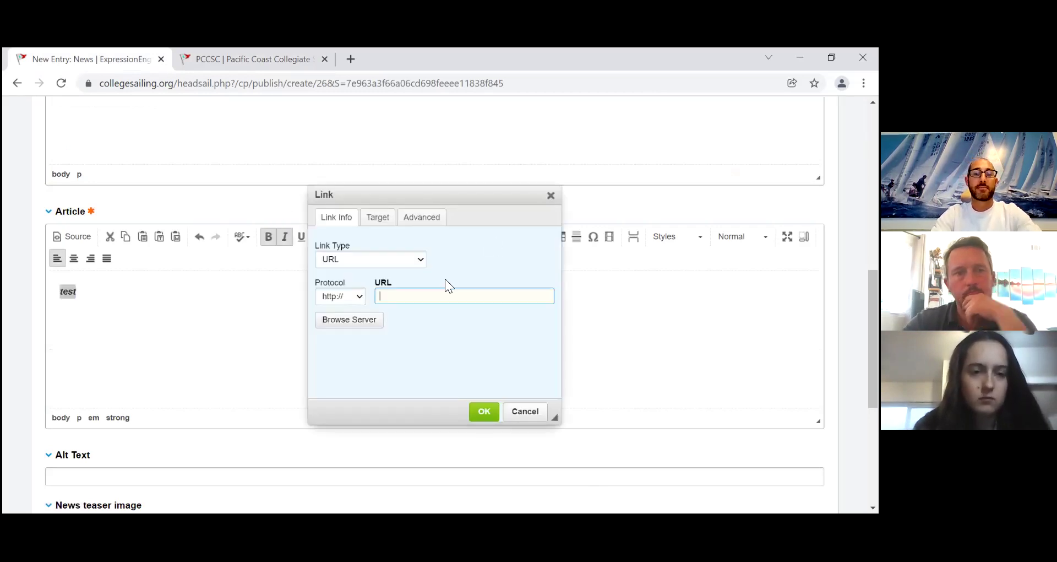
text(google.com)
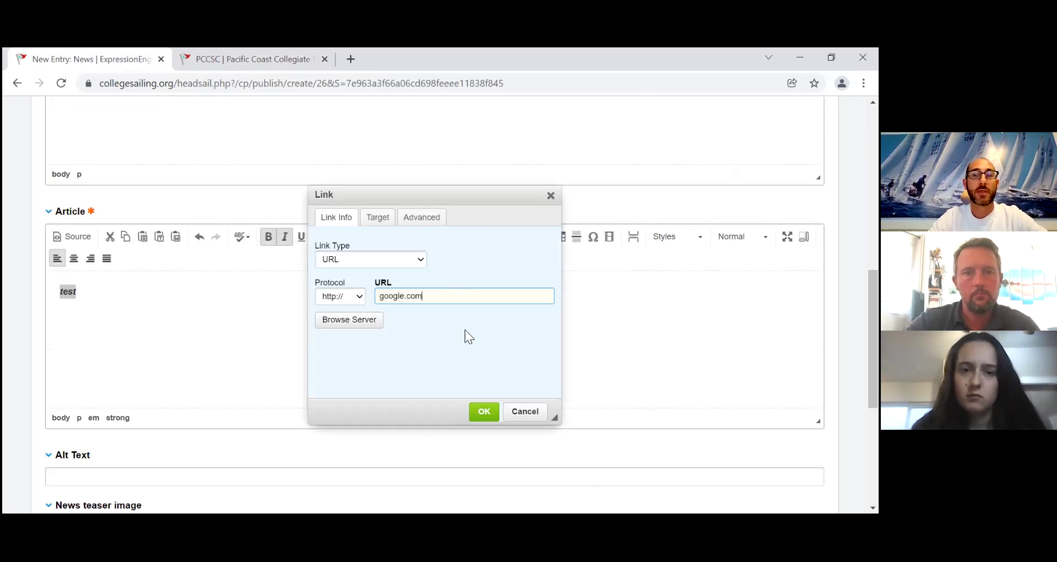
key(Return)
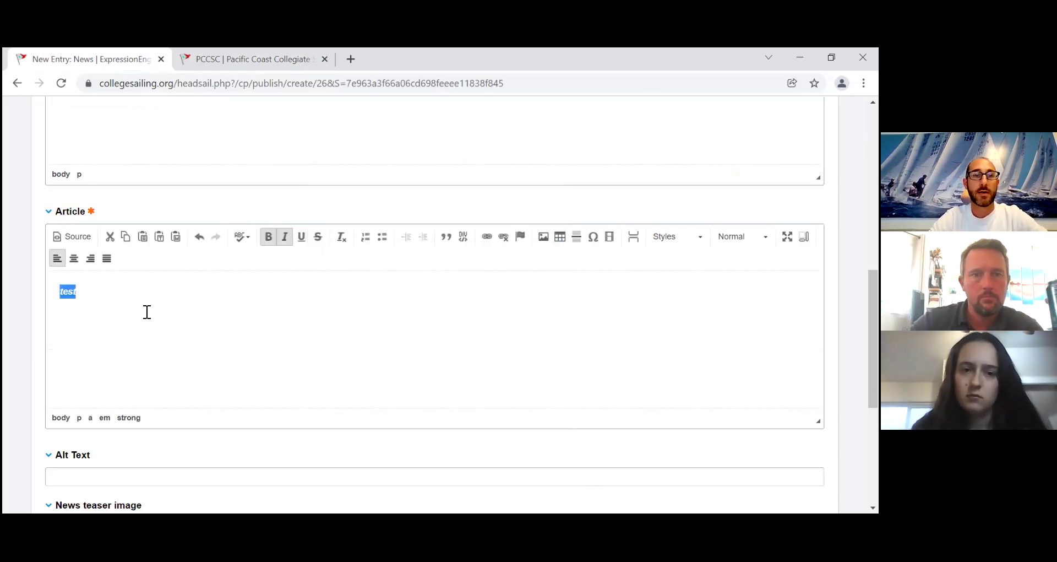
click(132, 304)
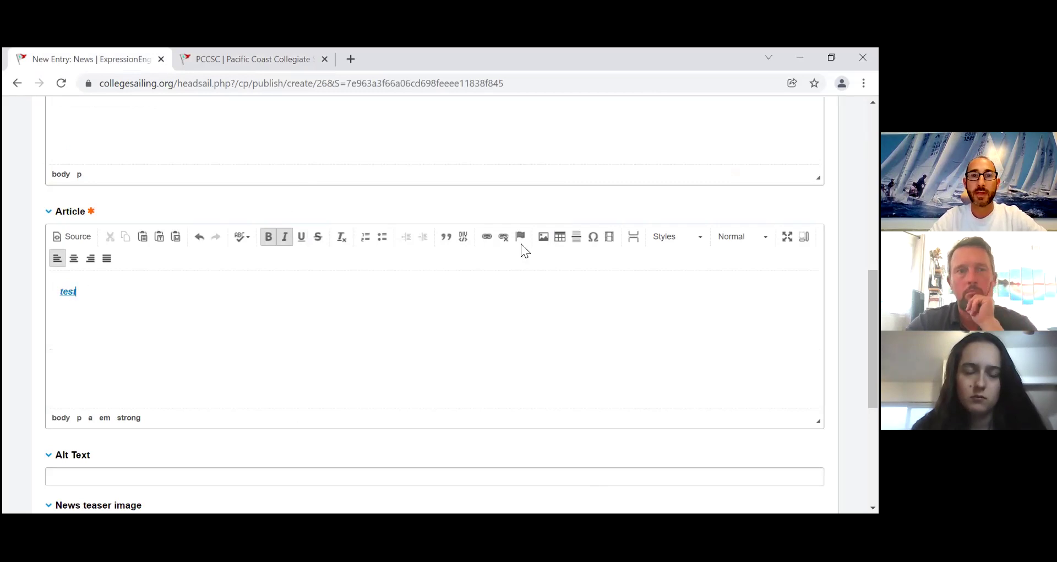
- Review the entry's News teaser image instructions, highlighting the required crop size of 720px by 290px
scroll(281, 347, down, 3)
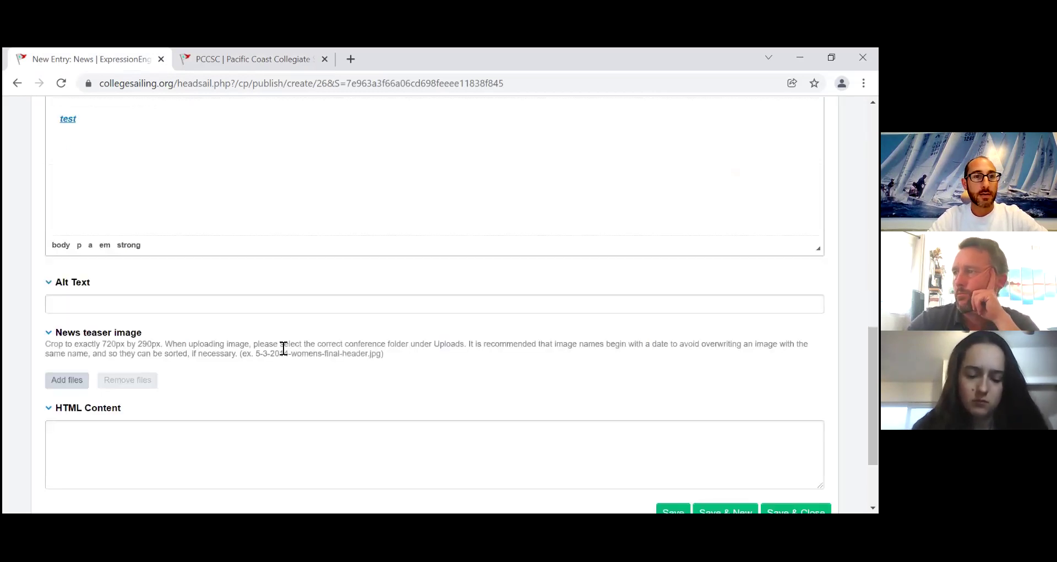
scroll(82, 284, down, 2)
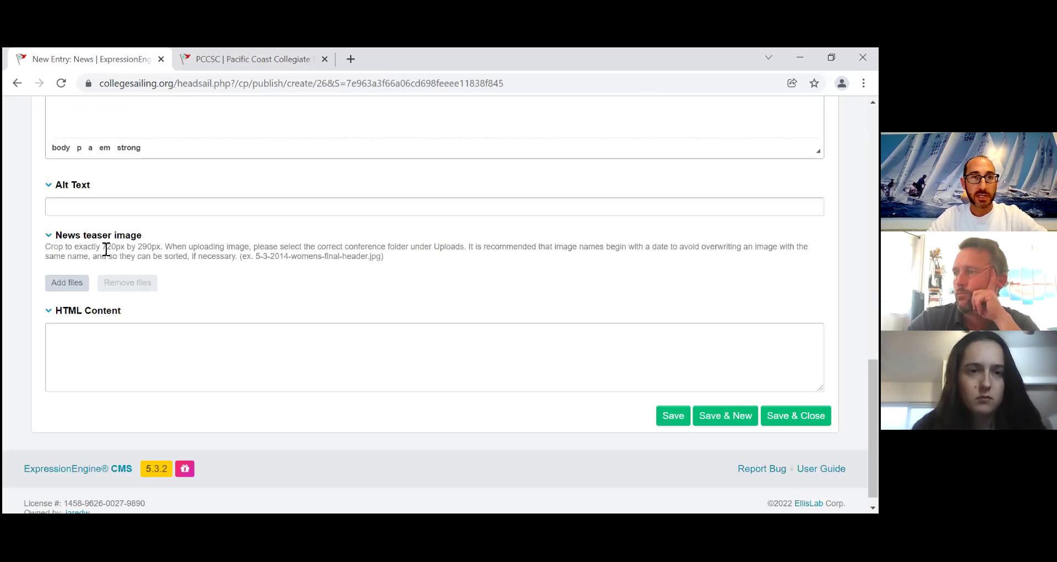
drag(103, 247, 162, 247)
click(162, 248)
click(54, 289)
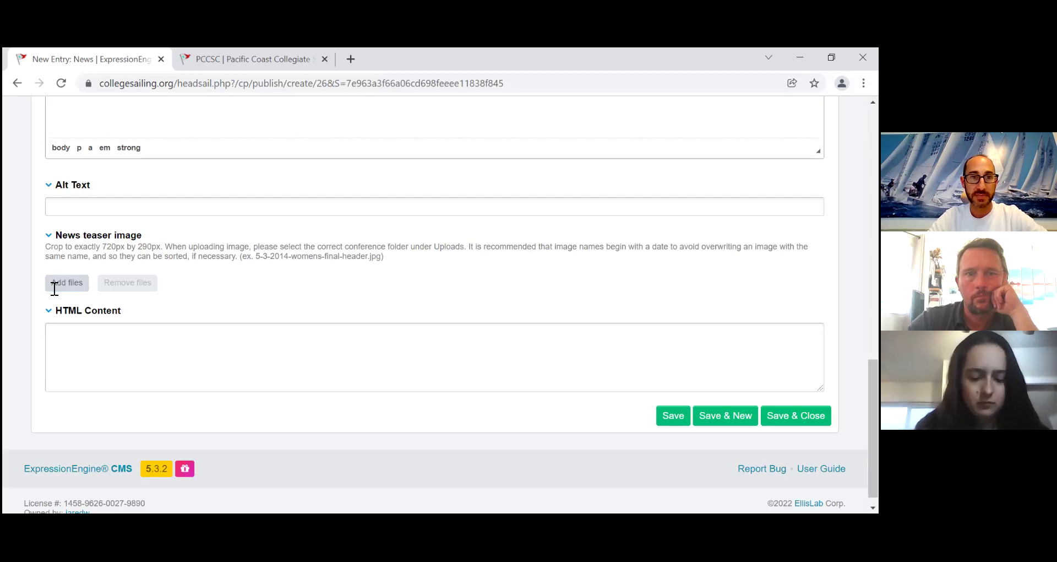
- Open the 2021 ICSA Singlehanded Championships - Fall article on the PCCSC website and examine its header image and text
key(ctrl+Tab)
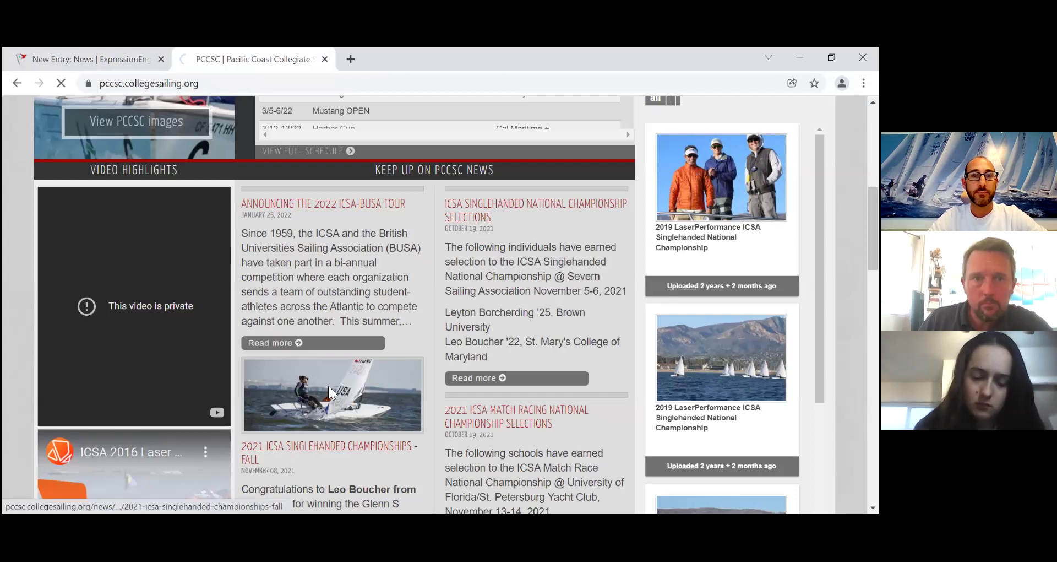
scroll(392, 304, down, 3)
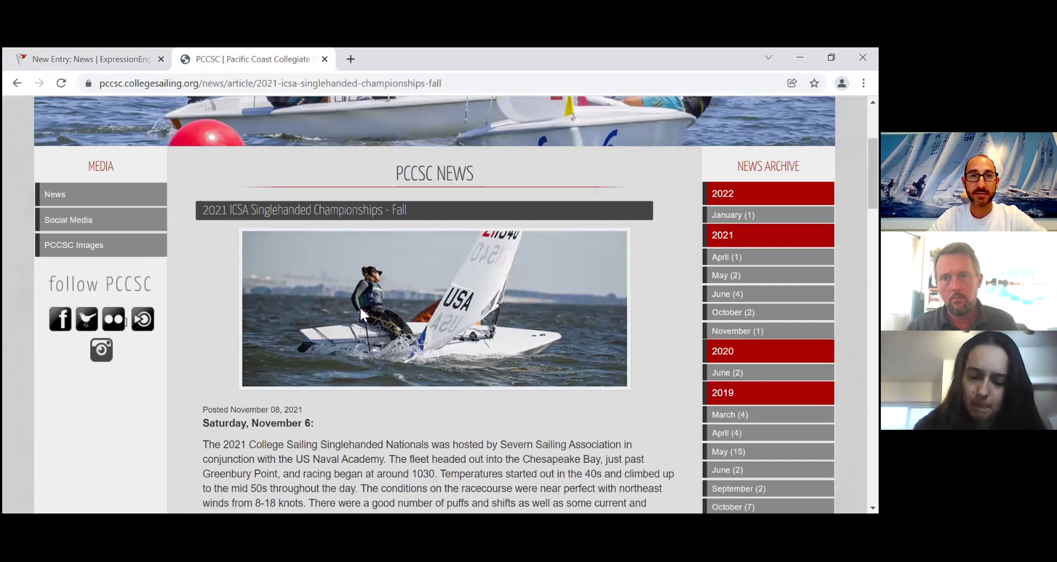
scroll(360, 307, down, 1)
scroll(360, 308, down, 1)
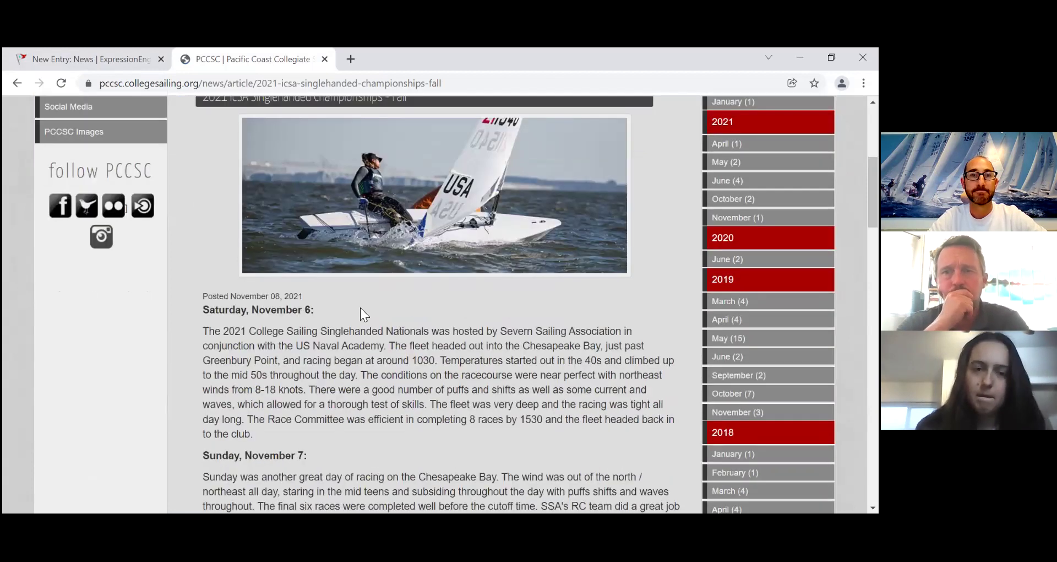
scroll(360, 307, up, 1)
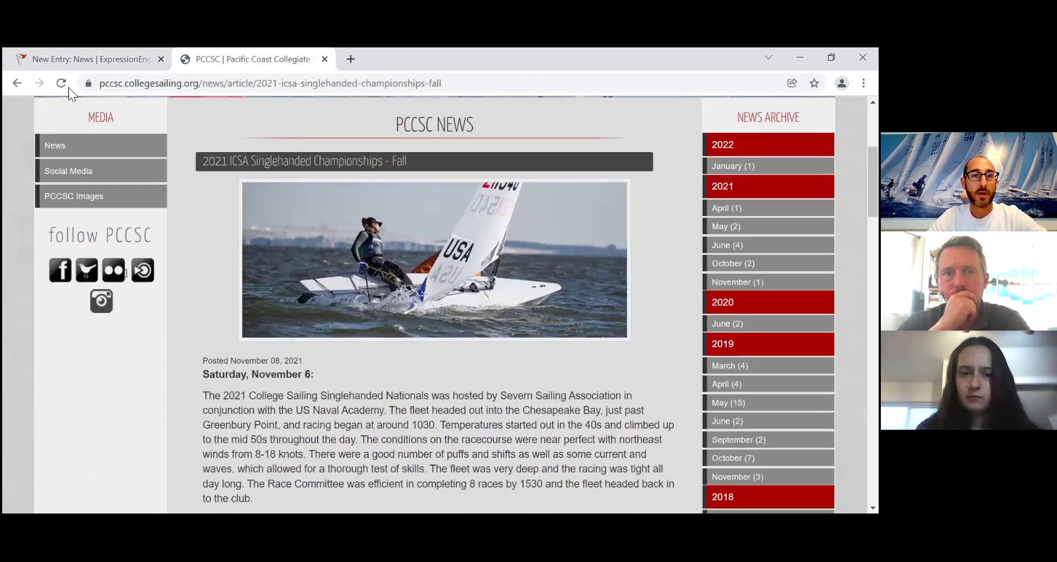
- Return to the ExpressionEngine control panel and switch the managed site to PCCSC
key(ctrl+shift+Tab)
scroll(137, 219, up, 12)
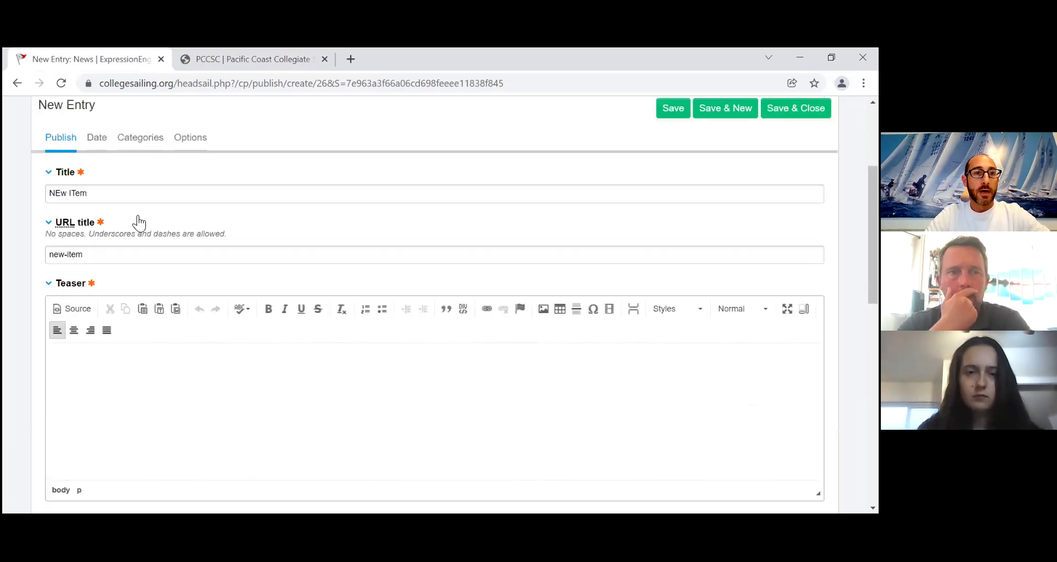
scroll(75, 176, up, 3)
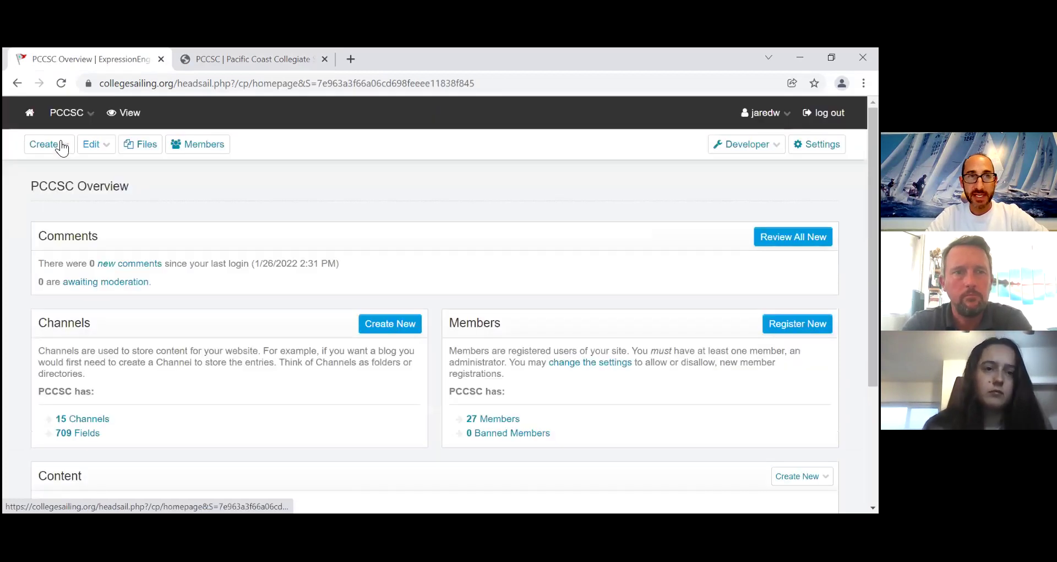
- Look over the PCCSC channels available for creating and for editing entries
click(60, 146)
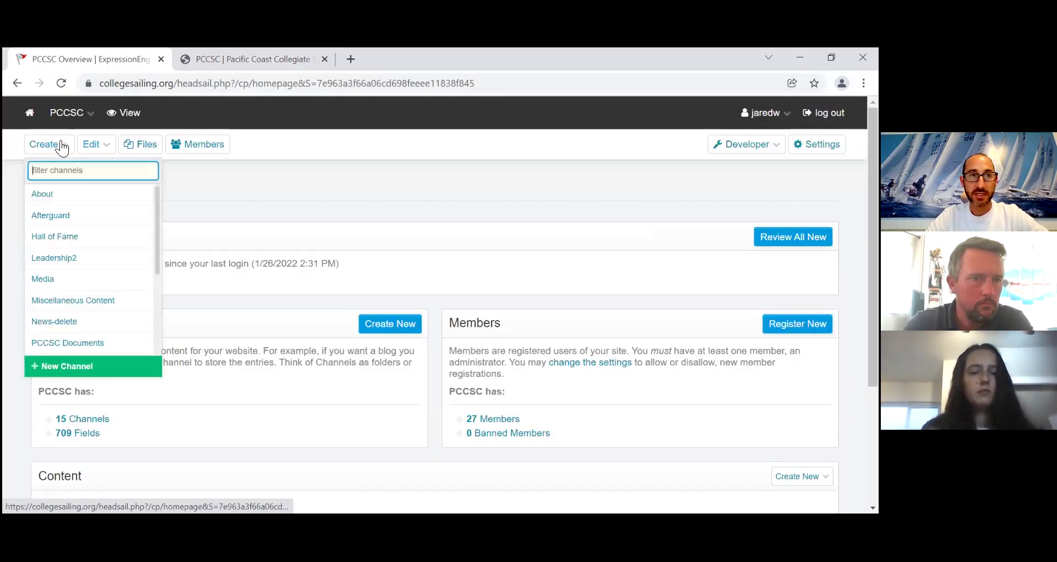
click(110, 144)
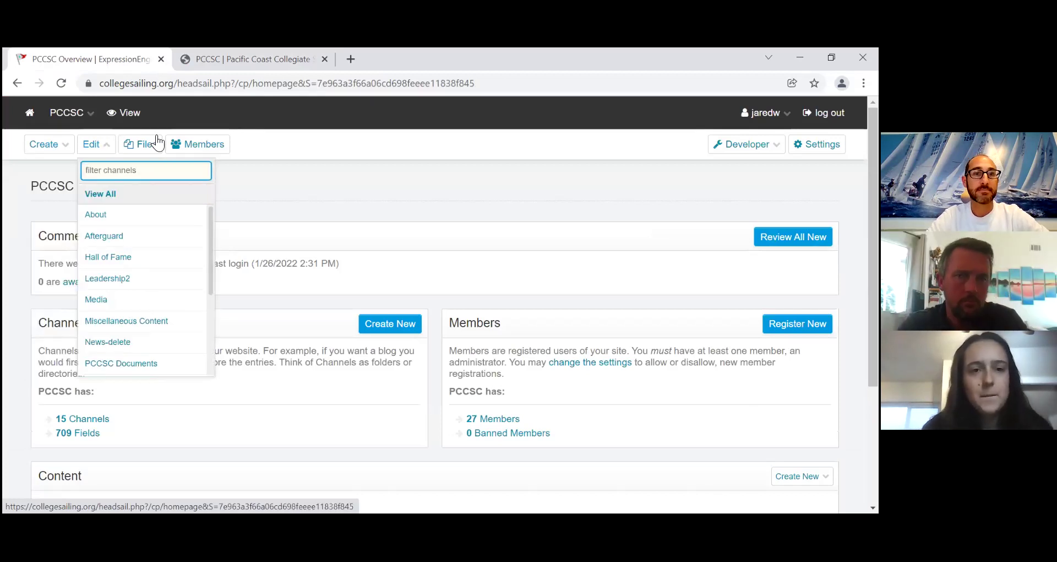
click(339, 150)
- Open the C-19 Information and FAQ page on the PCCSC website and highlight "pccsc-documents" in its address
key(ctrl+Tab)
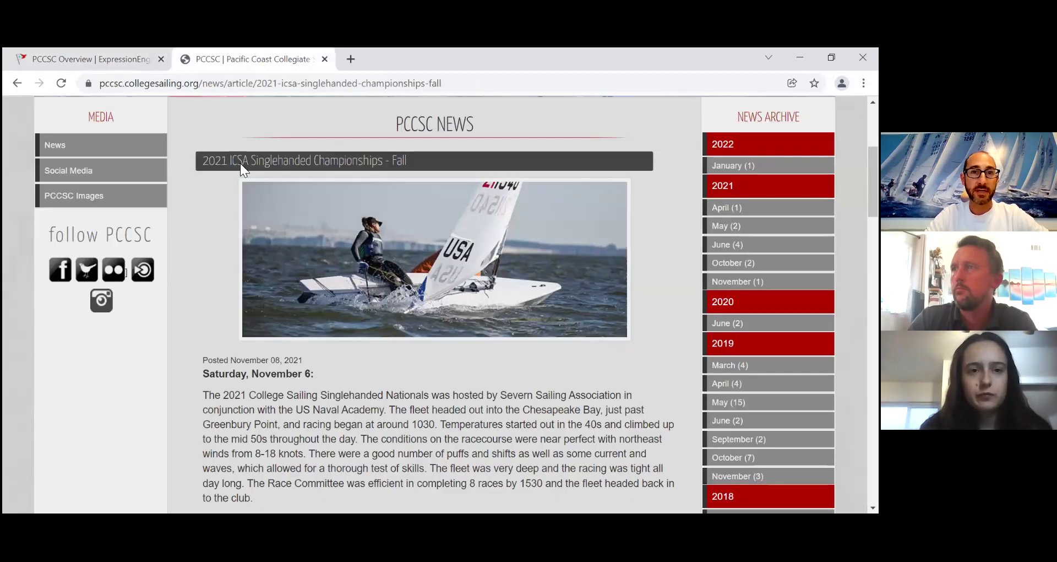
scroll(234, 193, down, 5)
scroll(235, 201, up, 10)
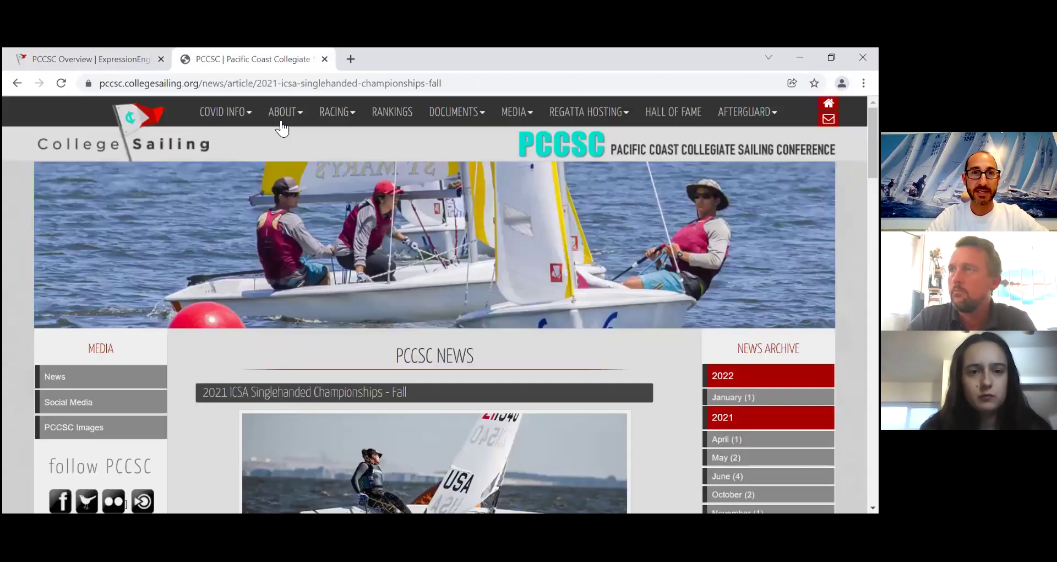
mouse_move(259, 118)
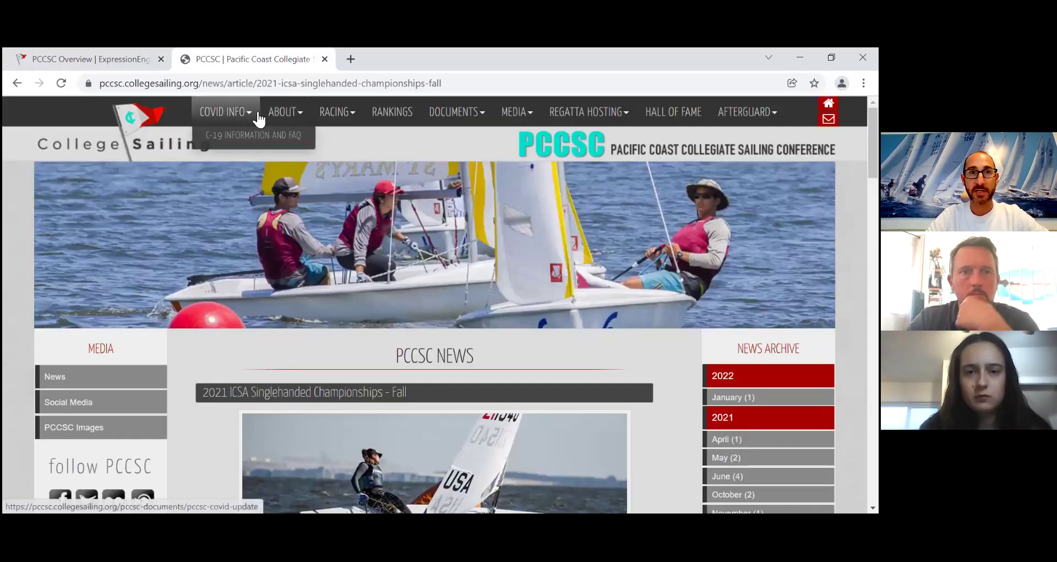
click(228, 135)
drag(206, 87, 275, 86)
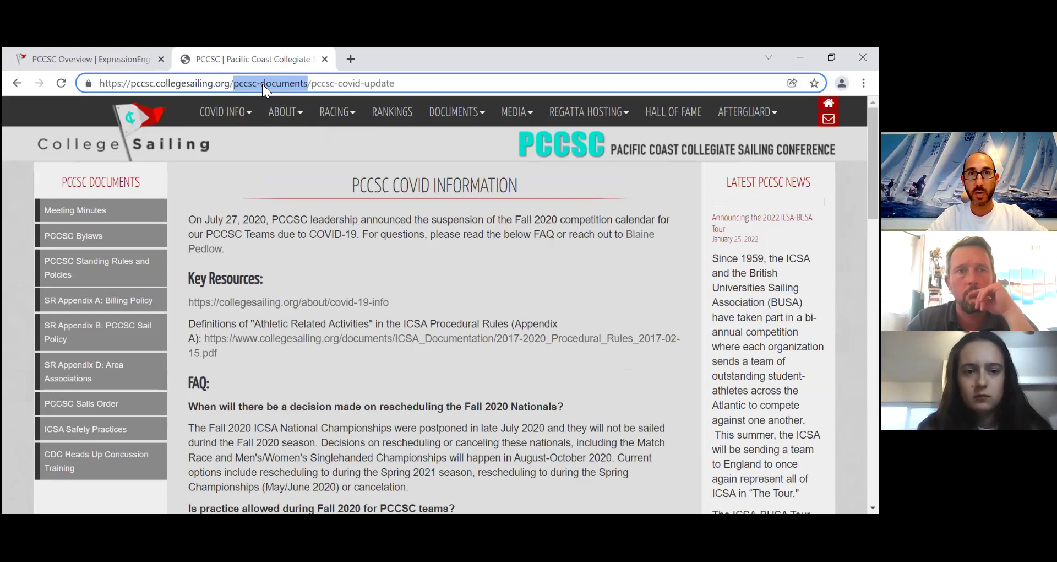
click(262, 83)
- Compare the PCCSC channels available for editing with the "pccsc-documents" part of the COVID information page's address
click(75, 50)
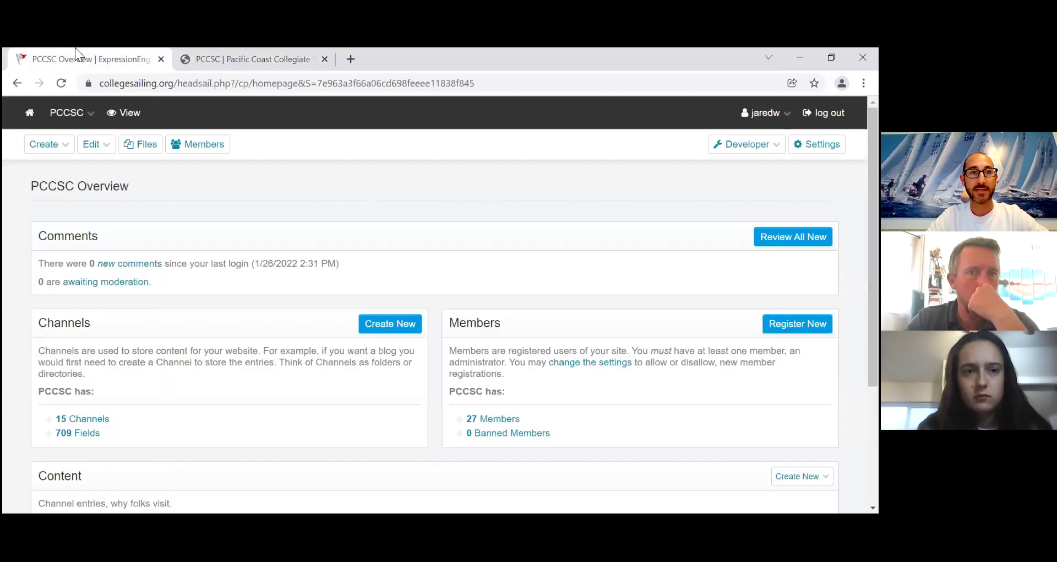
click(94, 145)
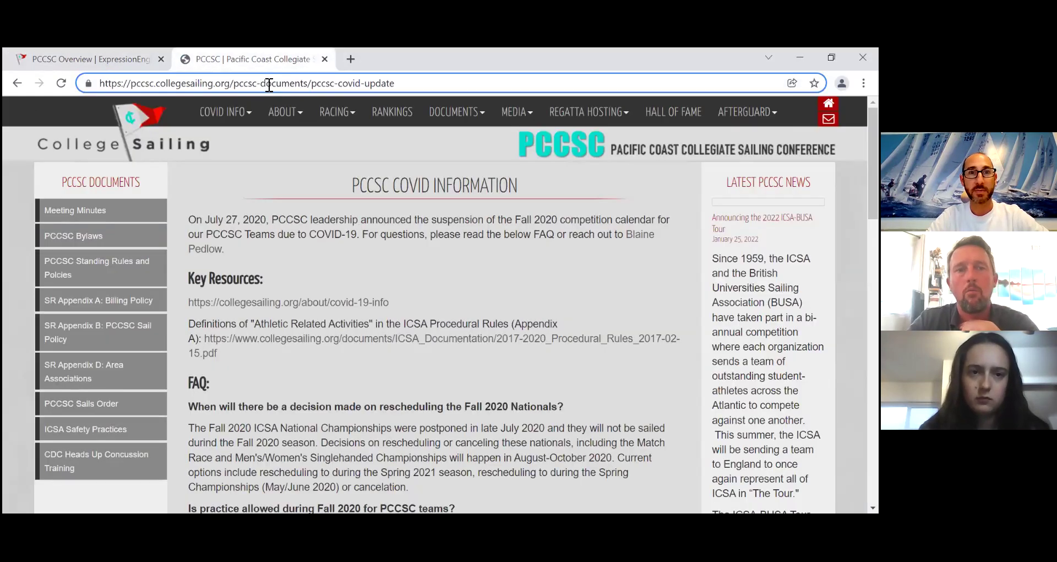
click(239, 64)
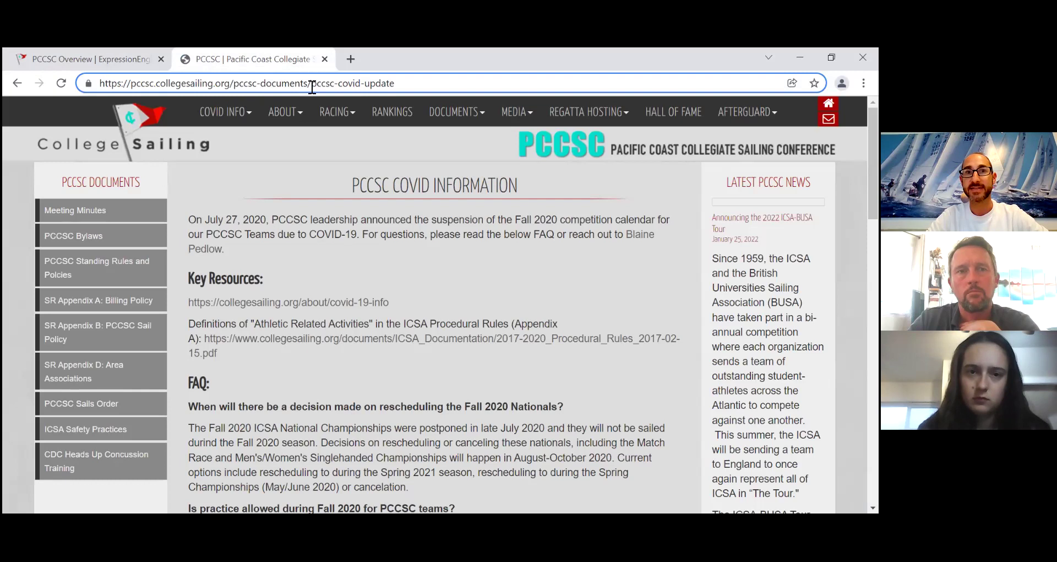
click(82, 57)
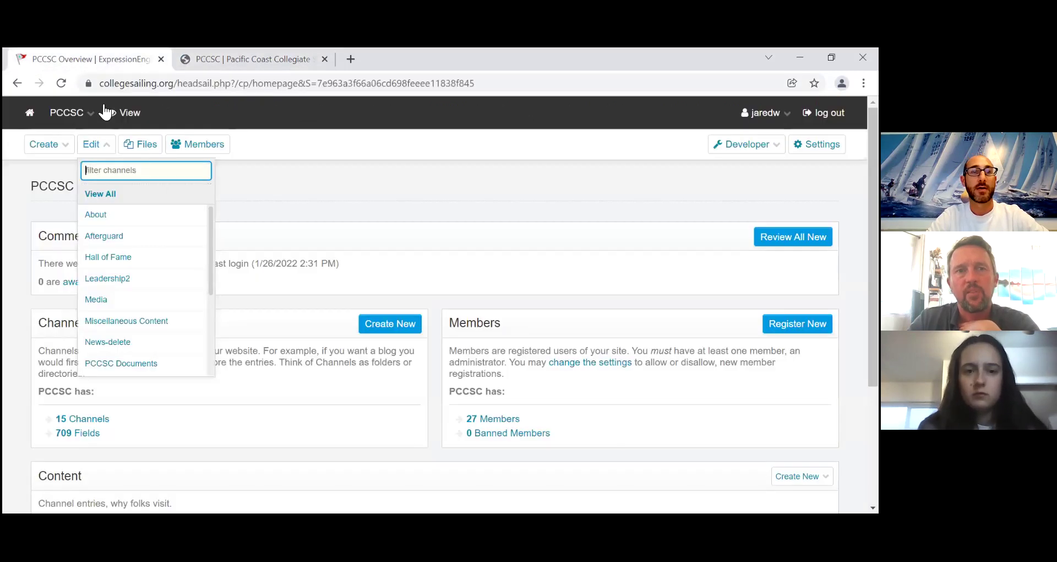
click(90, 155)
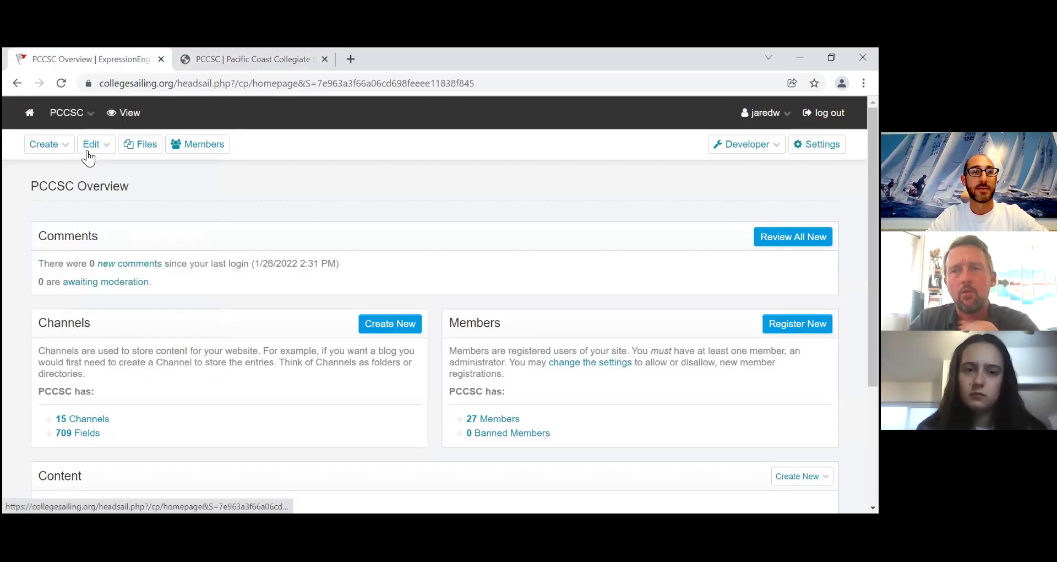
click(198, 68)
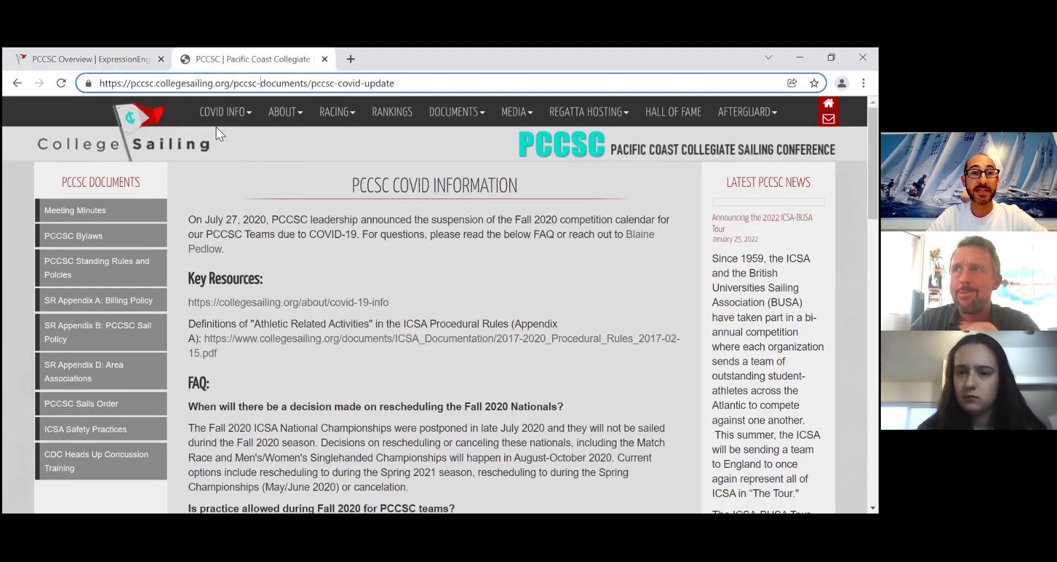
mouse_move(212, 105)
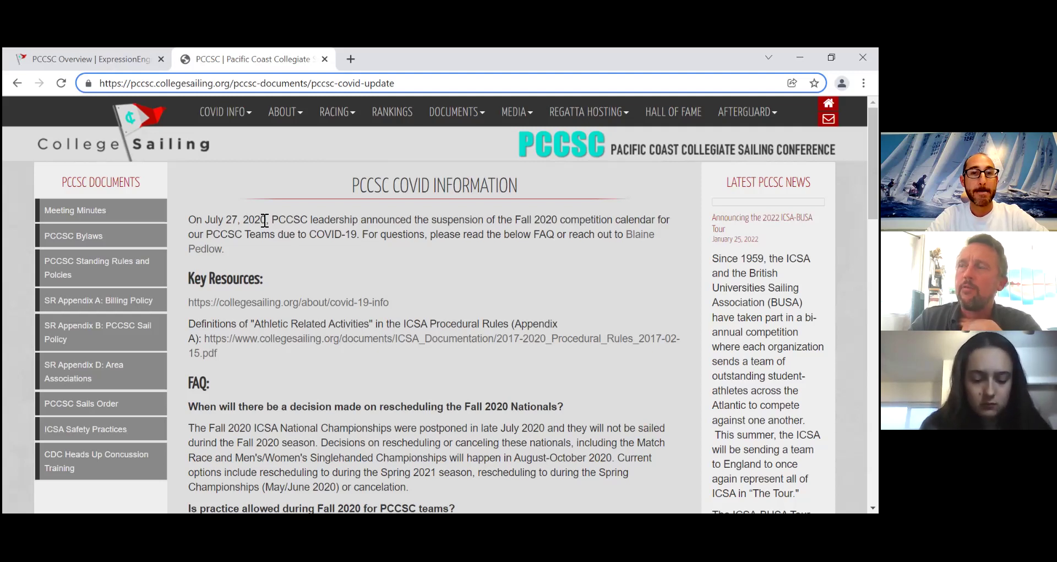
- Open the Add-On Manager in the ExpressionEngine control panel and look through the native and third-party add-ons
click(102, 56)
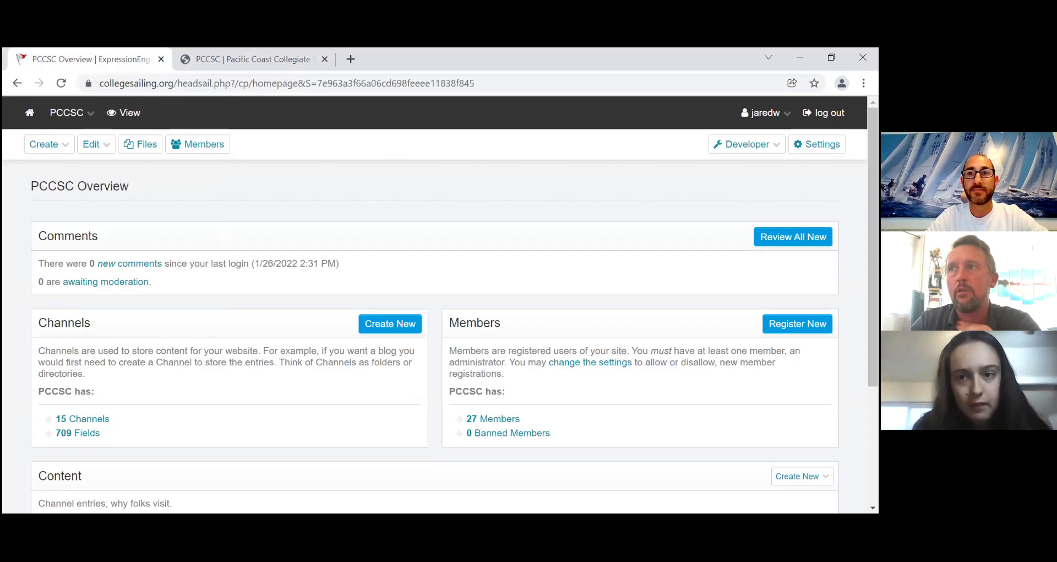
click(680, 282)
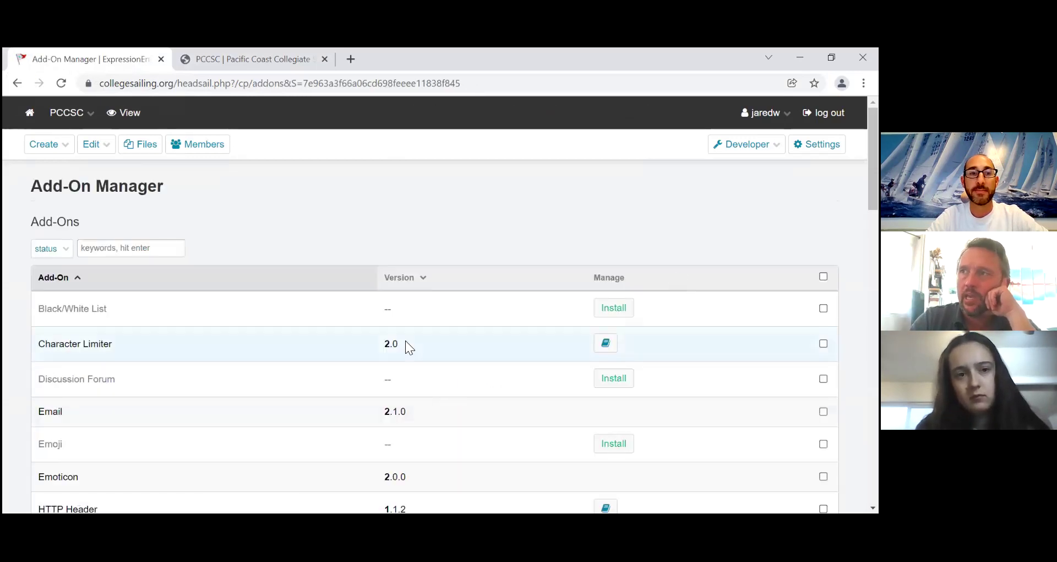
scroll(406, 344, down, 6)
scroll(406, 344, down, 10)
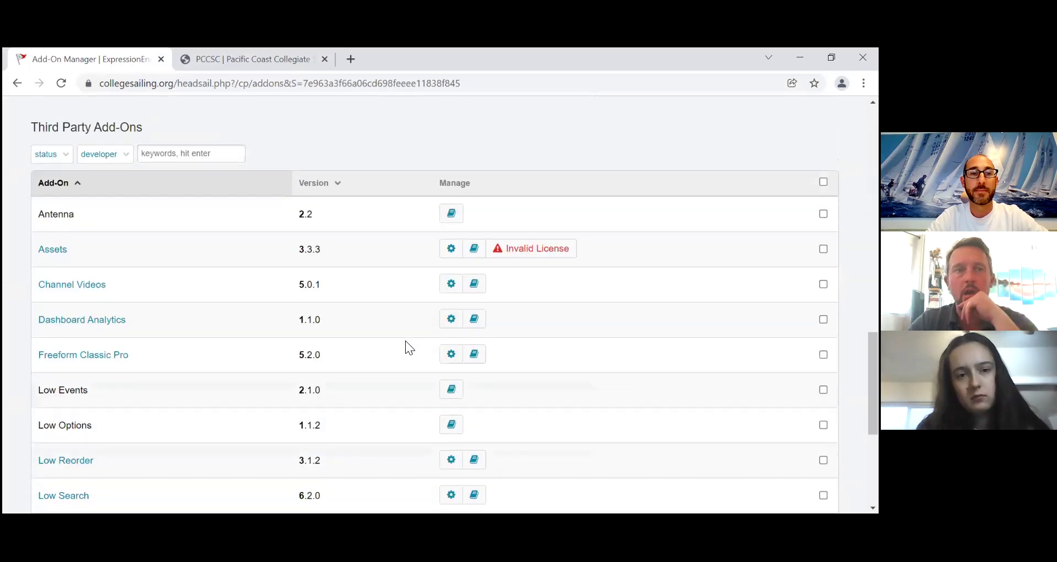
scroll(407, 347, down, 3)
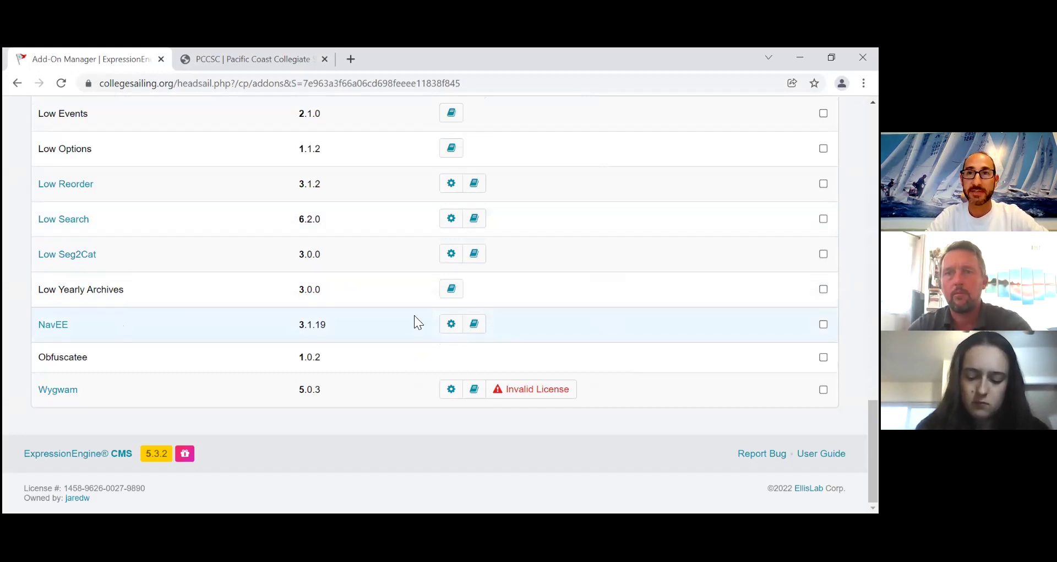
scroll(415, 317, up, 15)
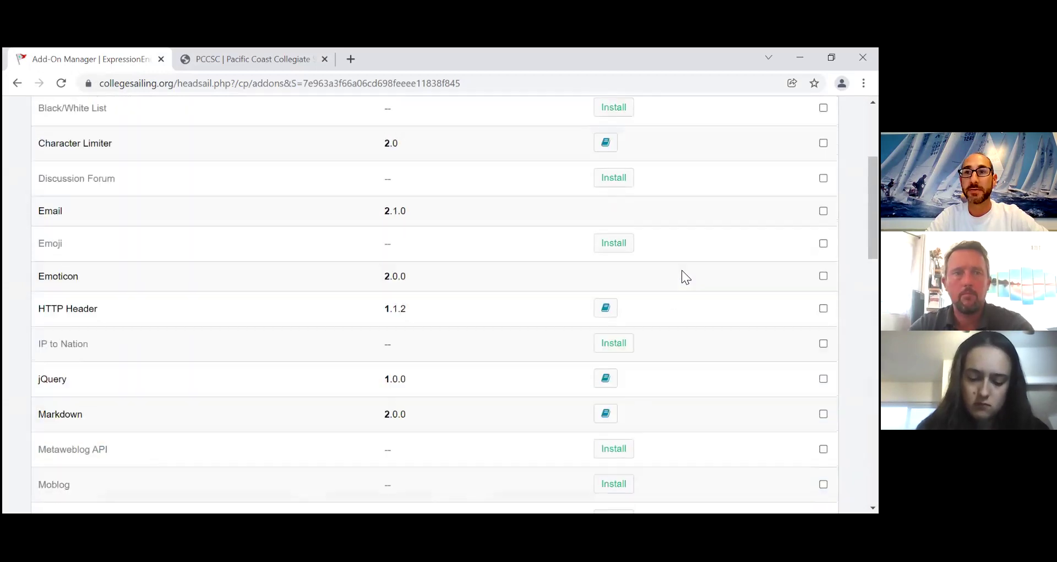
scroll(434, 309, up, 3)
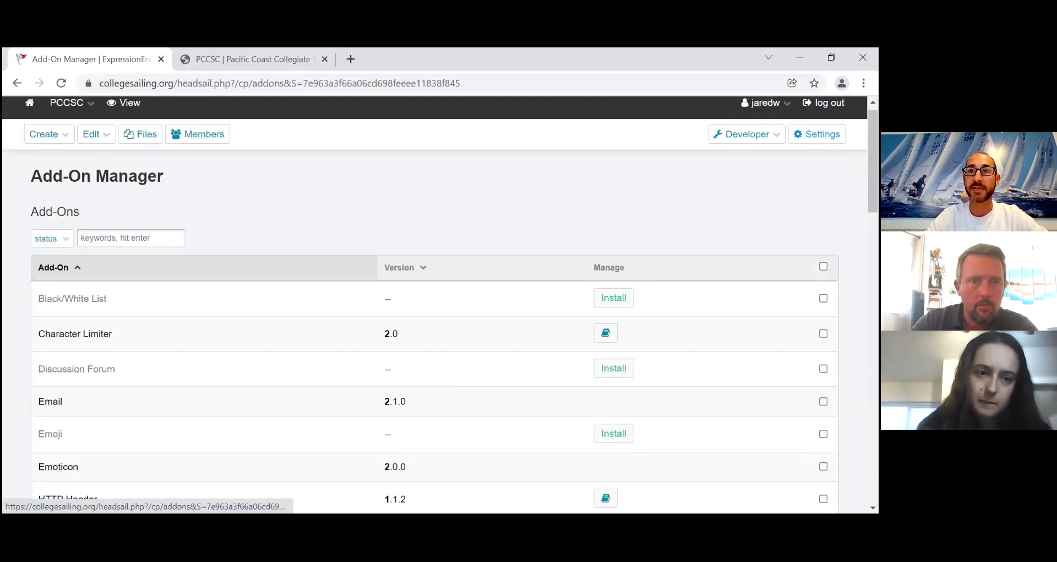
- Reopen the Add-Ons list from the developer tools and open the Main Nav tree of the NavEE add-on
click(747, 134)
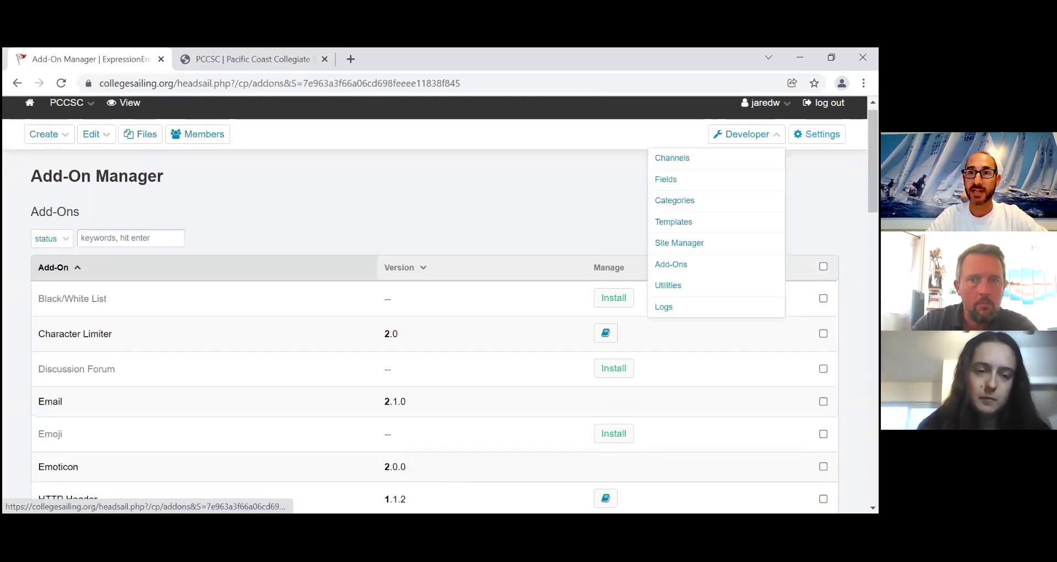
click(671, 265)
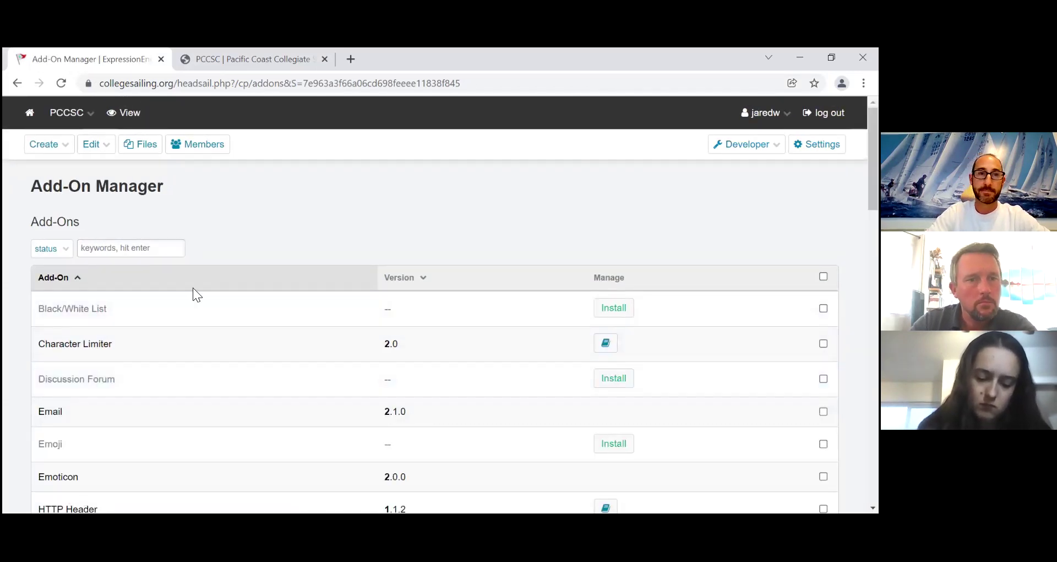
scroll(196, 294, down, 10)
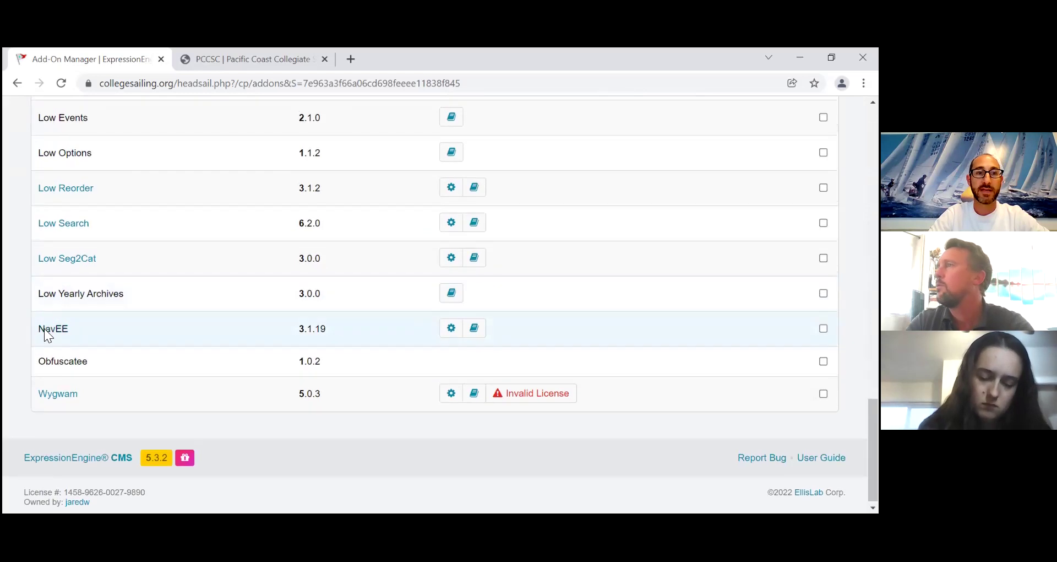
click(58, 330)
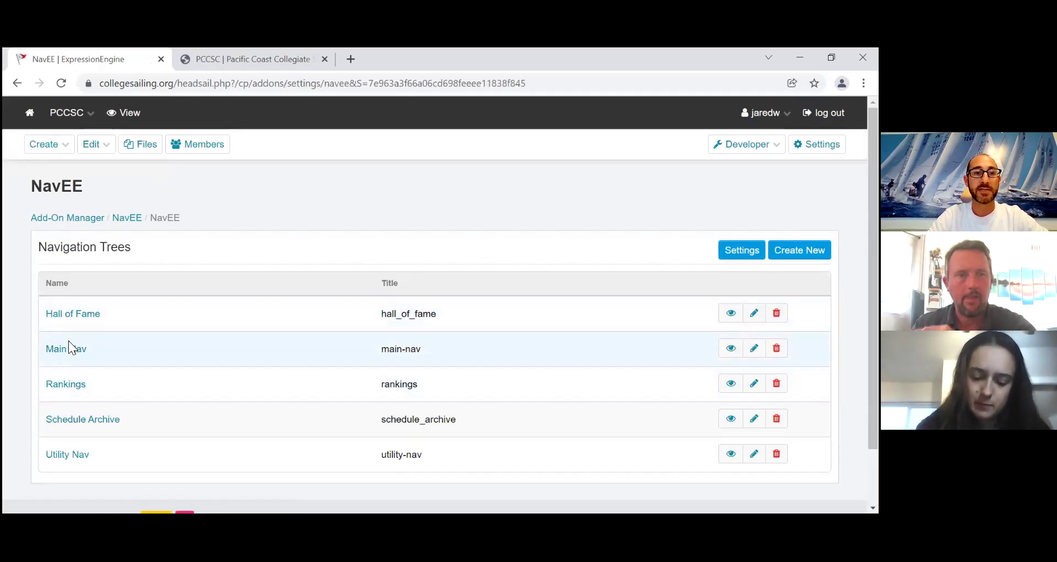
click(64, 350)
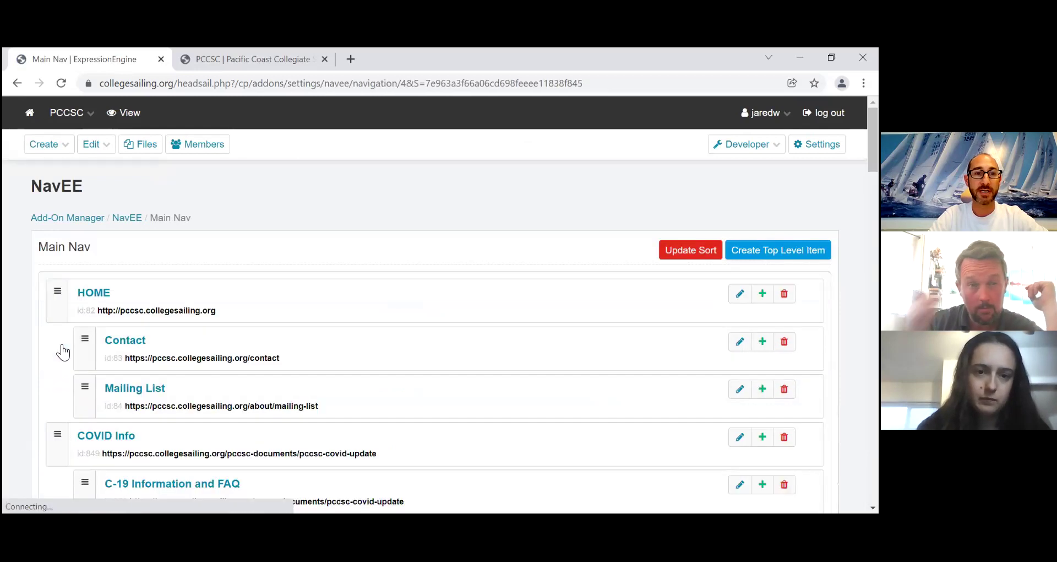
- Examine the Main Nav items and their linked addresses, from HOME and COVID Info through ABOUT, RACING, RANKINGS and DOCUMENTS
scroll(288, 282, down, 2)
scroll(288, 284, down, 5)
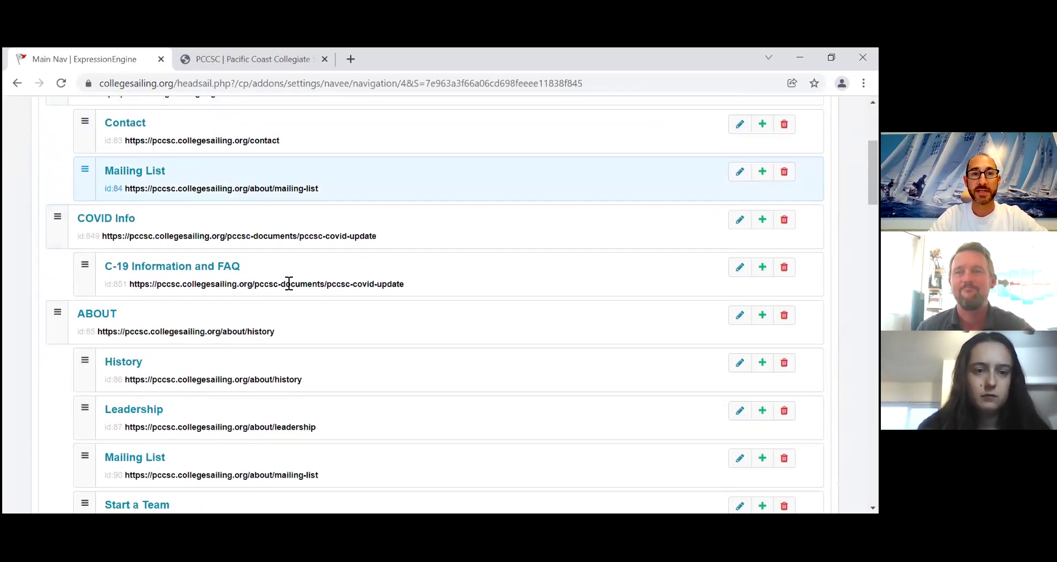
scroll(288, 281, down, 7)
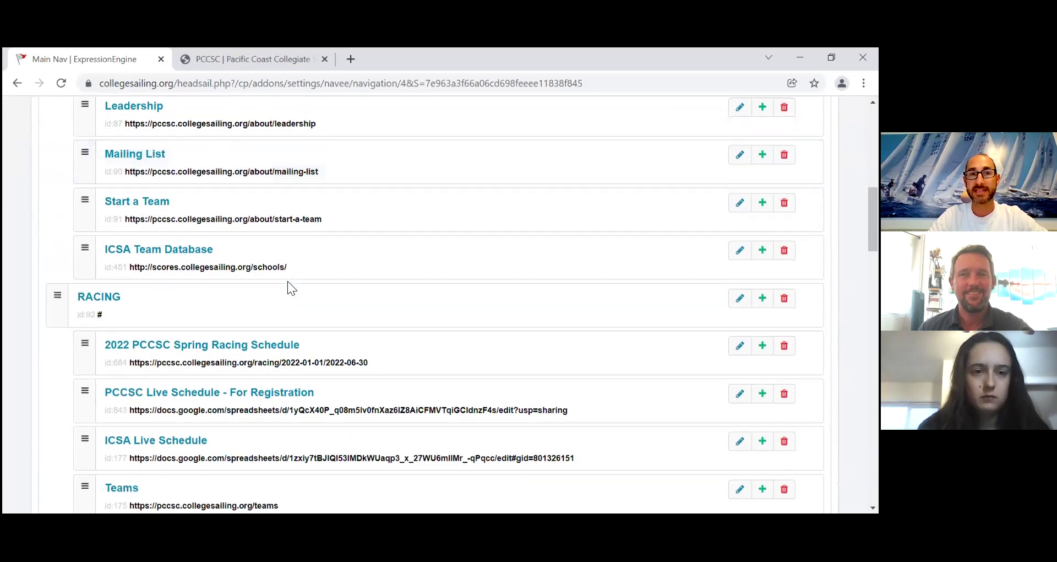
scroll(287, 284, up, 13)
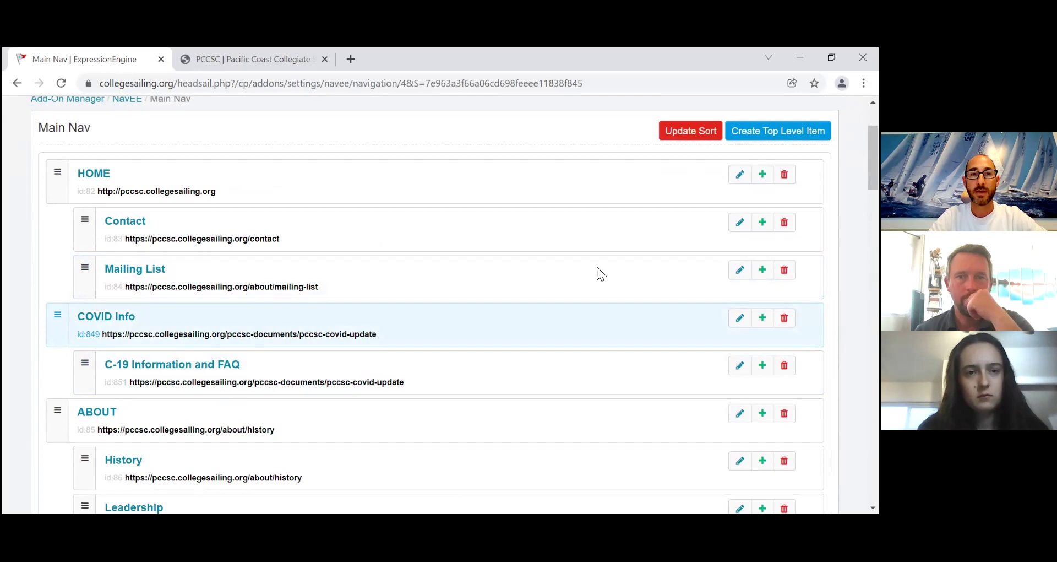
scroll(527, 263, down, 2)
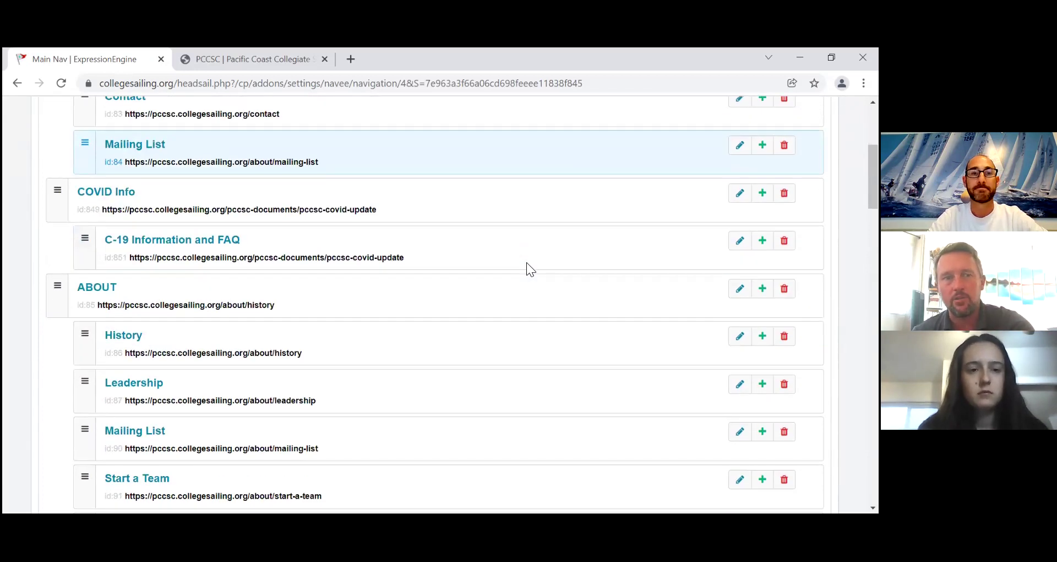
scroll(527, 263, down, 5)
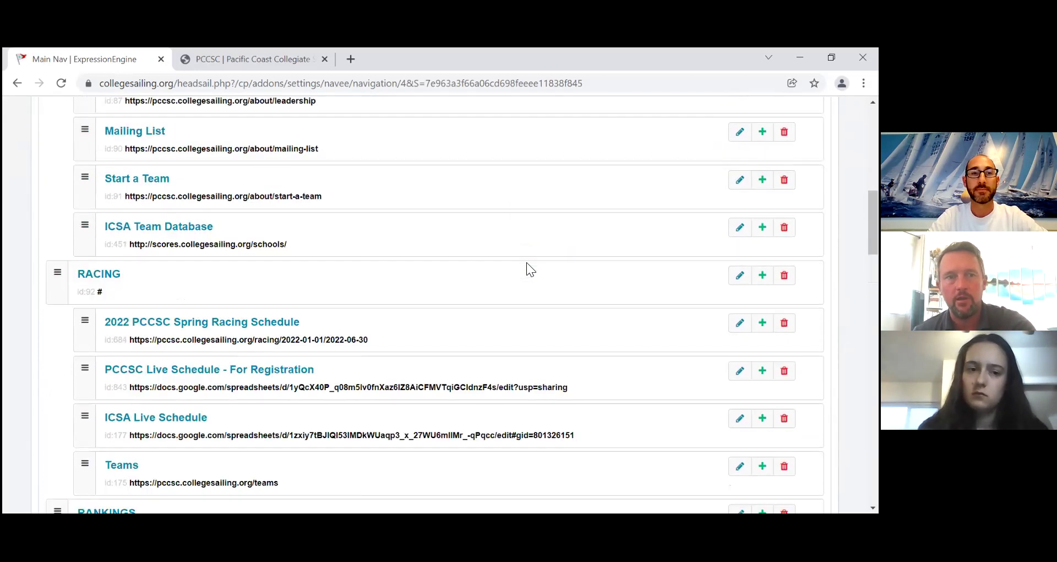
scroll(526, 262, up, 9)
scroll(527, 262, down, 6)
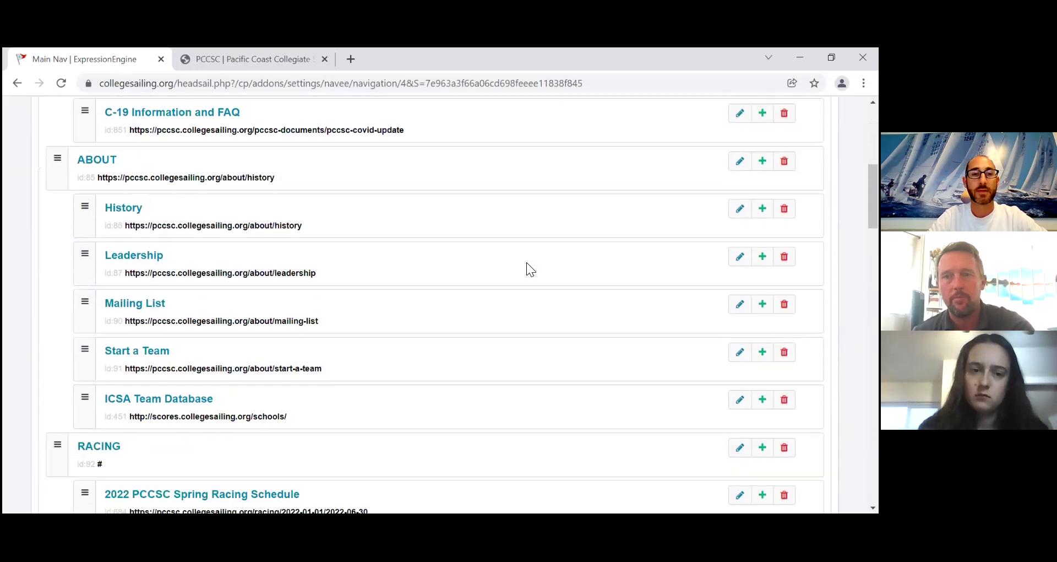
scroll(511, 246, down, 1)
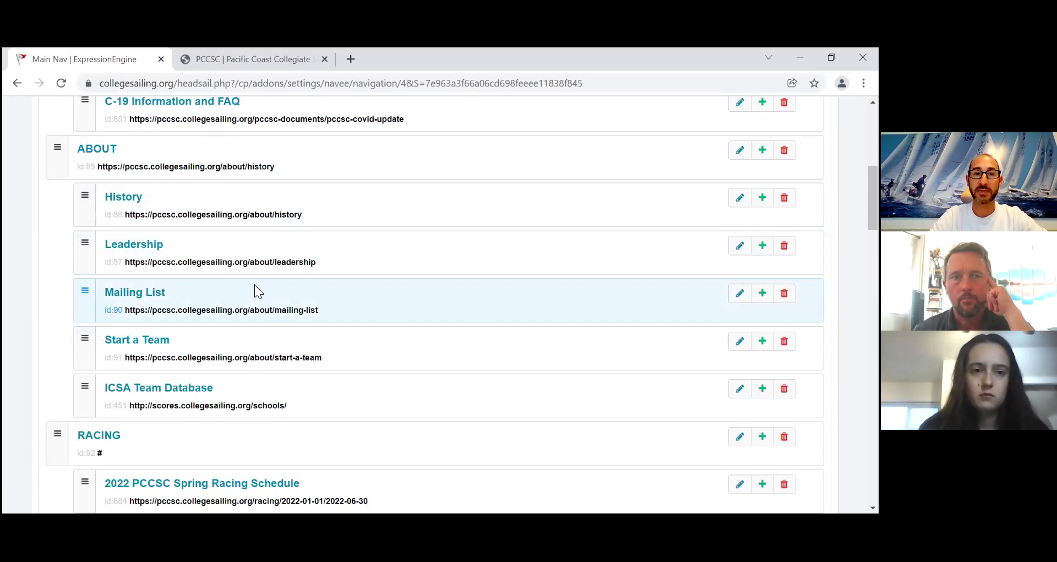
scroll(330, 329, down, 2)
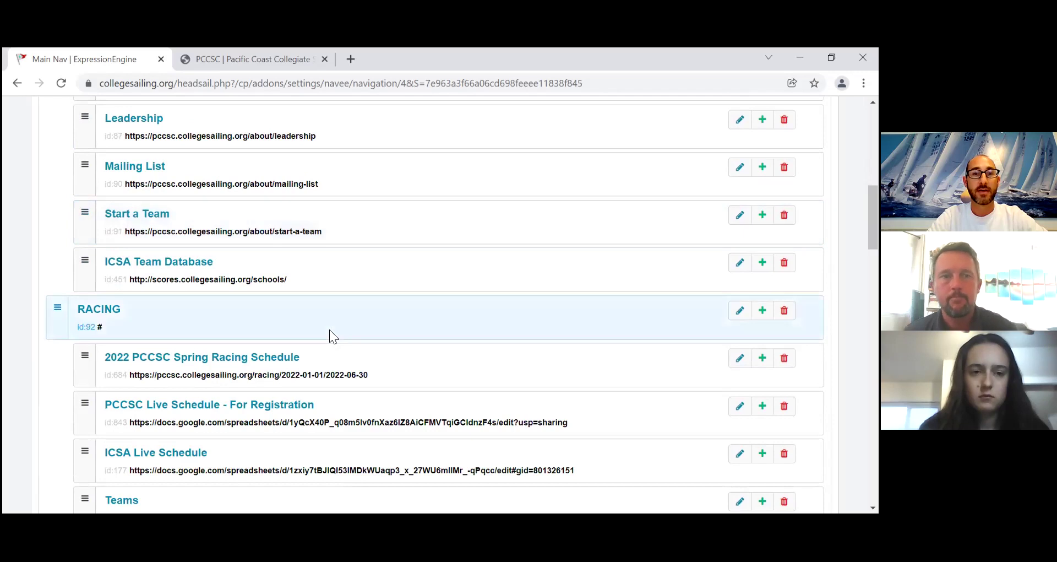
scroll(329, 330, down, 6)
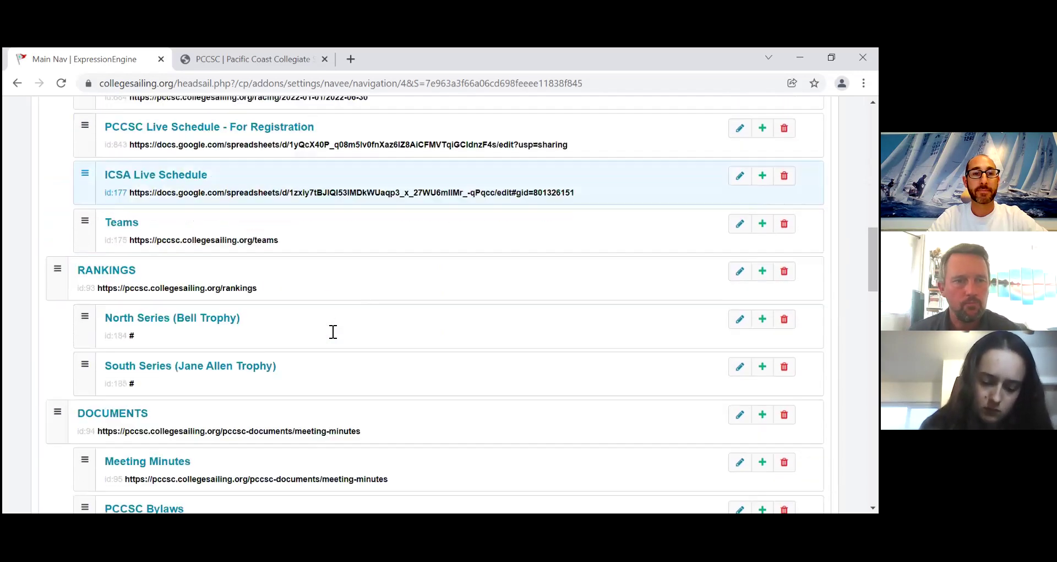
- Switch to the PCCSC website and inspect the Racing, Documents, About and Regatta Hosting submenus of its navigation bar
click(250, 59)
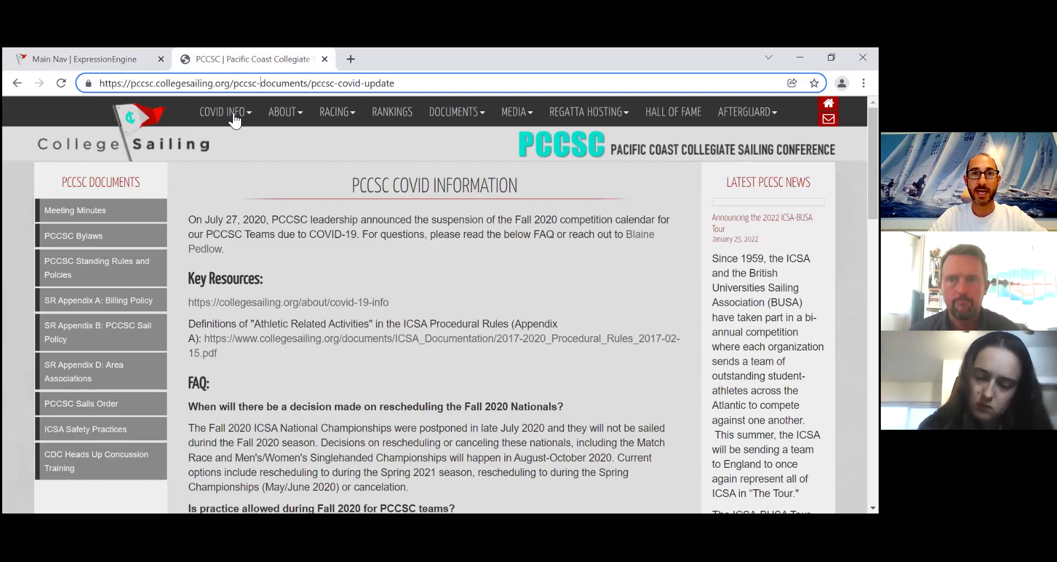
click(341, 117)
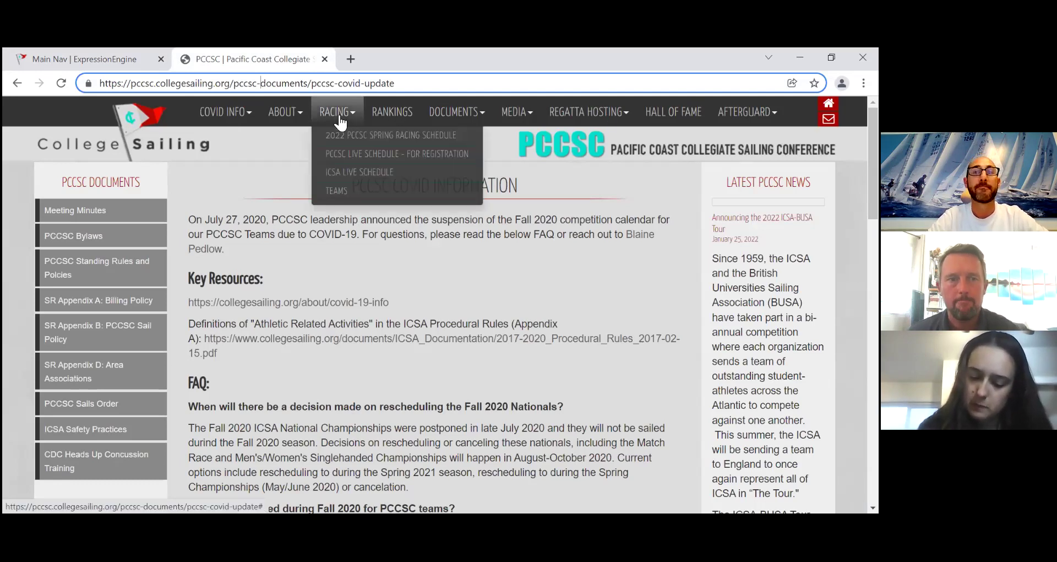
click(457, 114)
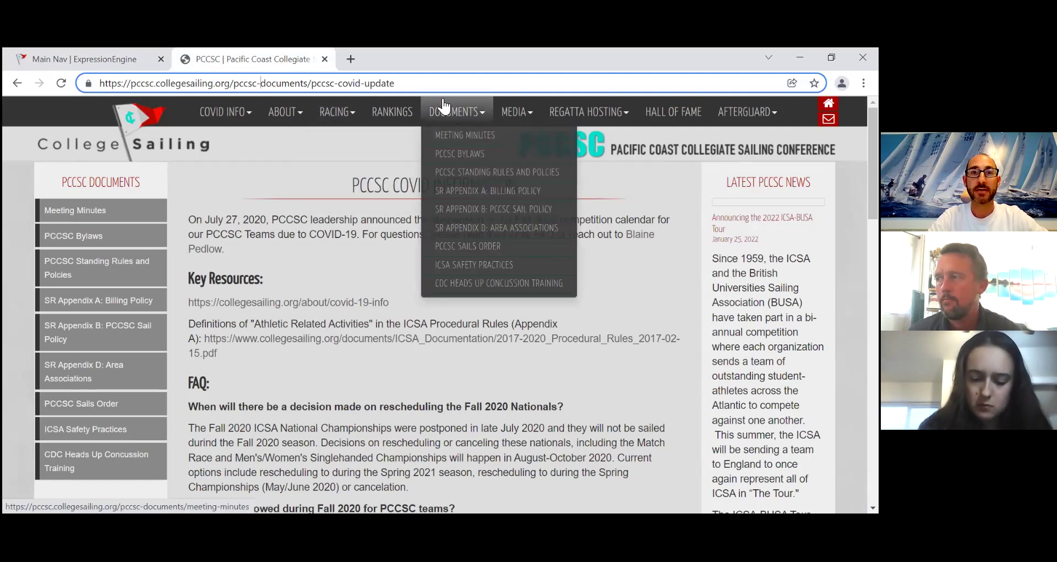
mouse_move(303, 111)
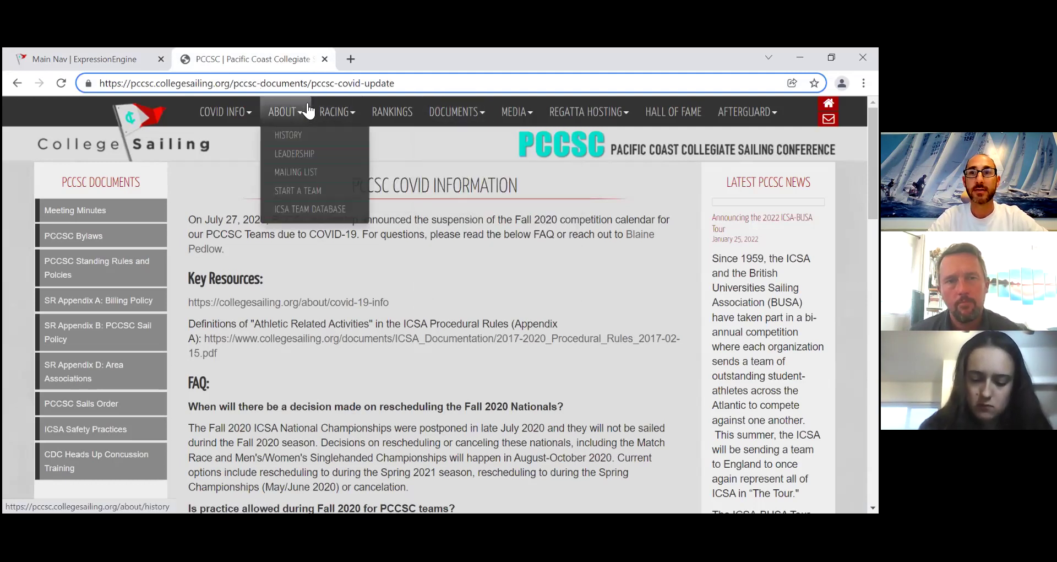
mouse_move(612, 116)
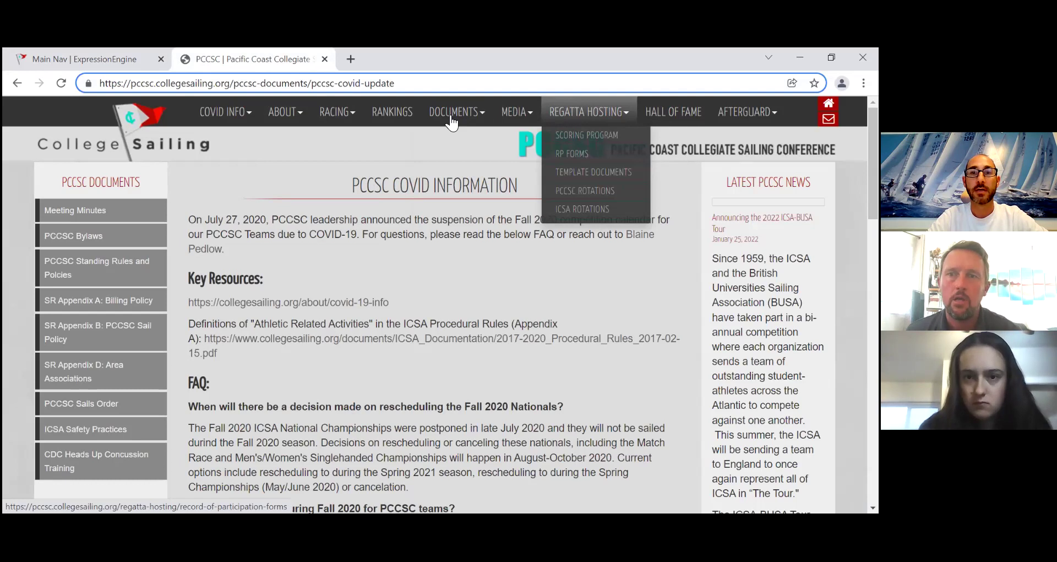
mouse_move(451, 119)
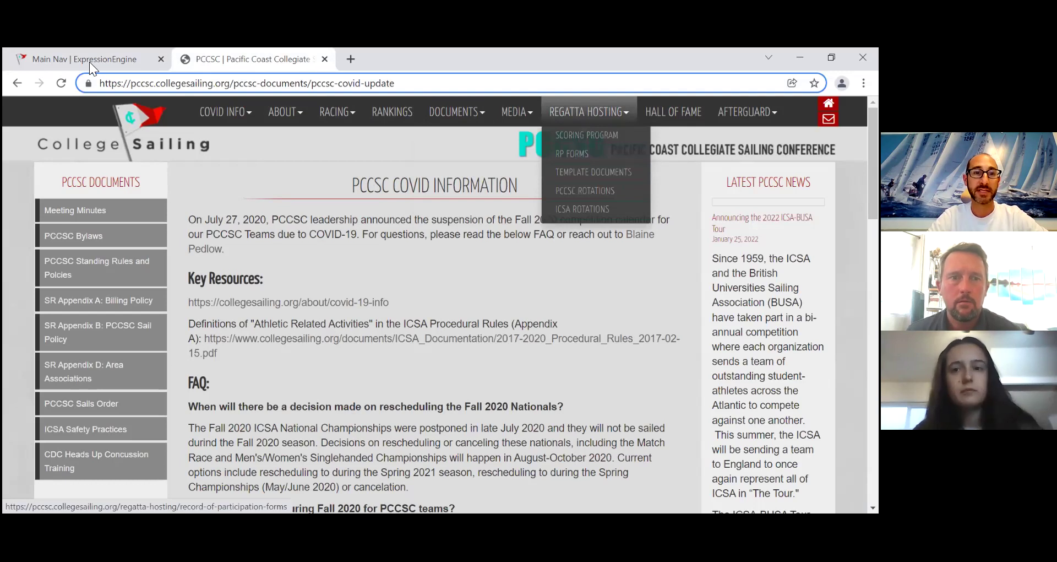
- Return to the Main Nav tree in ExpressionEngine and review the items under DOCUMENTS, MEDIA and REGATTA HOSTING
key(ctrl+shift+Tab)
scroll(318, 327, down, 7)
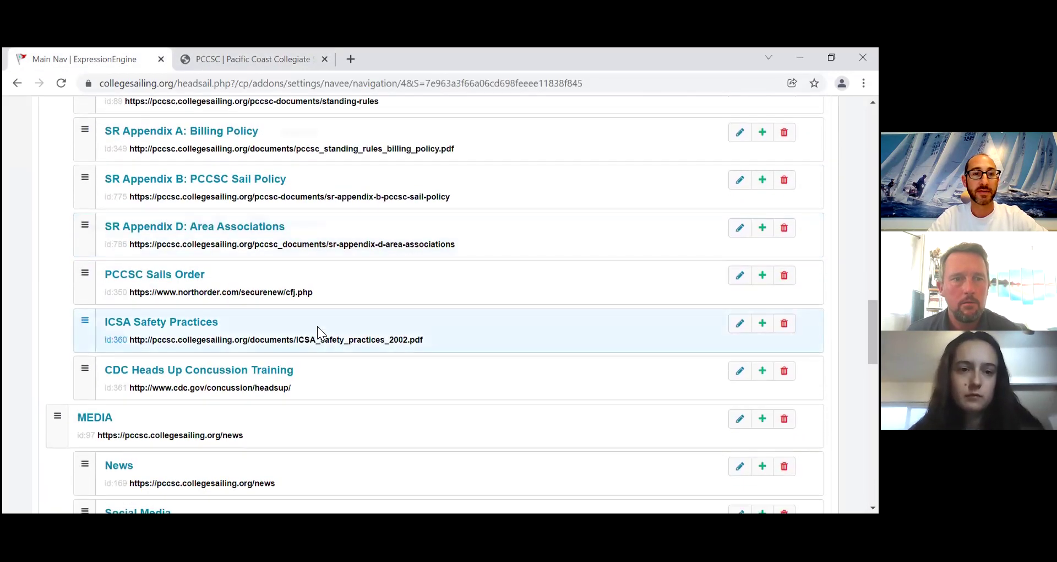
scroll(320, 330, down, 3)
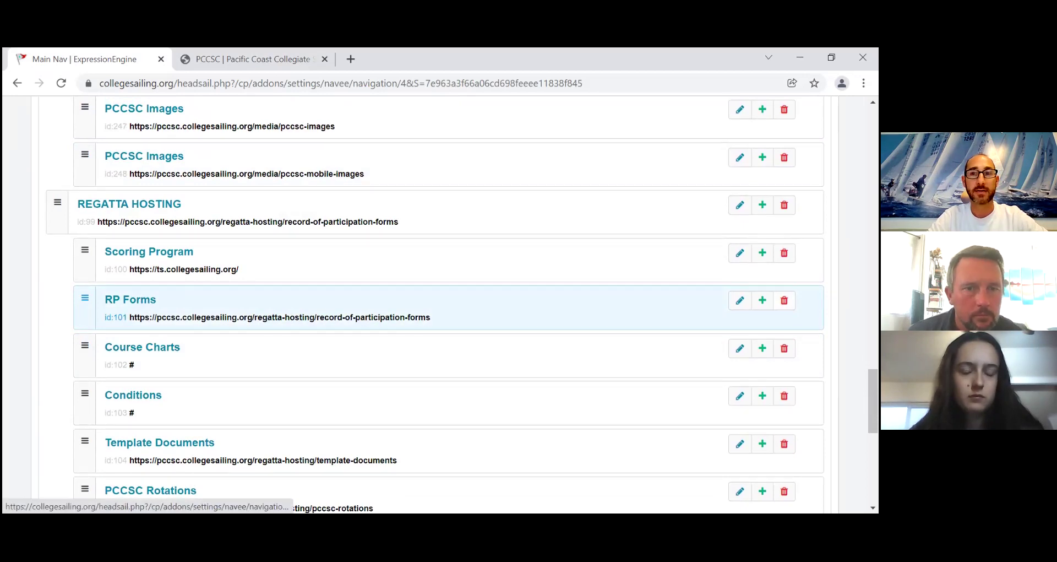
- Delete the RP Forms item under REGATTA HOSTING, reload the PCCSC website and check its Regatta Hosting submenu
click(784, 300)
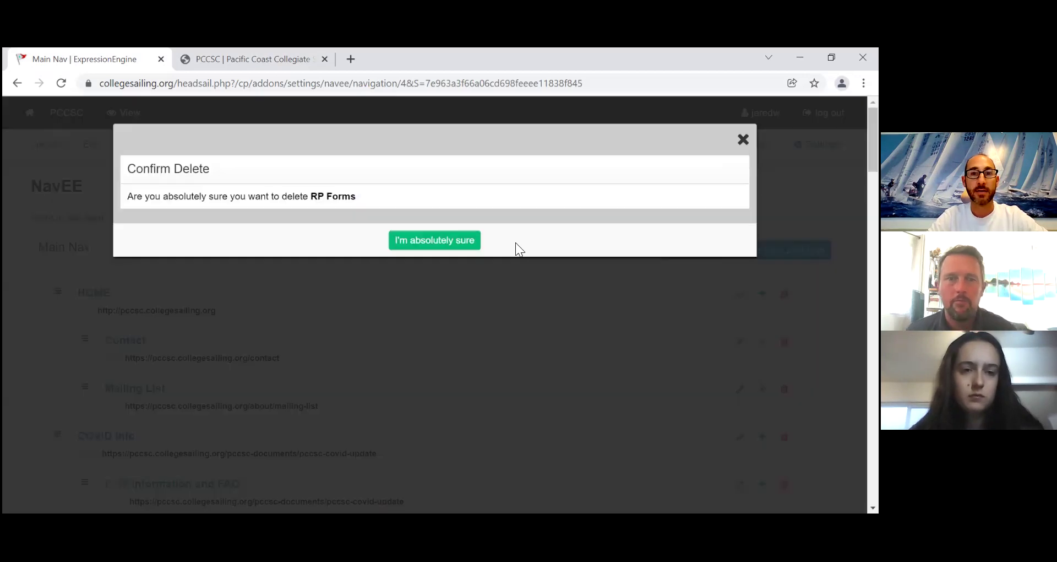
click(448, 242)
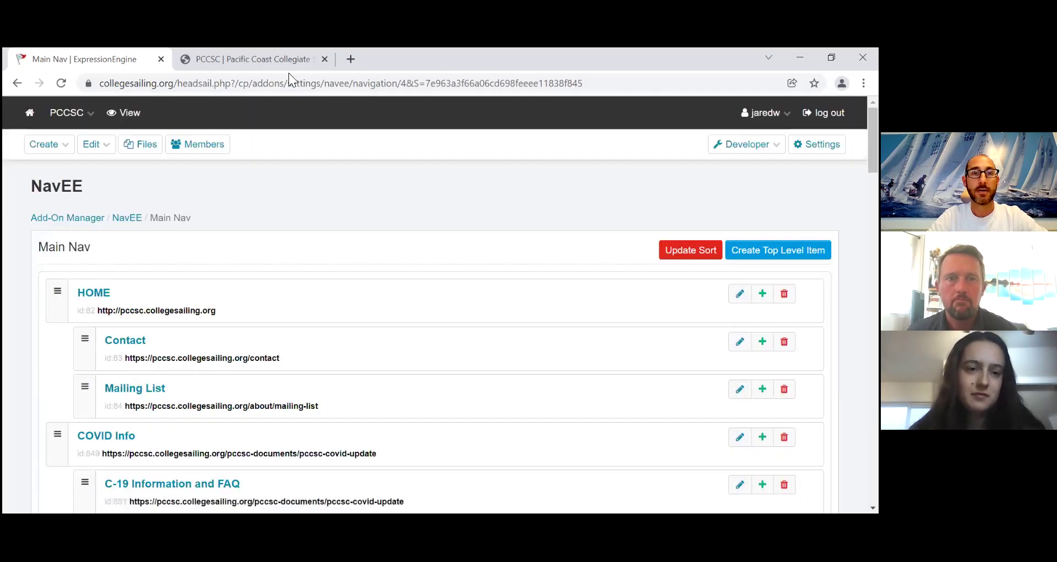
click(288, 72)
click(66, 83)
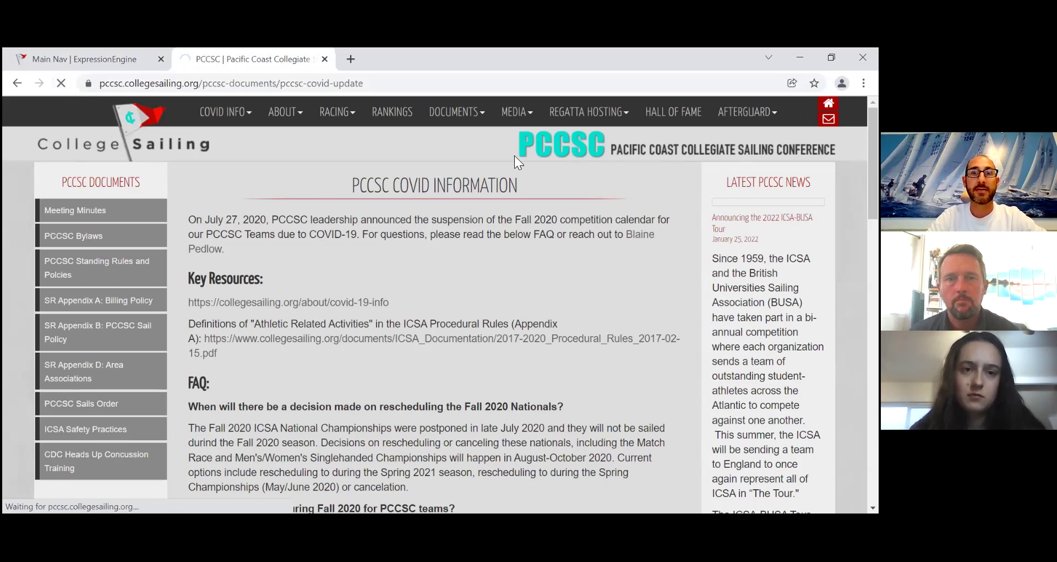
mouse_move(599, 96)
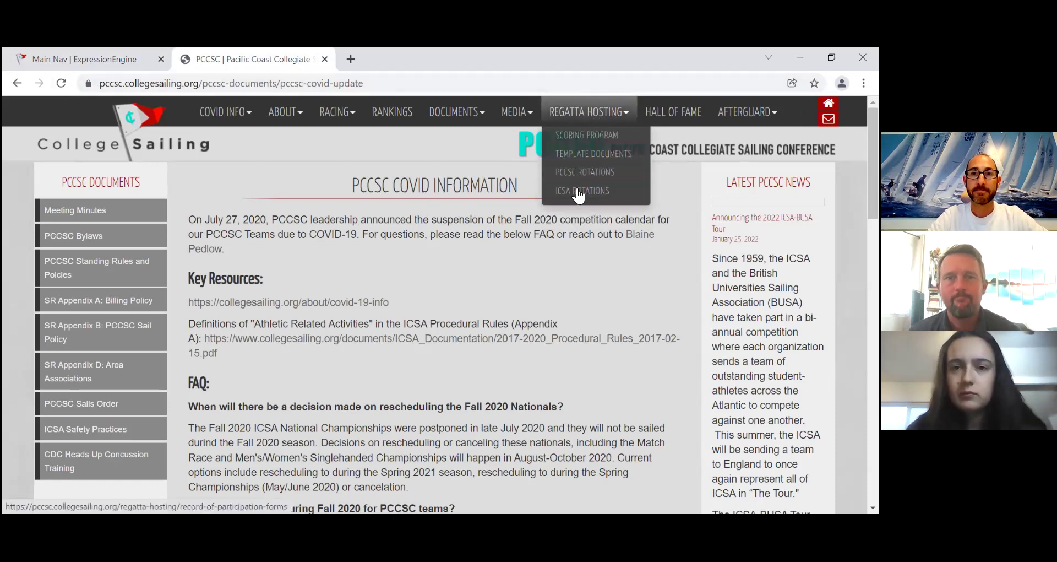
- Look over the PCCSC COVID Information page and the About, Racing and Documents submenus of the website
scroll(184, 278, down, 4)
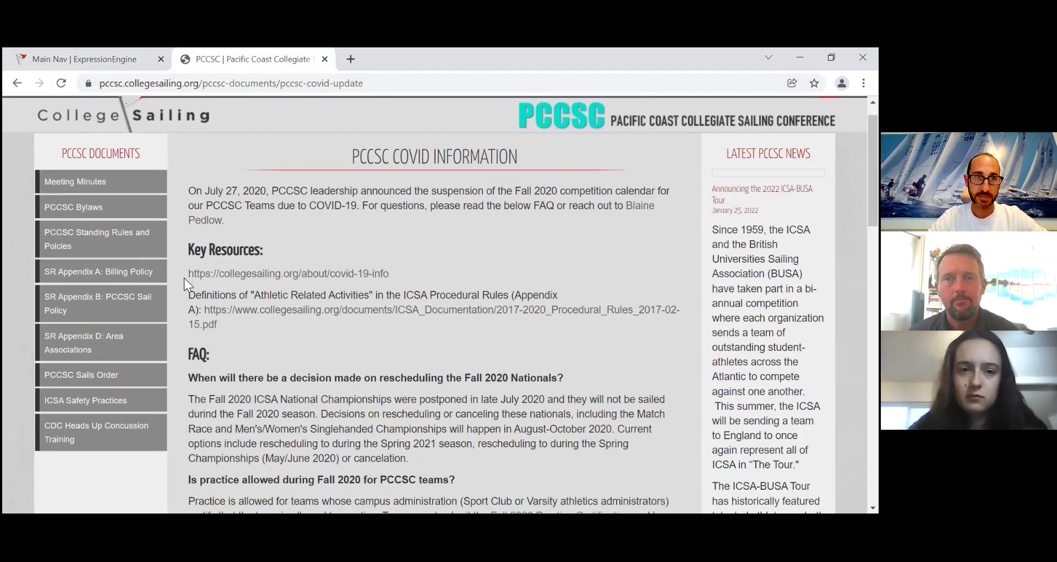
scroll(236, 302, up, 4)
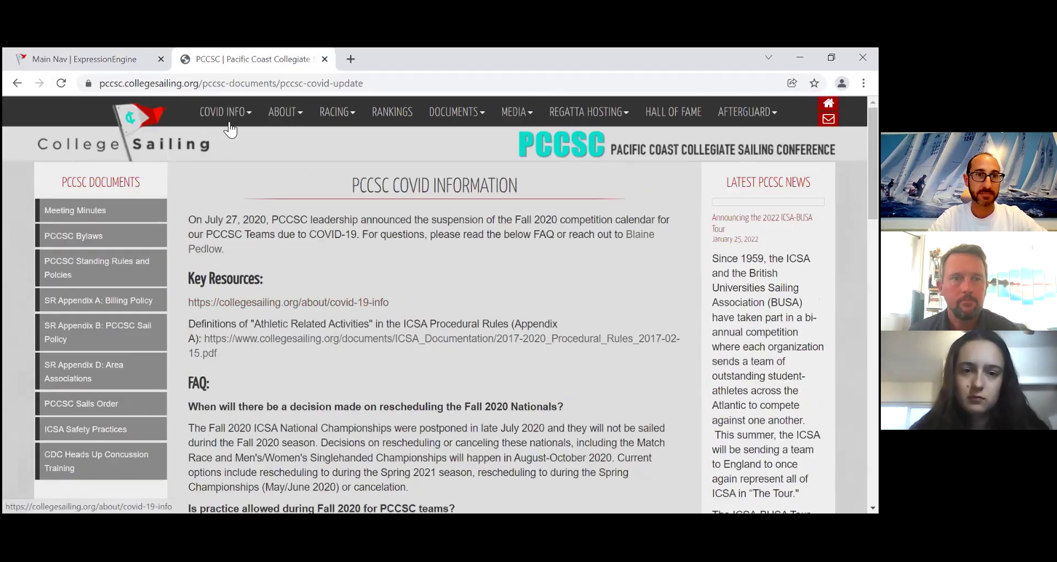
mouse_move(304, 113)
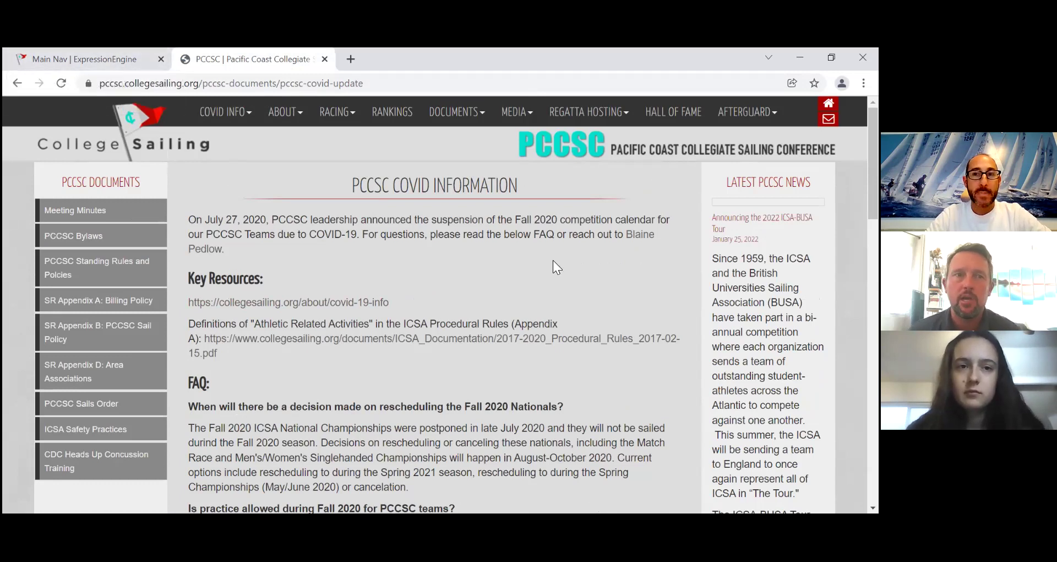
scroll(553, 260, down, 5)
scroll(553, 260, up, 5)
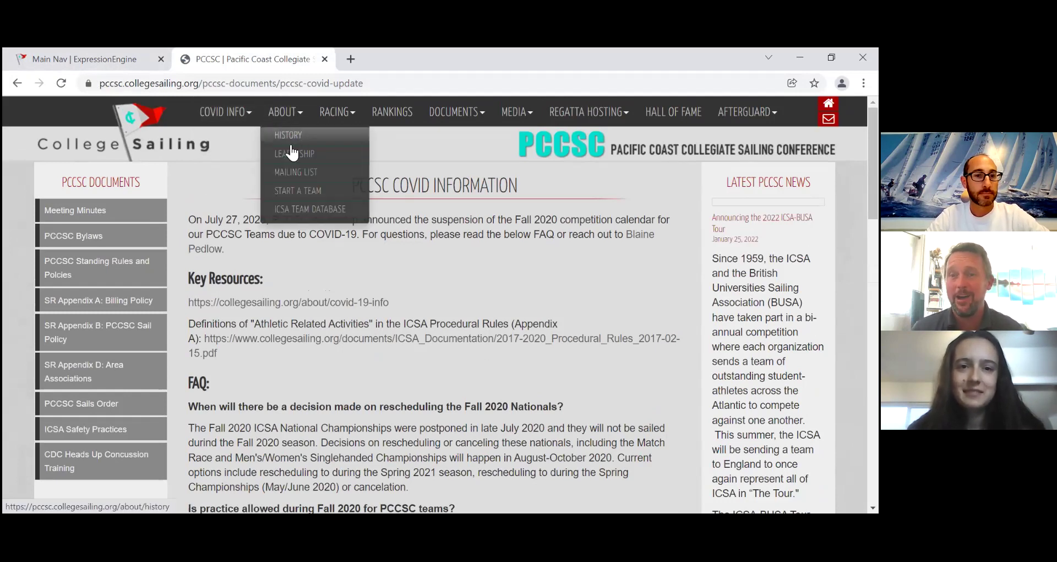
mouse_move(338, 110)
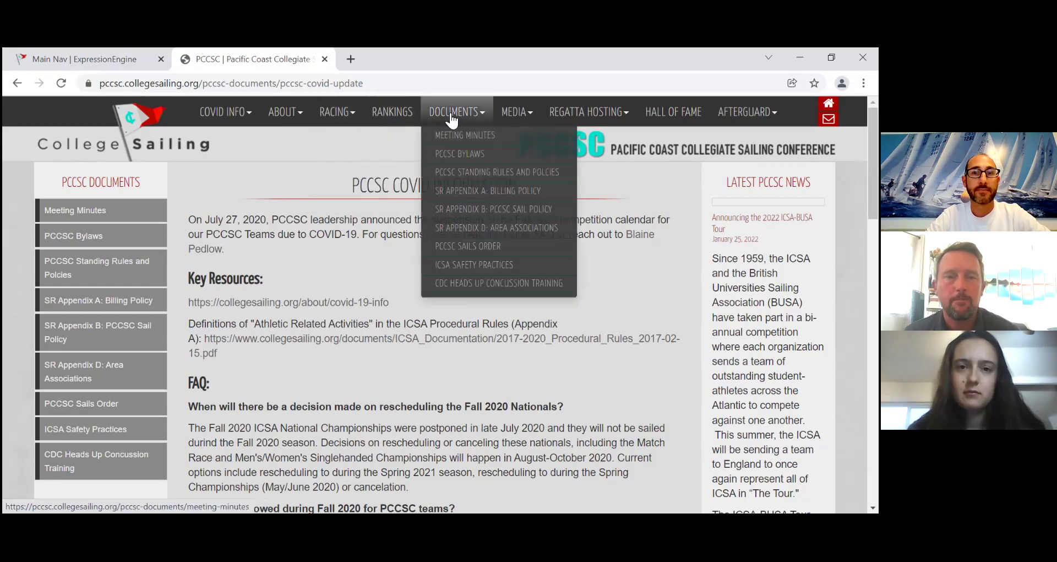
- Switch back to ExpressionEngine, list the PCCSC Documents channel entries and open the ByLaws entry for editing
click(98, 48)
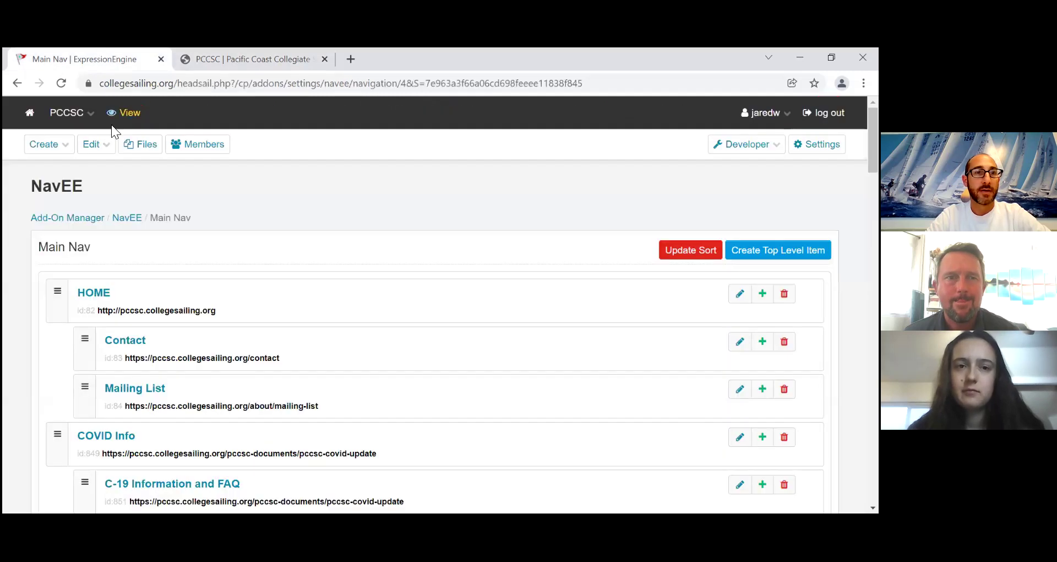
click(95, 145)
scroll(114, 251, down, 3)
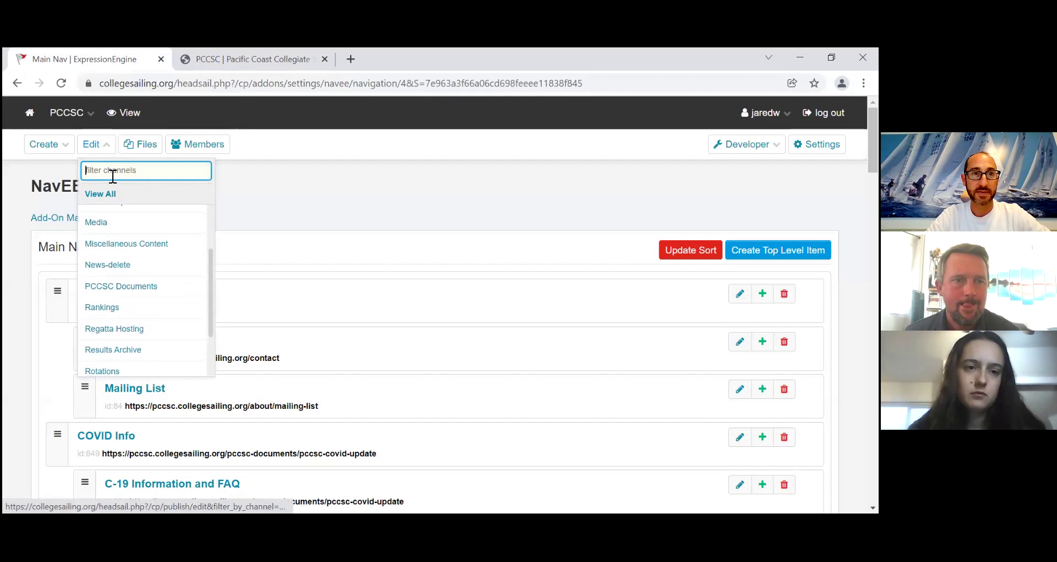
click(97, 145)
click(97, 144)
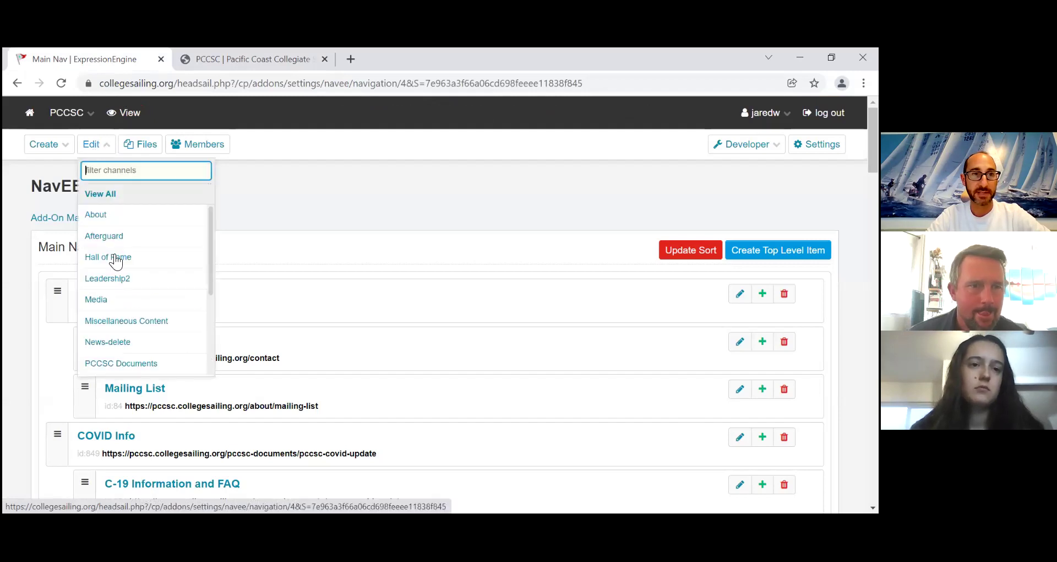
scroll(115, 263, down, 5)
scroll(116, 261, up, 4)
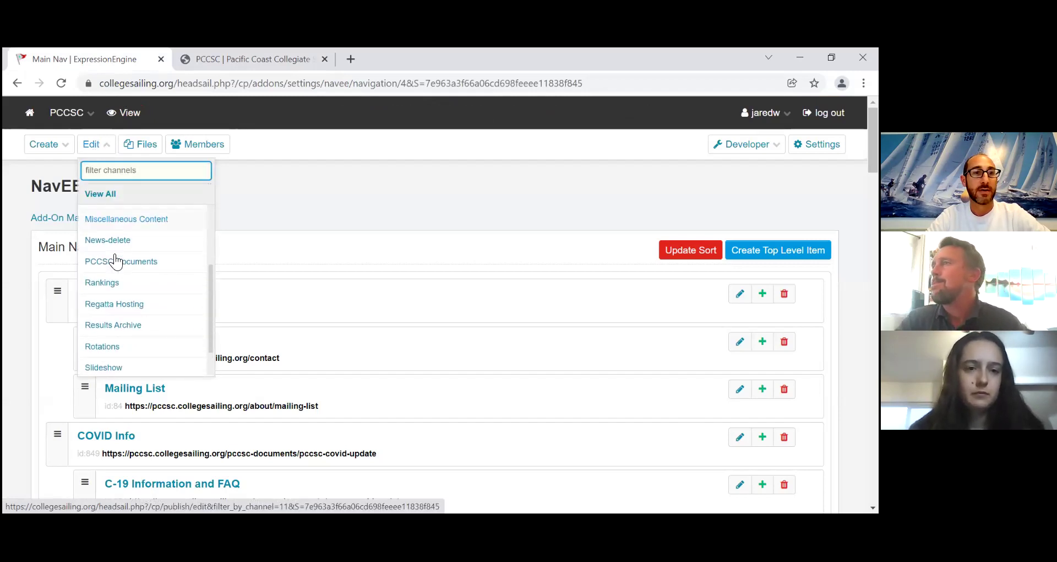
scroll(116, 262, up, 2)
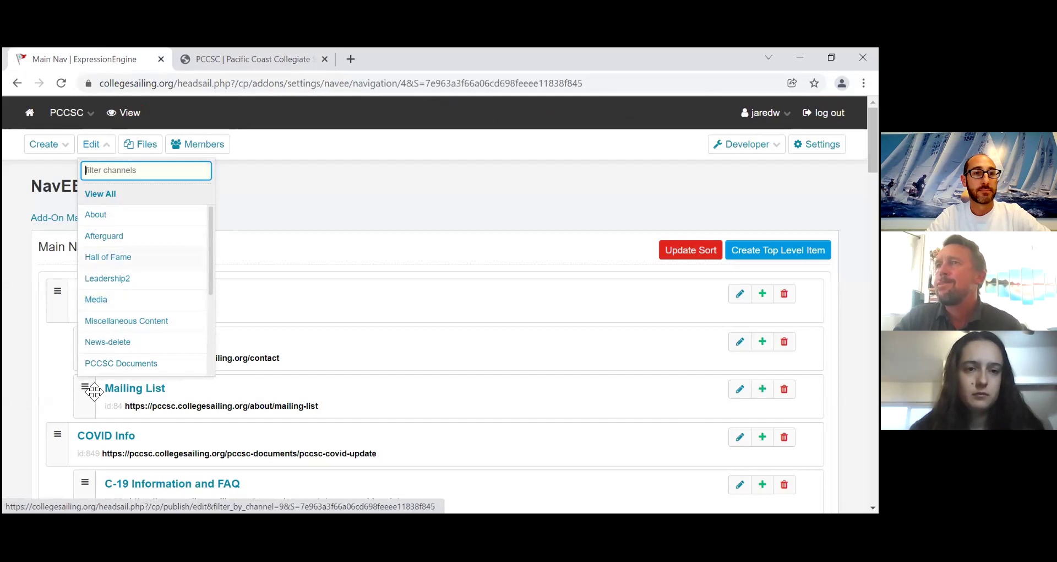
click(100, 363)
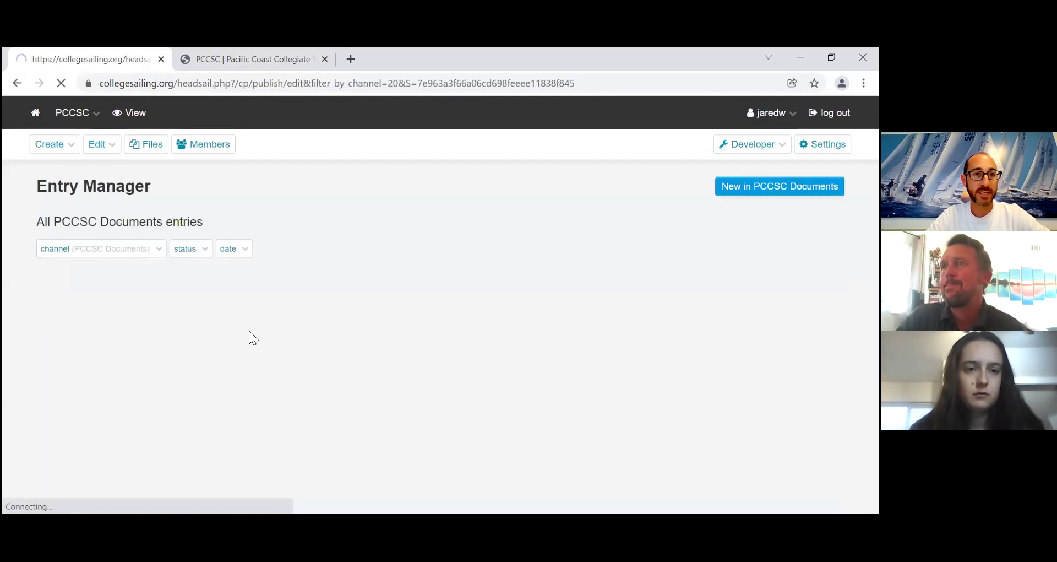
scroll(249, 331, down, 2)
click(116, 414)
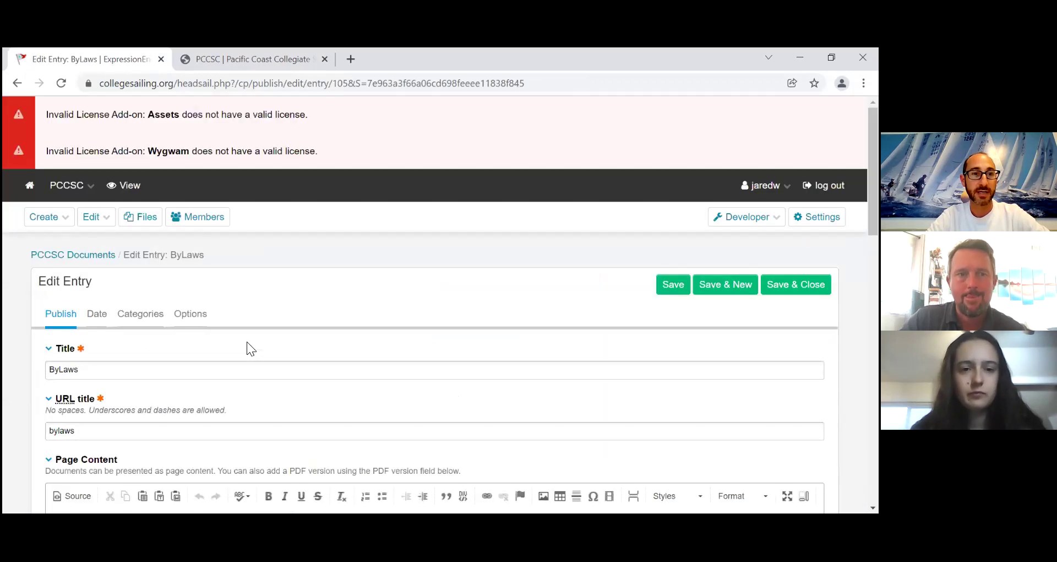
- Examine the ByLaws entry's page content, PDF version, PCCSC Documents table and banner image fields
scroll(248, 348, down, 5)
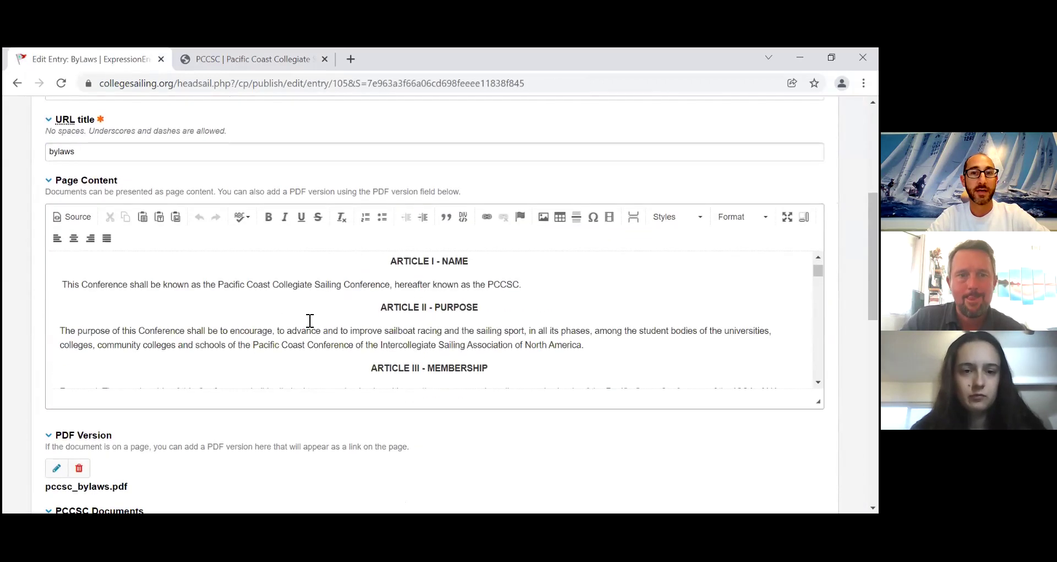
scroll(310, 321, down, 10)
scroll(310, 321, down, 10)
scroll(310, 321, down, 5)
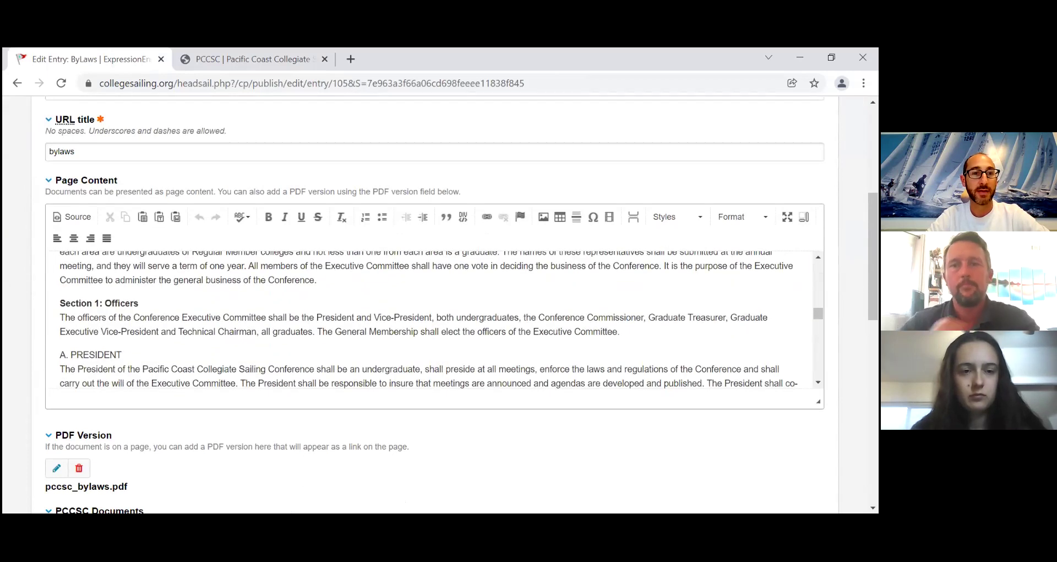
scroll(163, 451, down, 3)
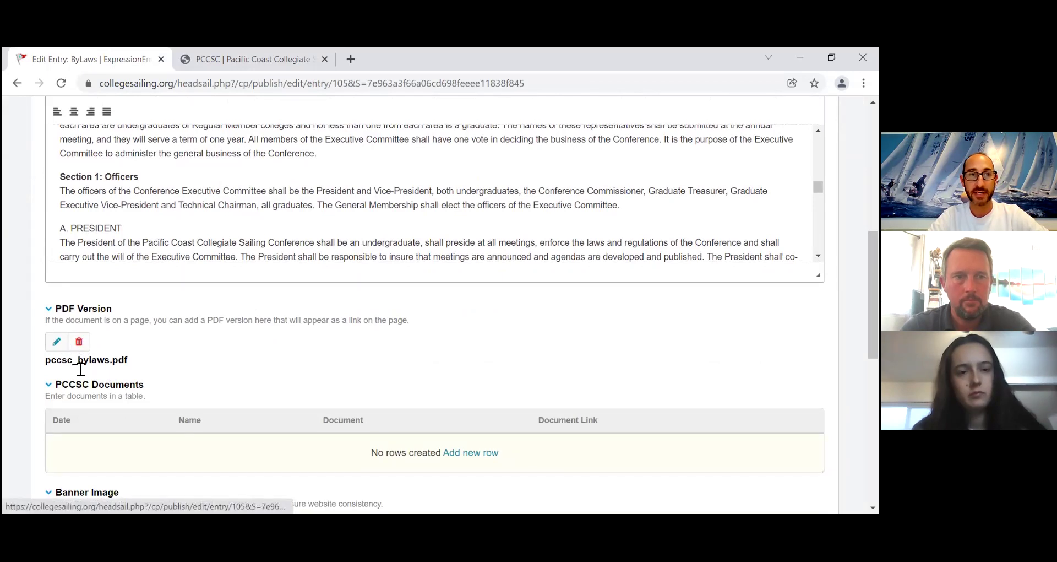
scroll(278, 326, down, 2)
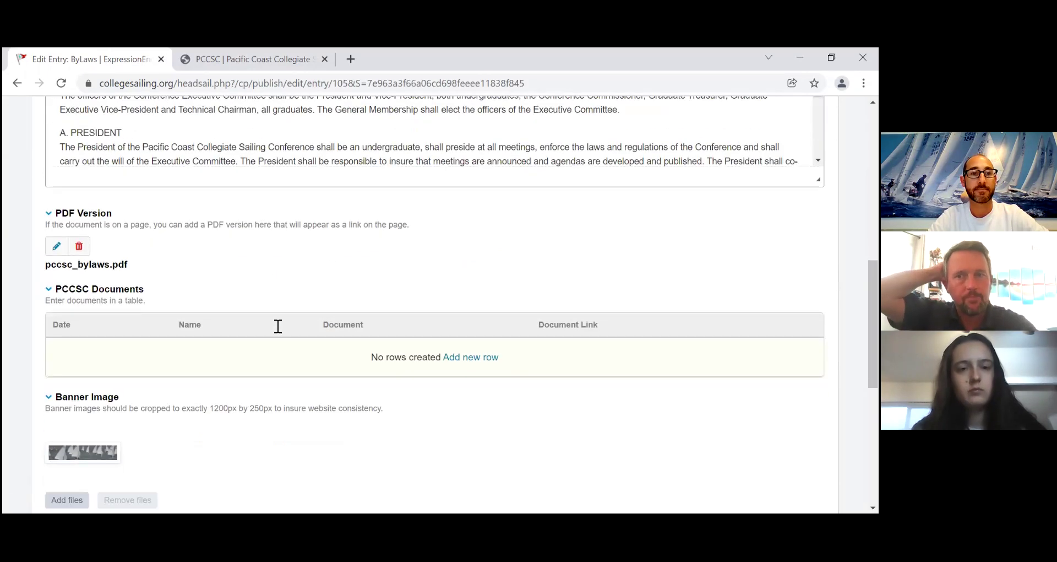
scroll(278, 328, up, 2)
scroll(275, 324, up, 5)
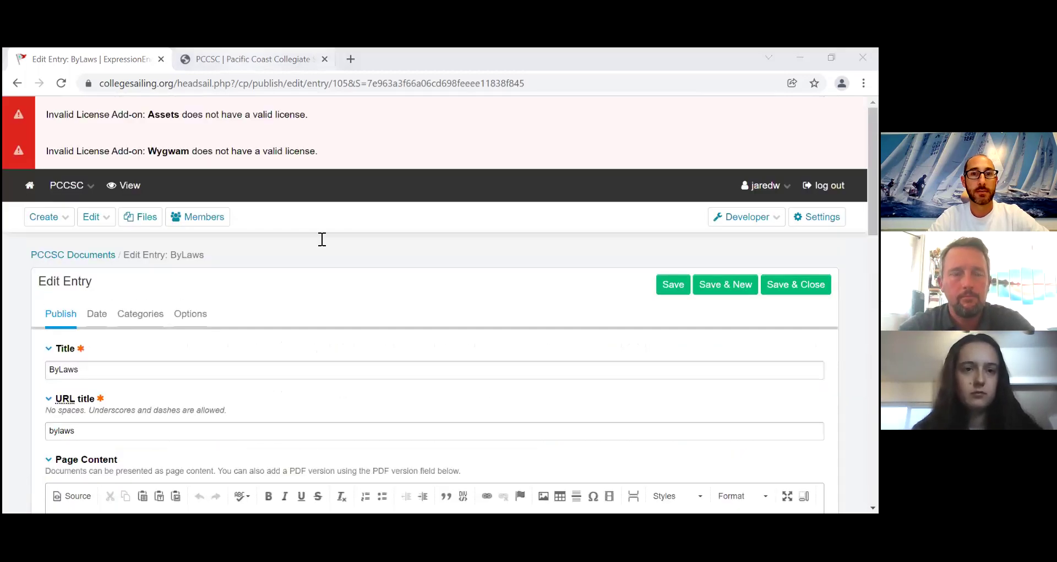
- Switch to the PCCSC website, open the PCCSC Bylaws page and inspect its banner, PDF download link and text
key(ctrl+Tab)
scroll(356, 324, down, 3)
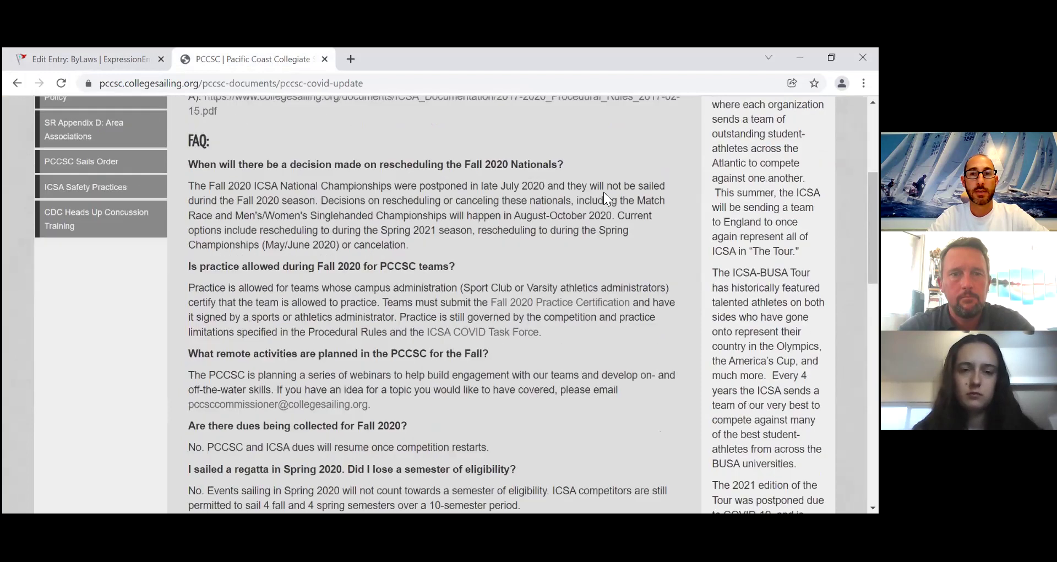
scroll(603, 191, up, 4)
mouse_move(455, 112)
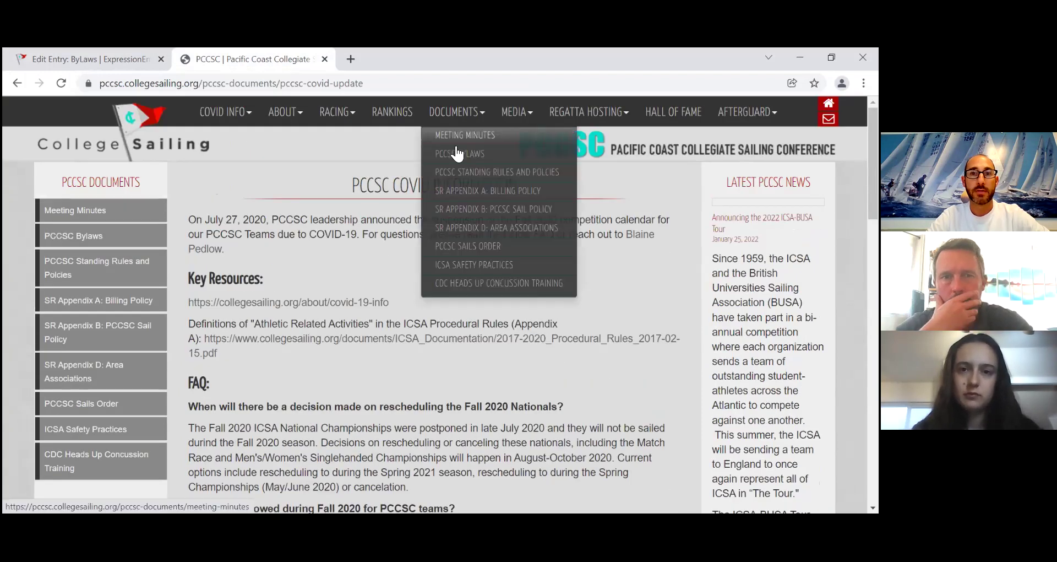
click(457, 156)
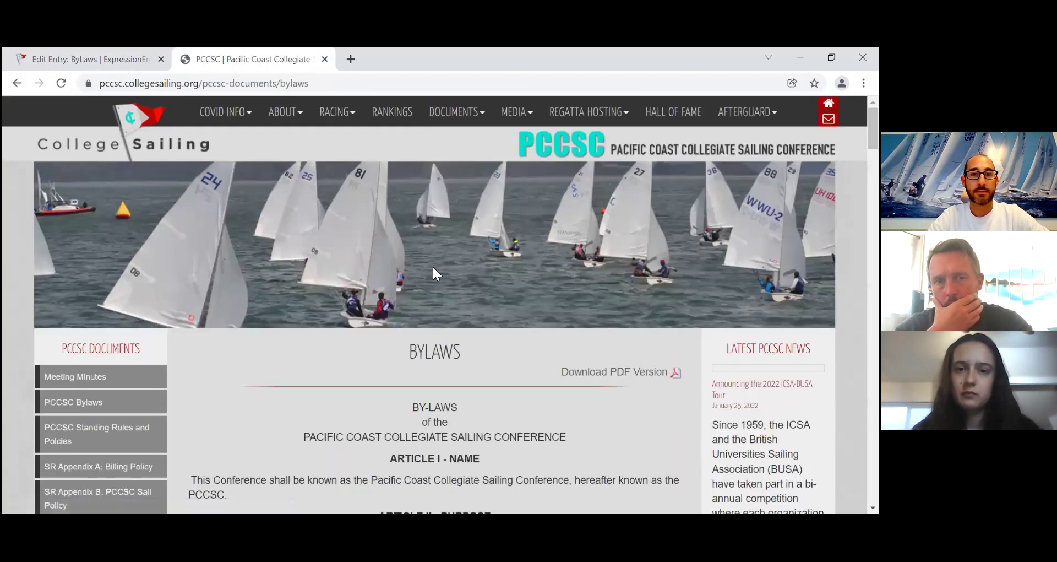
scroll(432, 265, down, 3)
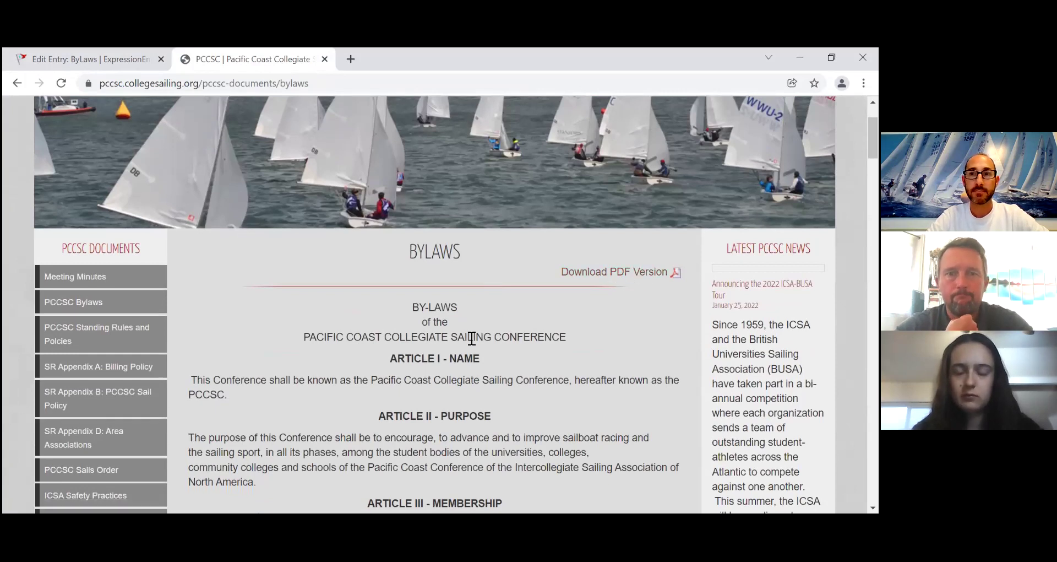
scroll(472, 338, up, 2)
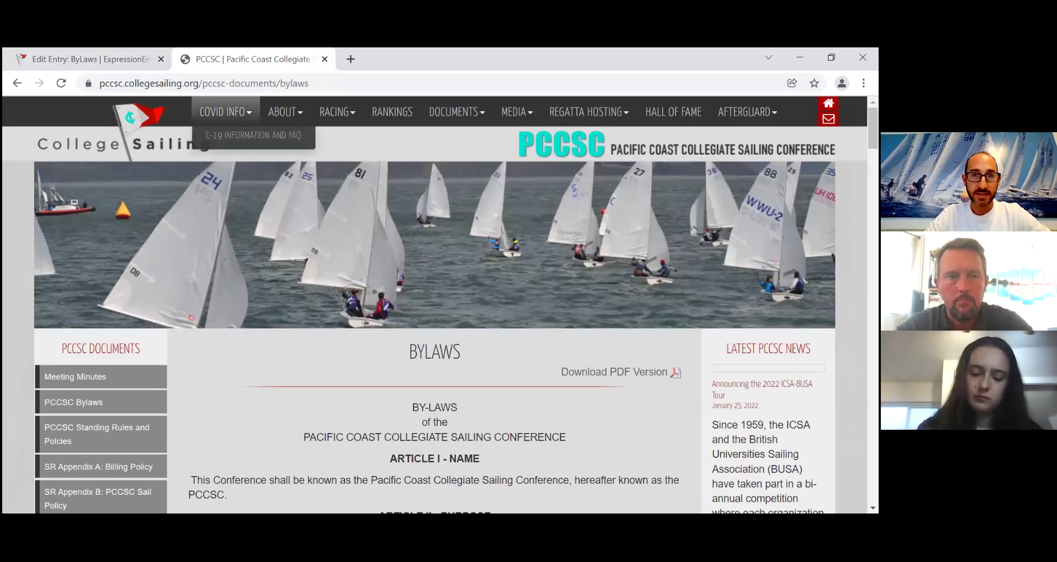
- Open the PCCSC home page and examine its schedule, video highlights, news and teams sections
click(829, 104)
scroll(442, 229, down, 1)
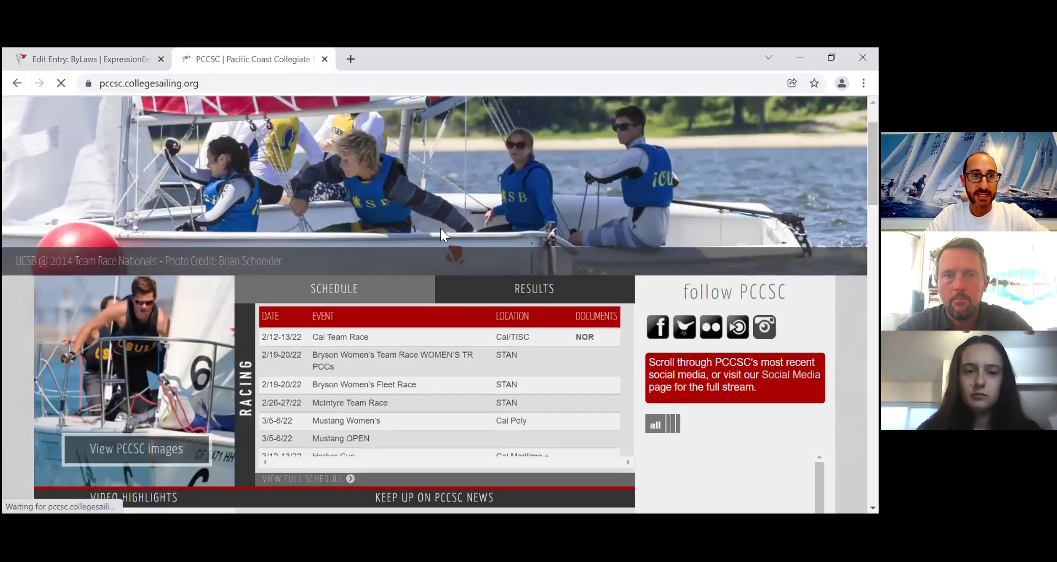
scroll(441, 228, down, 2)
scroll(441, 228, down, 3)
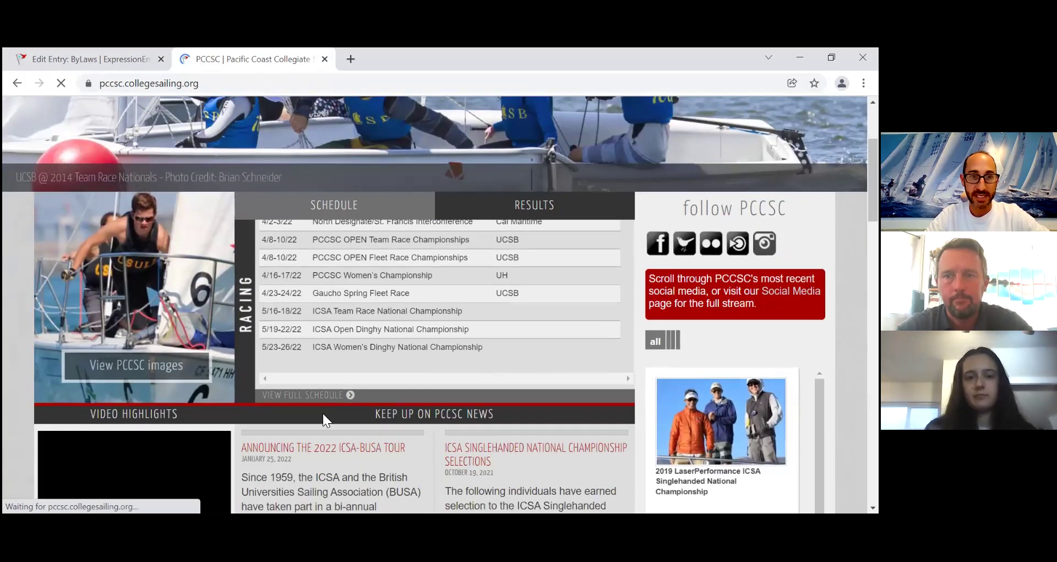
scroll(324, 416, down, 6)
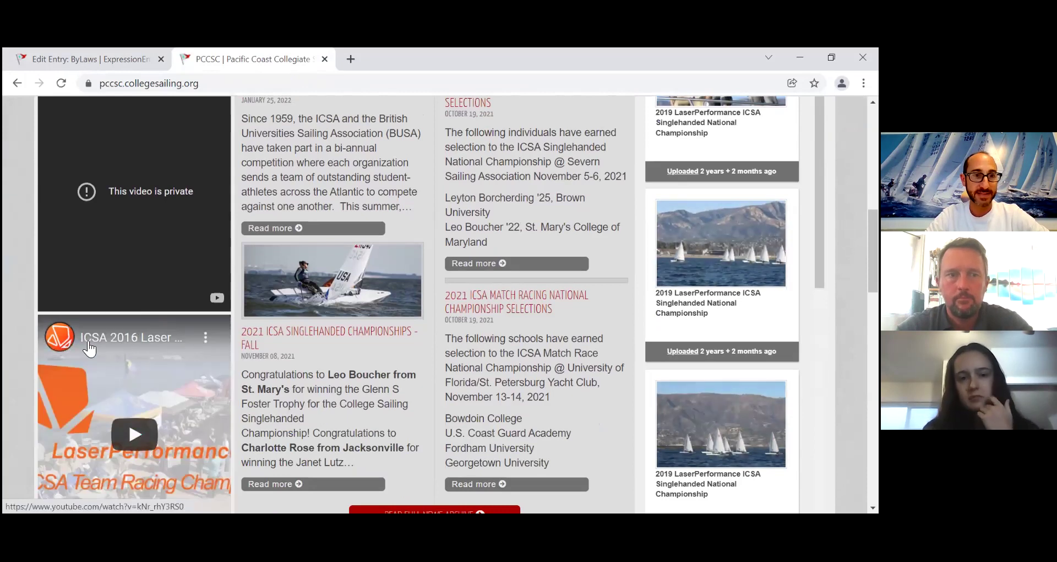
scroll(65, 352, down, 2)
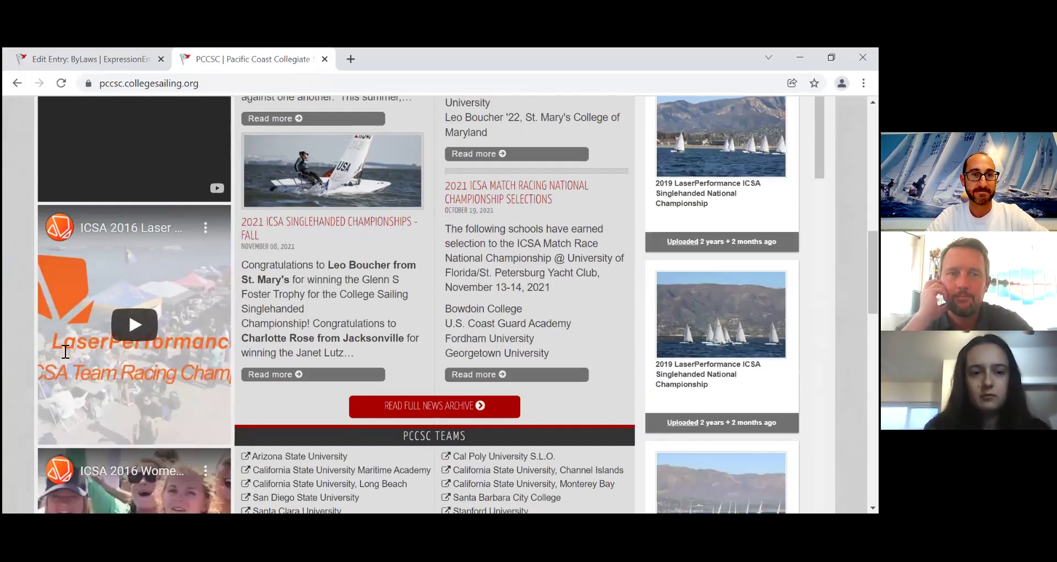
scroll(65, 351, down, 4)
scroll(447, 349, down, 4)
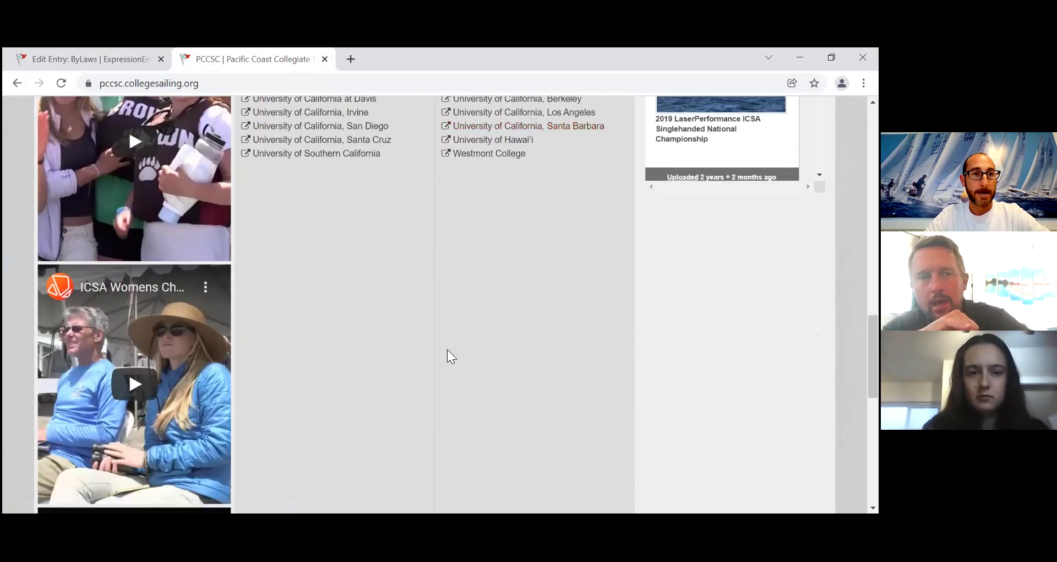
scroll(447, 349, up, 10)
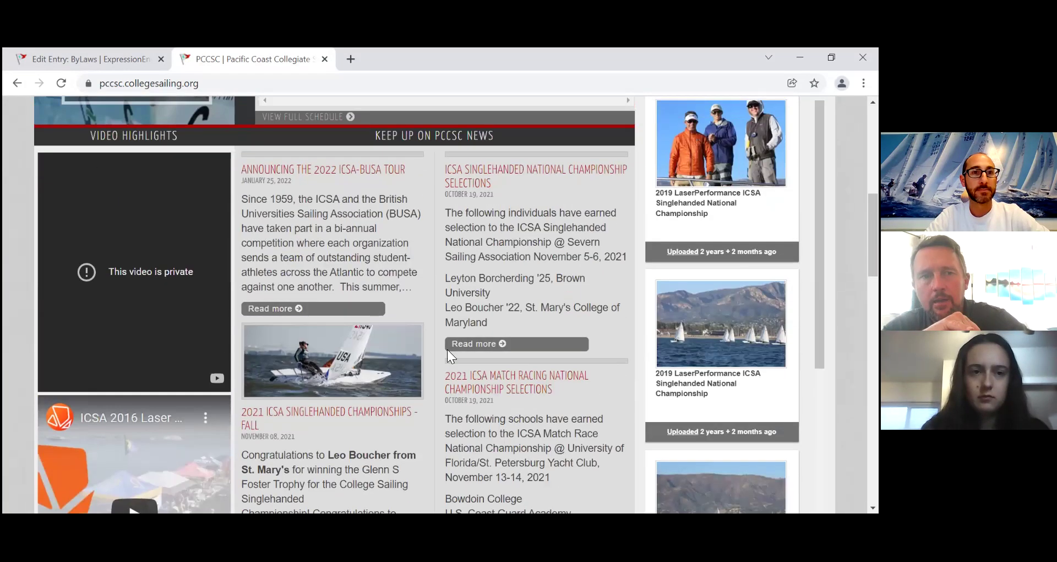
- Switch back to ExpressionEngine, list the Videos channel entries and open the Home Videos entry for editing
click(94, 49)
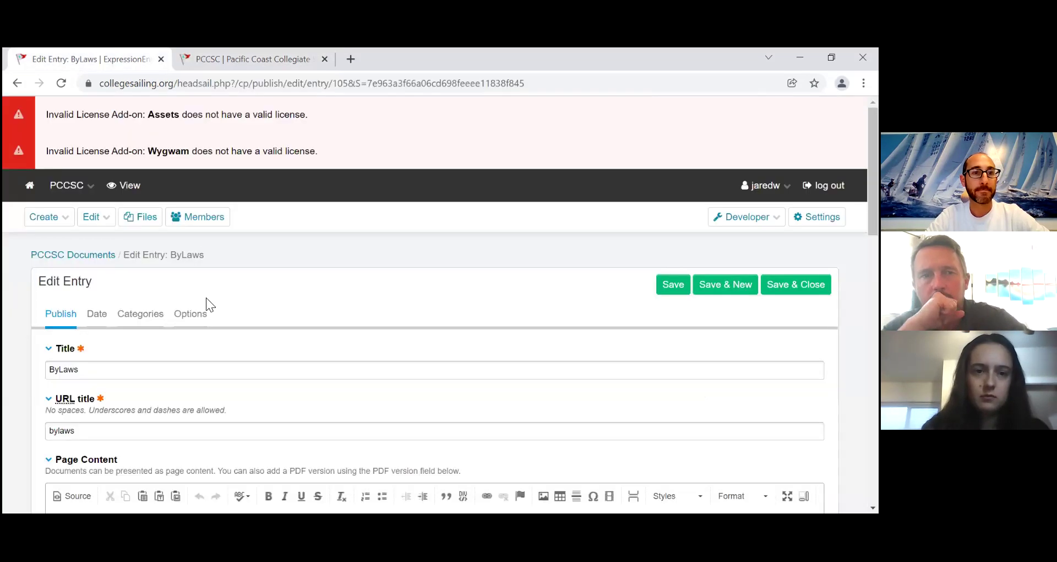
click(93, 217)
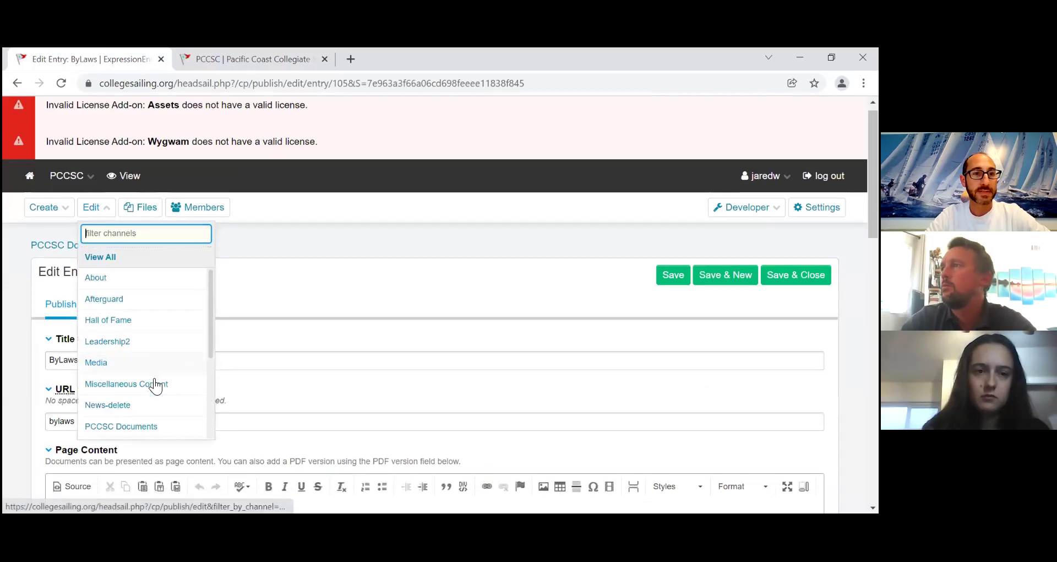
scroll(156, 385, down, 3)
scroll(188, 228, down, 3)
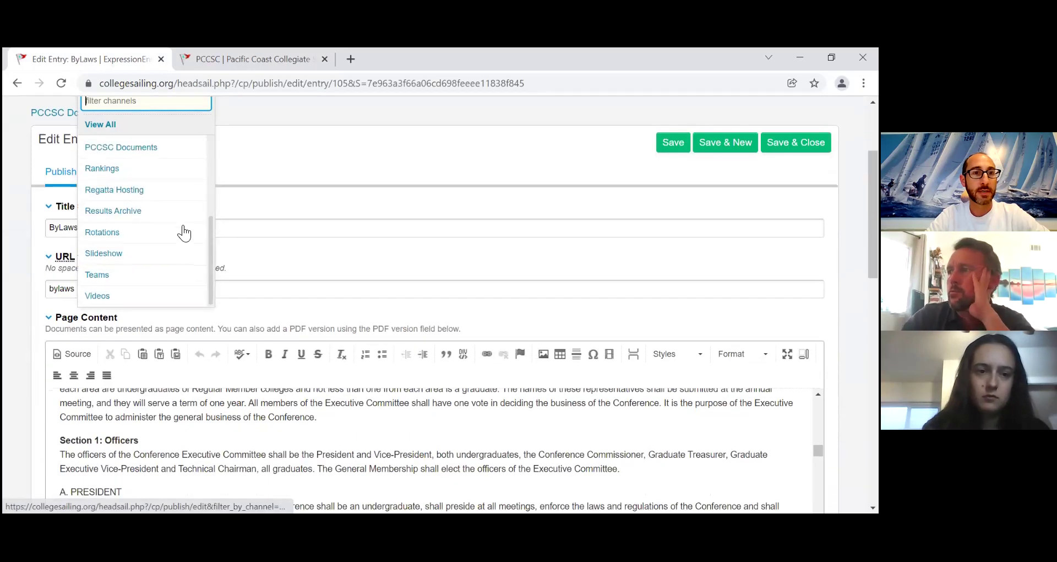
click(99, 296)
click(133, 307)
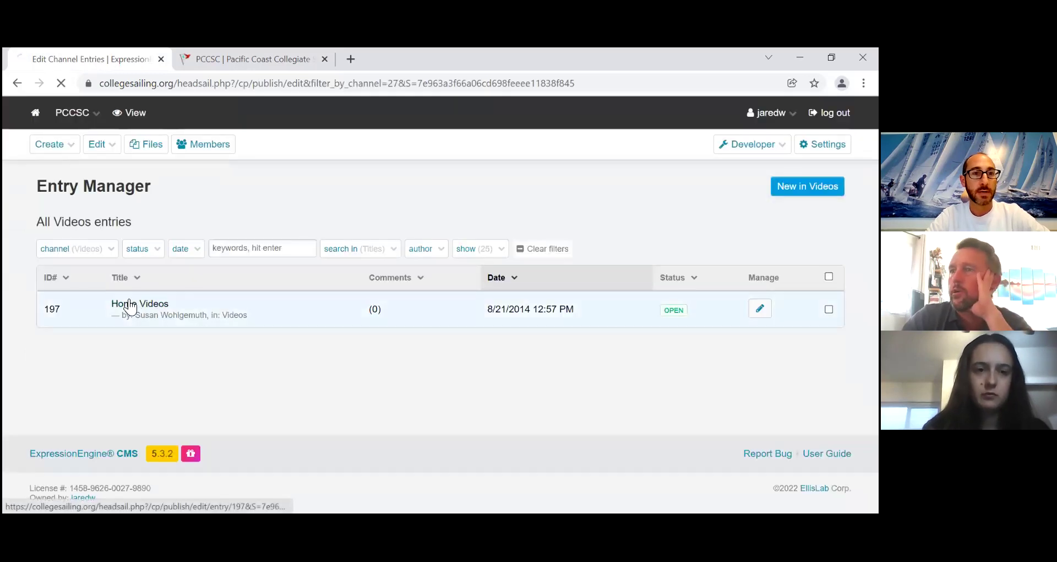
- Start submitting a sample YouTube video URL, cancel it, and move the 2016 Hawai'i Coed Sailing video above ICSA Womens Champs Livestream 1
scroll(313, 243, down, 9)
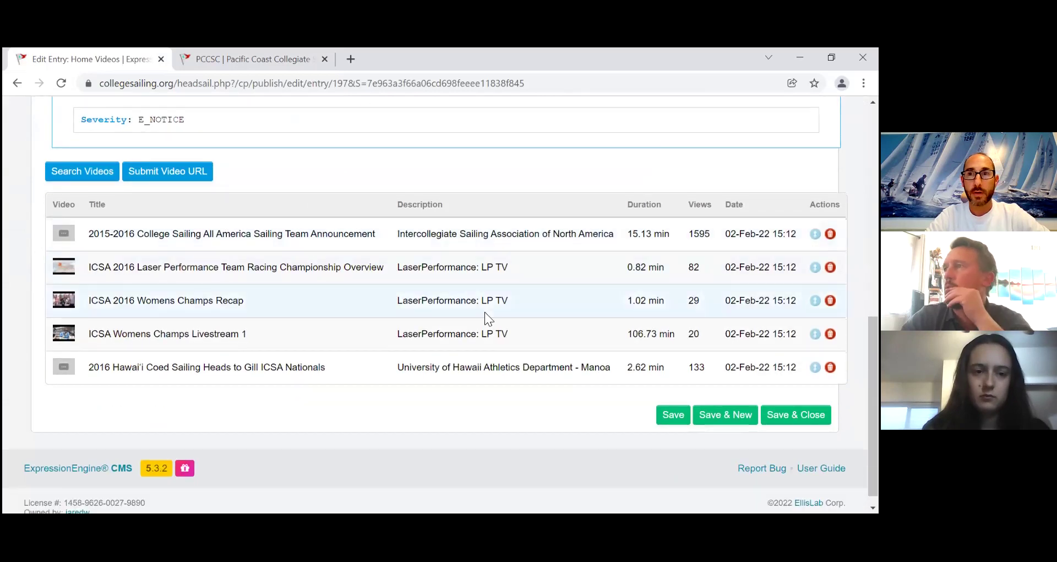
scroll(484, 312, up, 1)
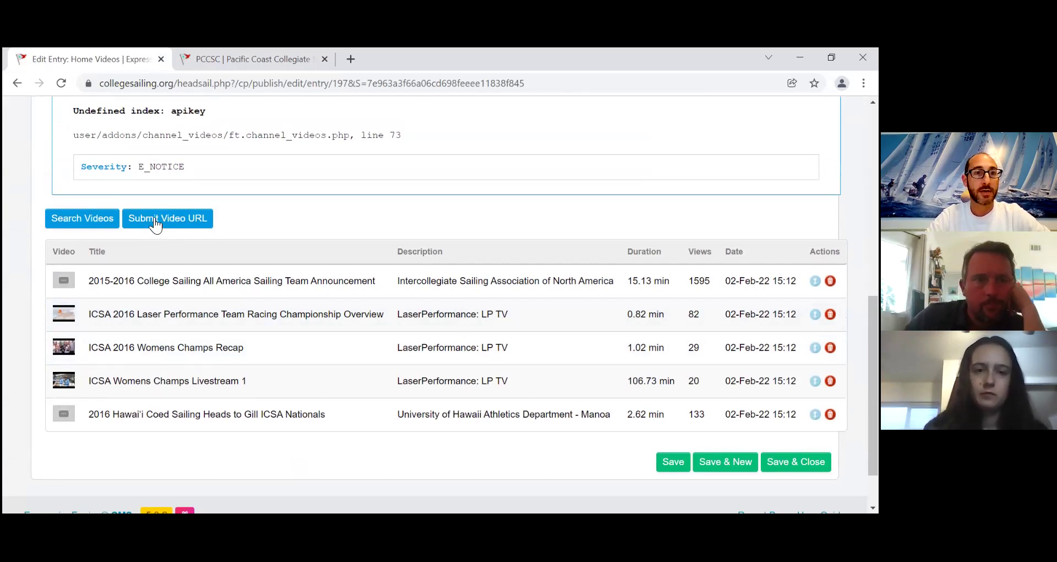
click(156, 225)
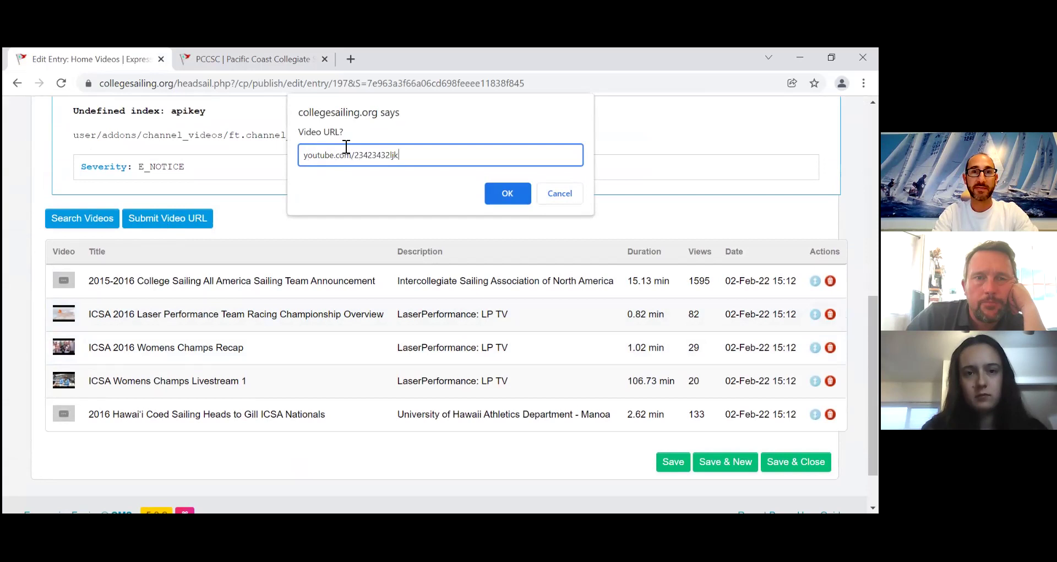
click(578, 194)
drag(64, 414, 64, 381)
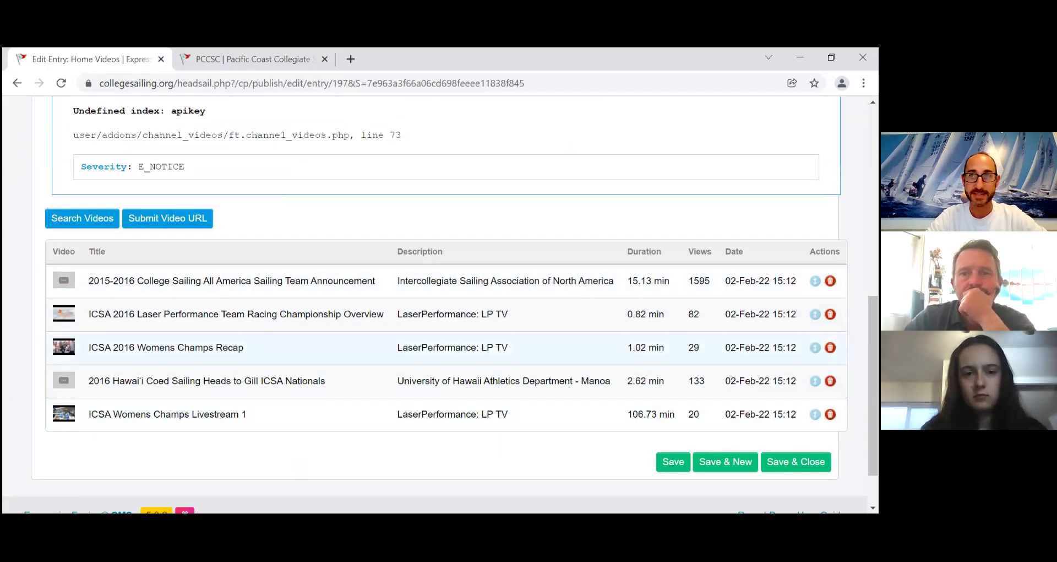
- Examine the Home Videos entry's title fields, video search and reordering instructions, and video list
scroll(595, 322, up, 5)
scroll(595, 321, up, 2)
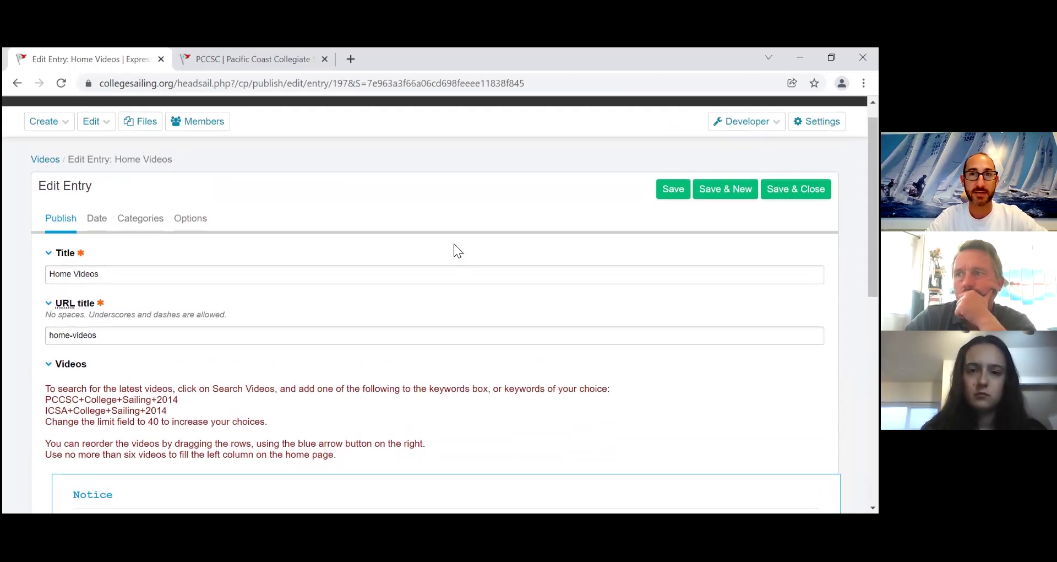
scroll(454, 244, up, 1)
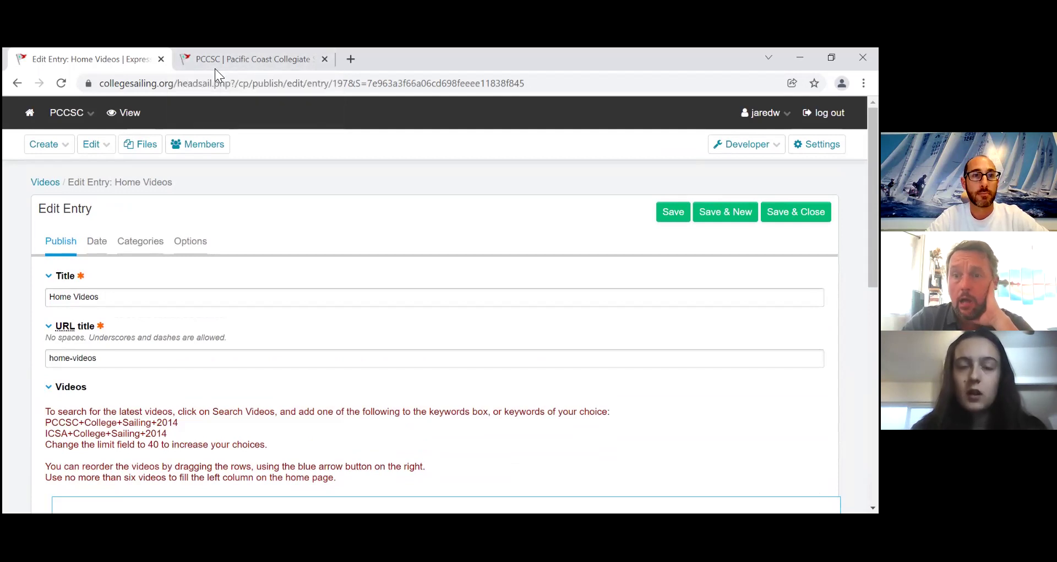
scroll(129, 255, down, 9)
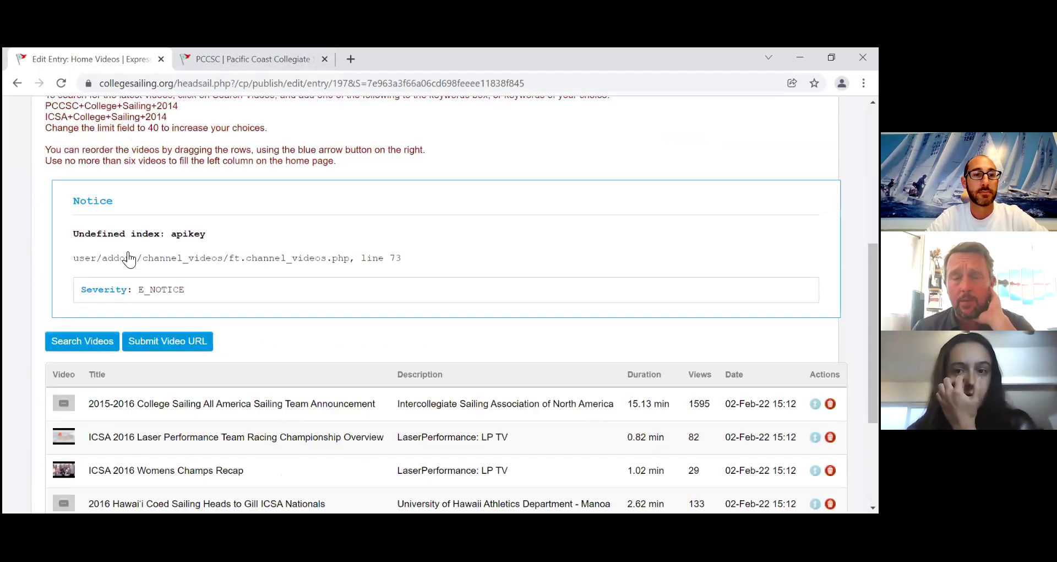
scroll(130, 257, up, 10)
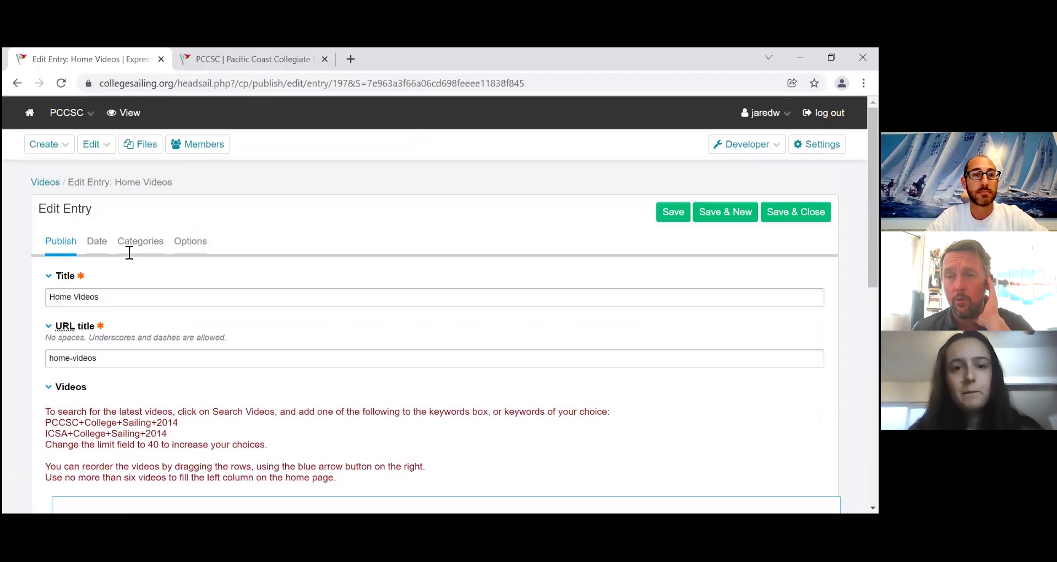
- Switch to the PCCSC website and look through its Afterguard, Documents and Media navigation submenus
click(209, 69)
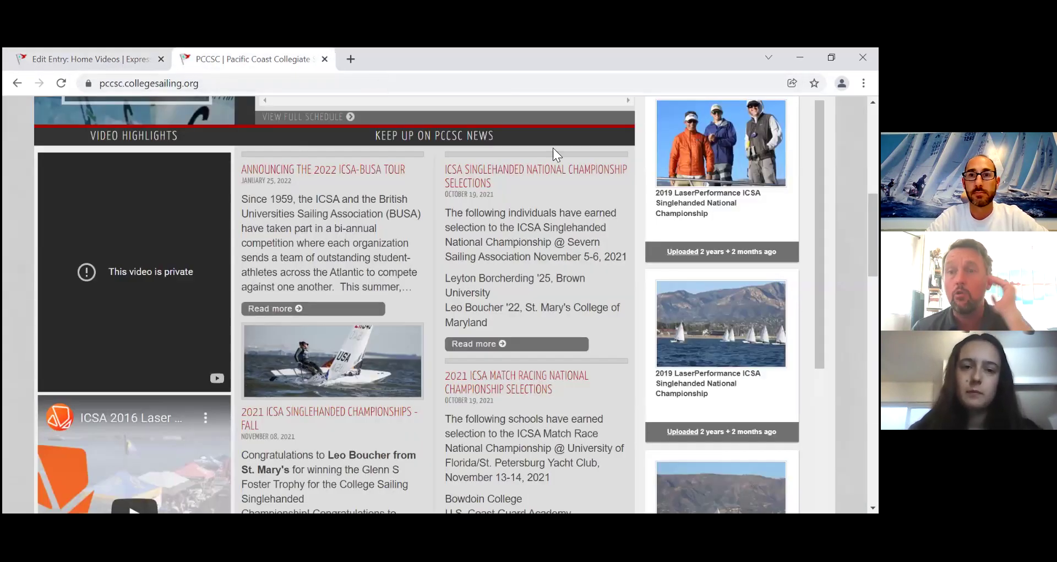
scroll(631, 212, up, 8)
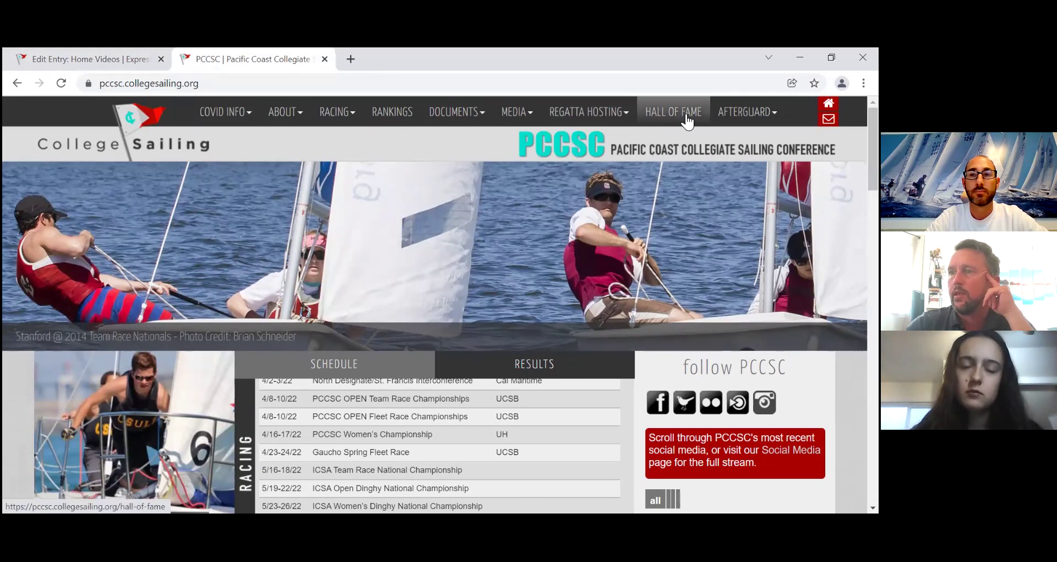
mouse_move(747, 112)
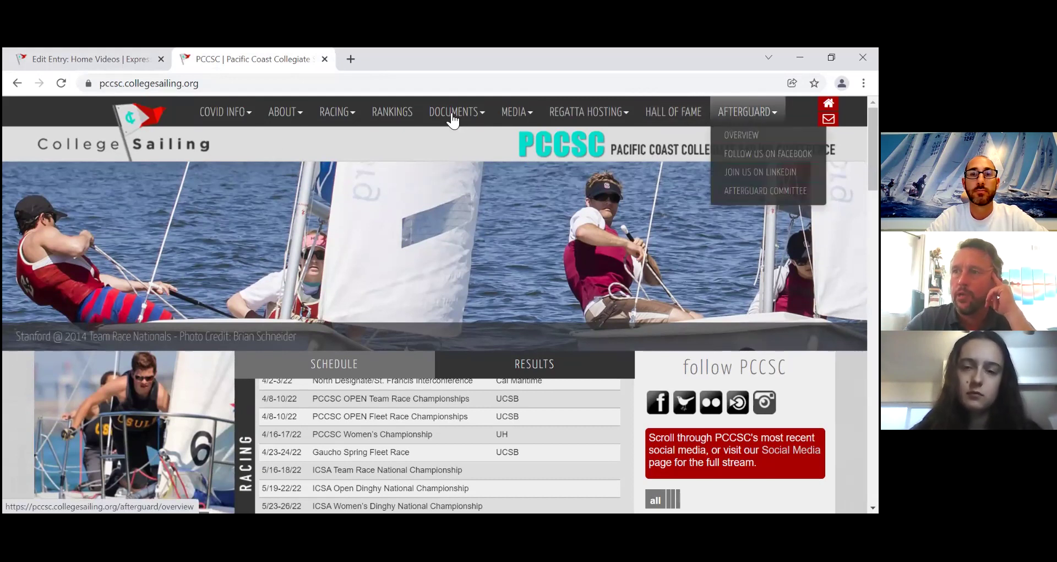
mouse_move(456, 120)
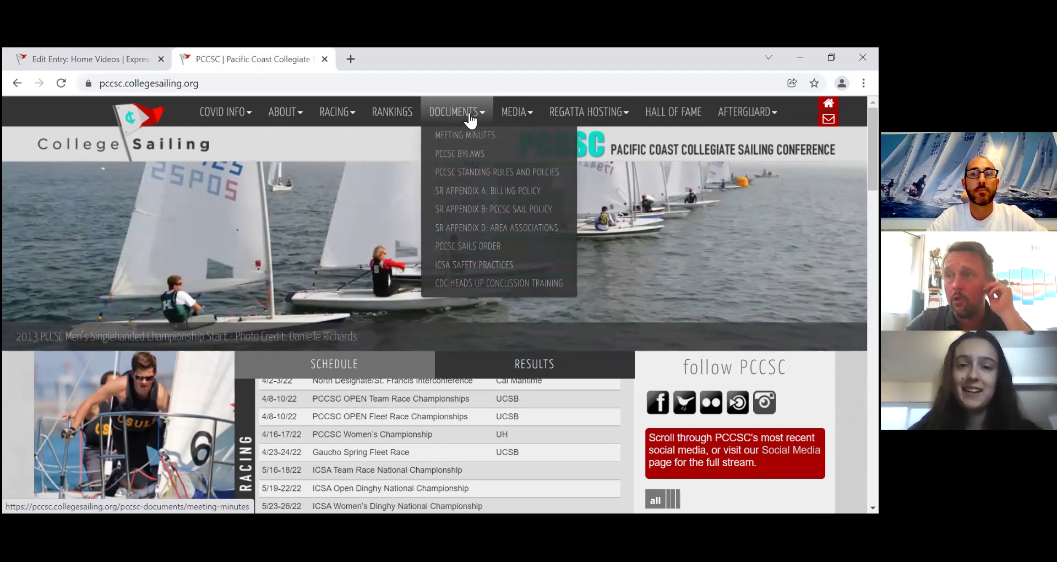
mouse_move(530, 141)
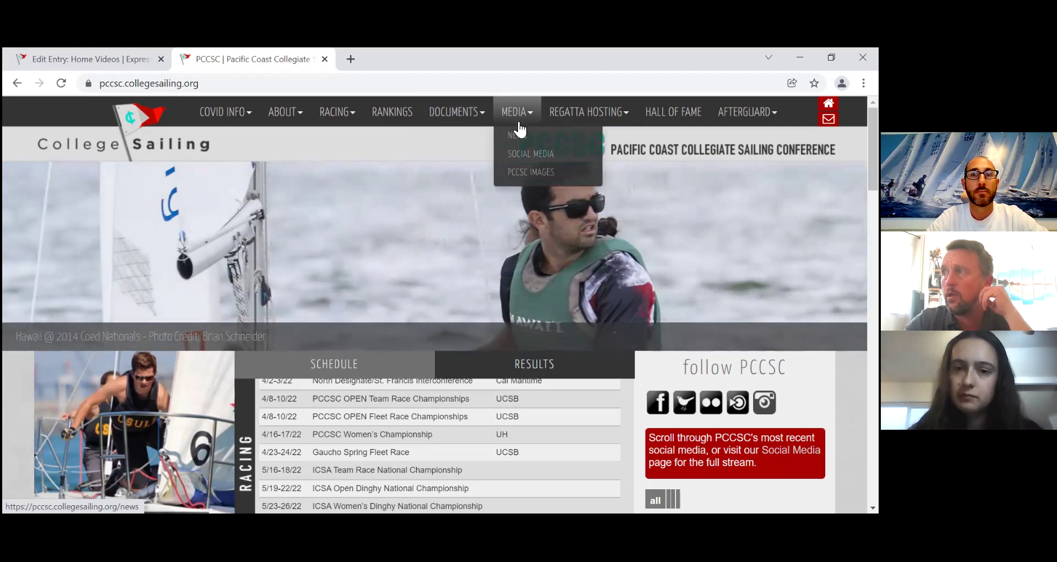
- Open the PCCSC News page and inspect its posts and news archive
click(517, 139)
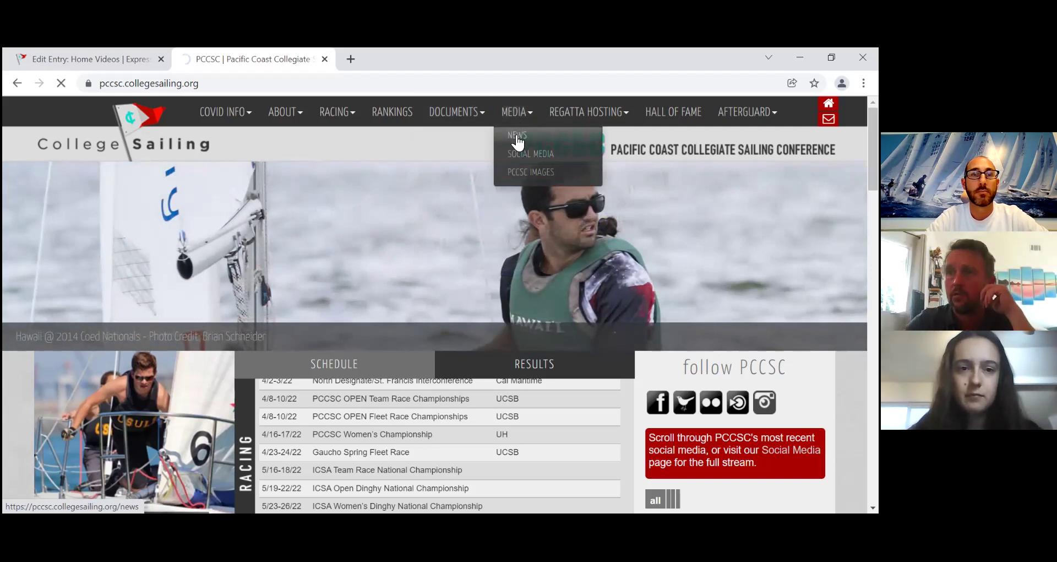
scroll(392, 204, down, 2)
scroll(392, 203, down, 5)
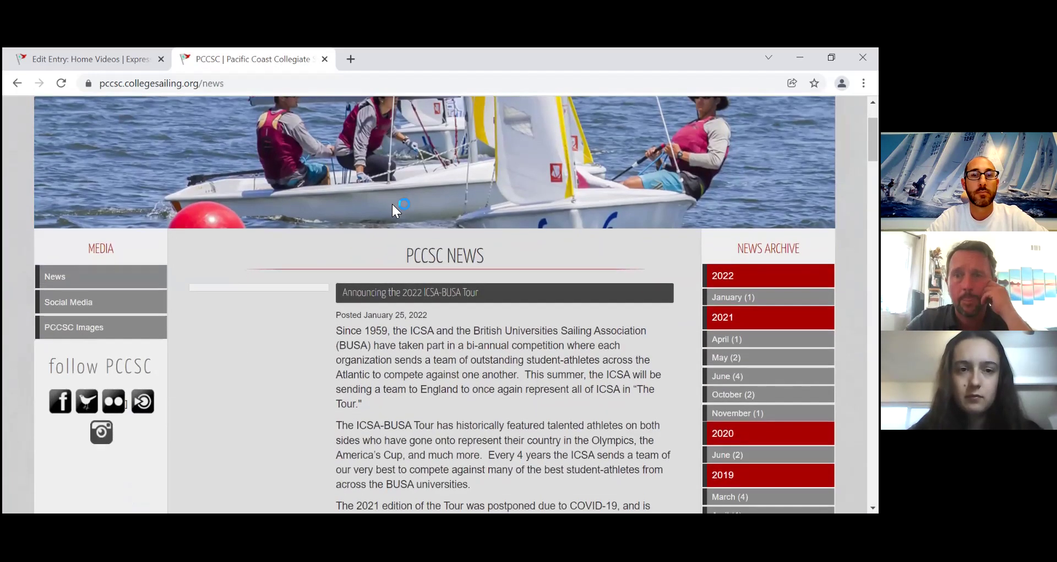
scroll(392, 202, down, 7)
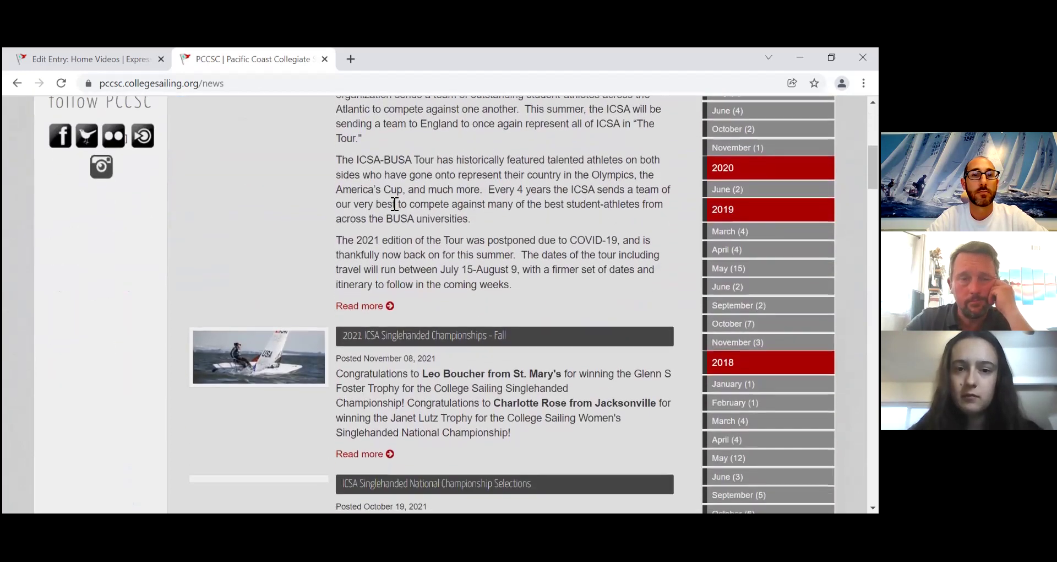
scroll(392, 203, up, 11)
scroll(392, 206, up, 2)
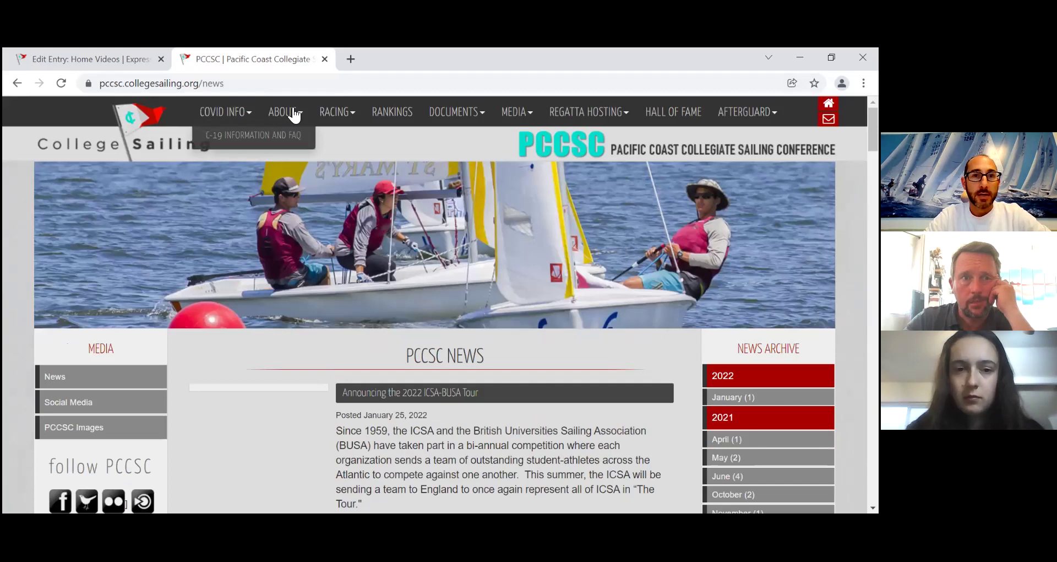
- Look at the About submenu, return to the PCCSC home page and inspect its slideshow and schedule
mouse_move(293, 114)
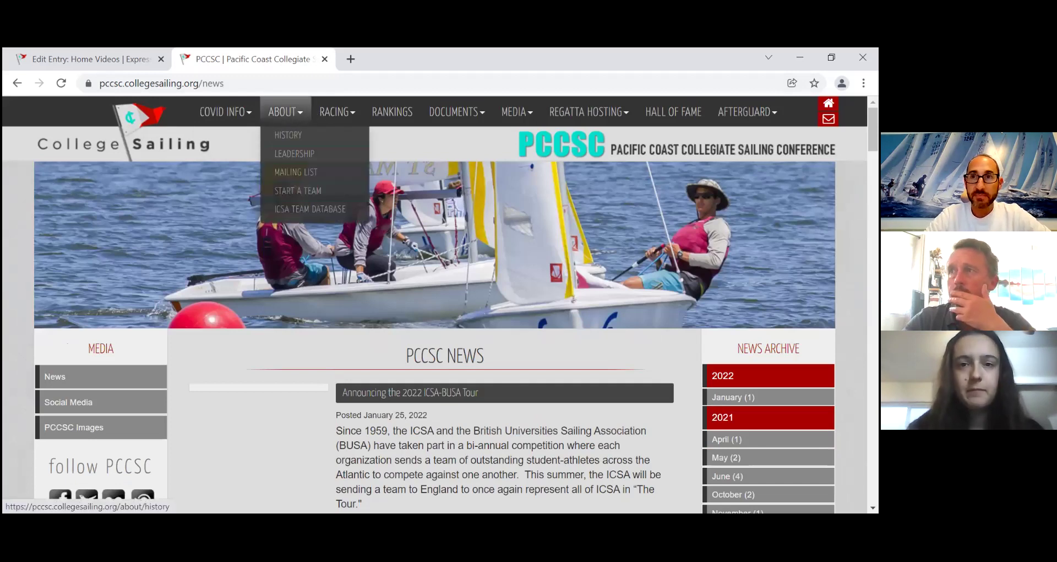
click(149, 132)
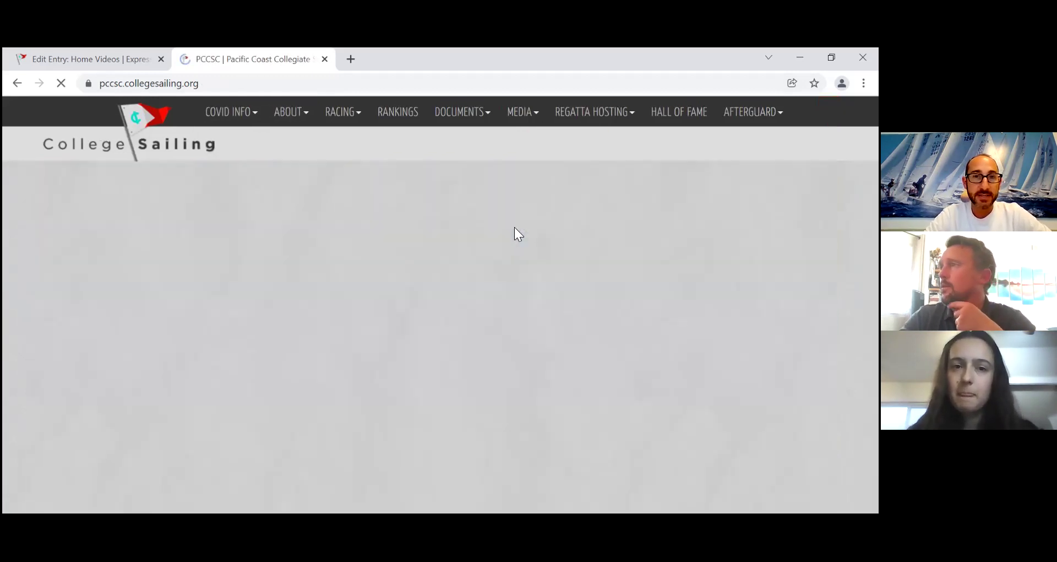
scroll(515, 234, down, 1)
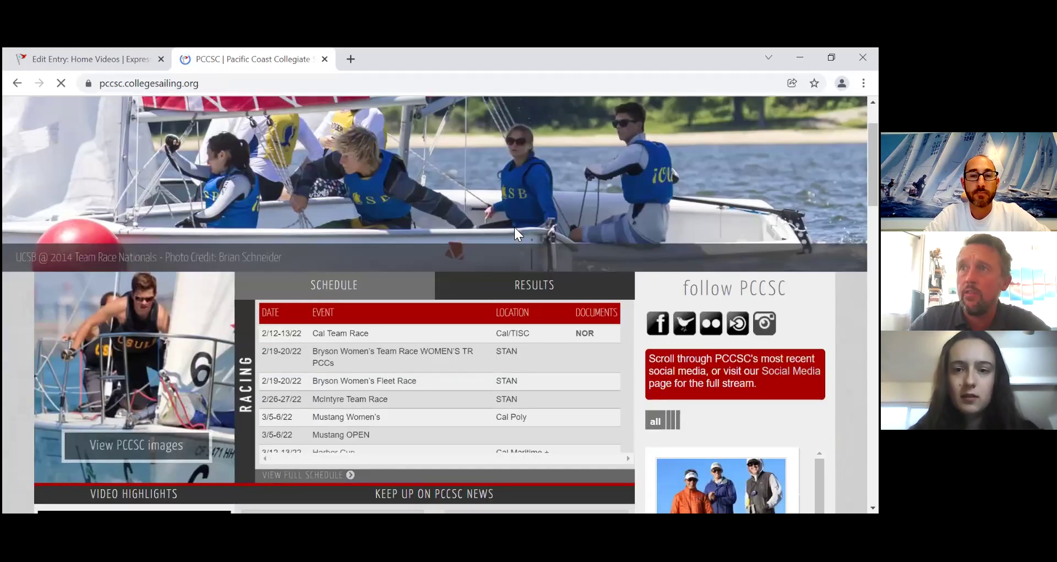
scroll(515, 227, up, 1)
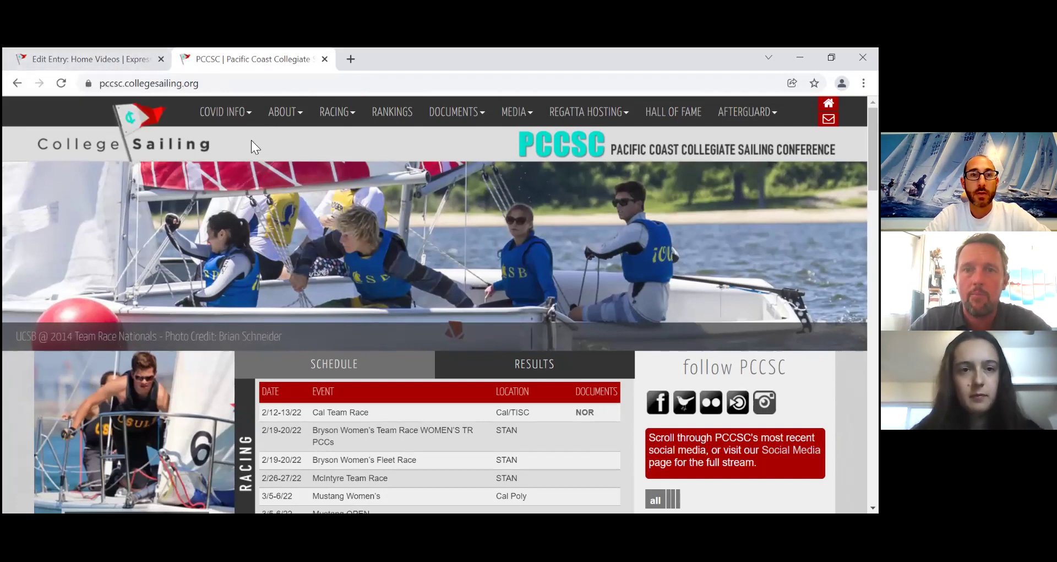
- Return to ExpressionEngine, list the Slideshow channel entries, glance at the website's home page slideshow, and open the Home Page Slideshow entry
click(104, 51)
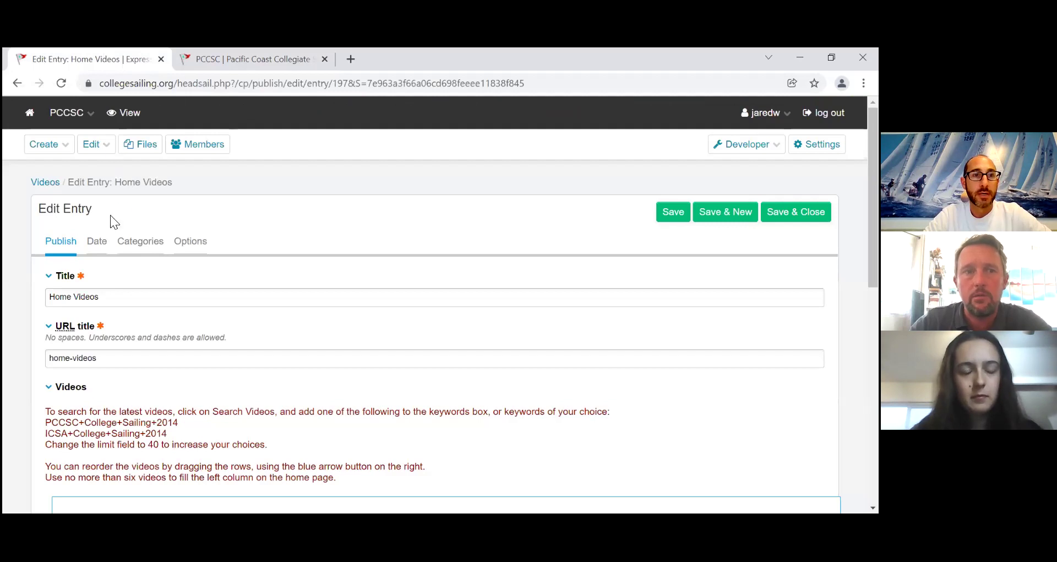
click(95, 145)
scroll(110, 308, down, 1)
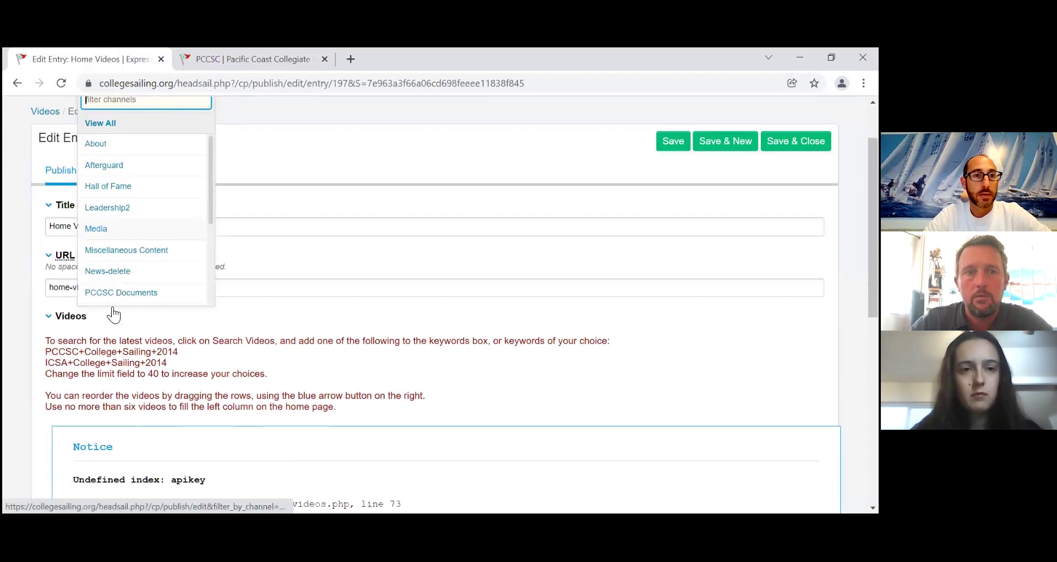
scroll(151, 184, up, 1)
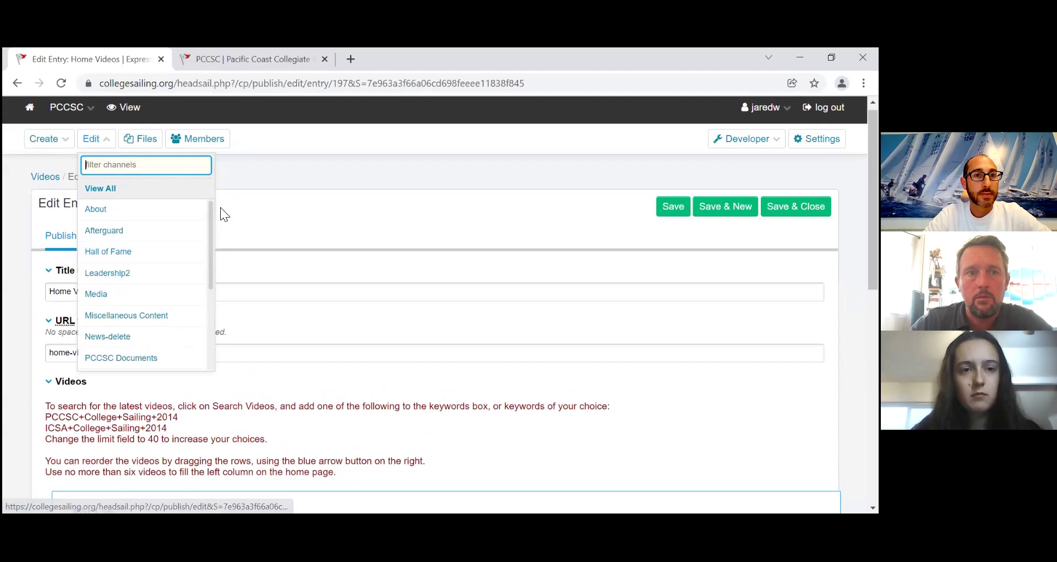
drag(209, 209, 206, 297)
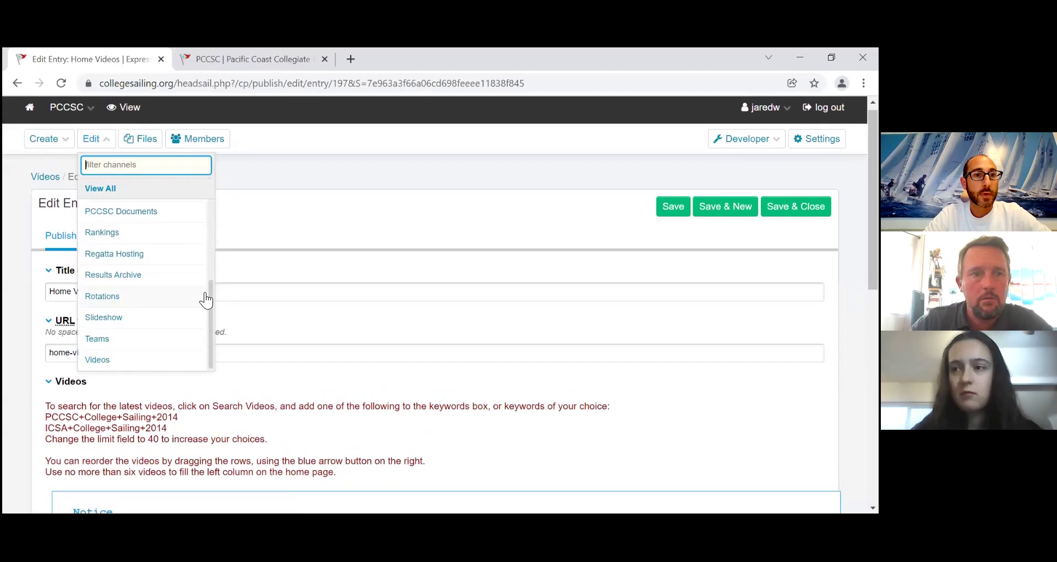
click(207, 317)
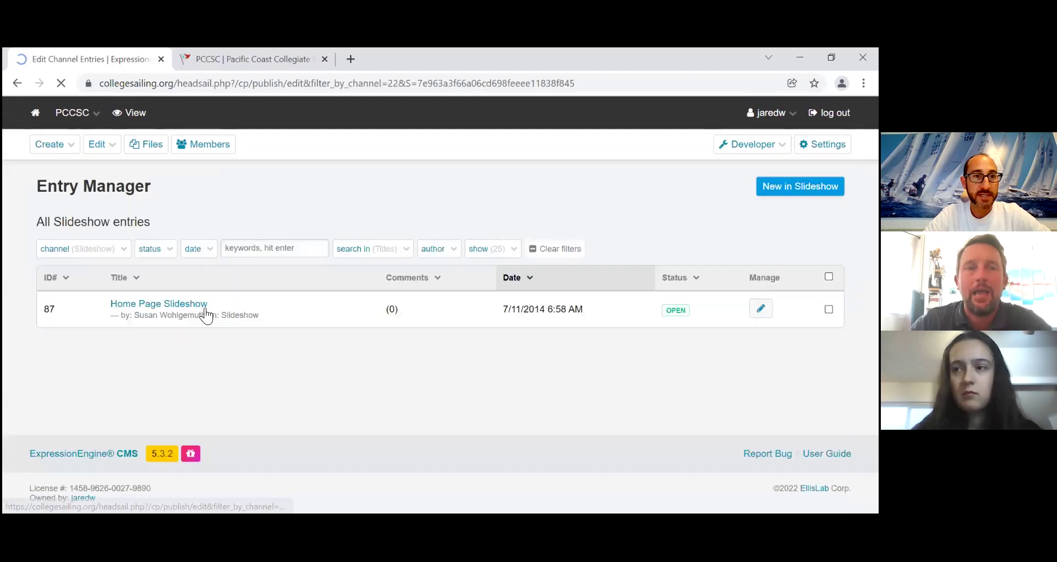
key(ctrl+Tab)
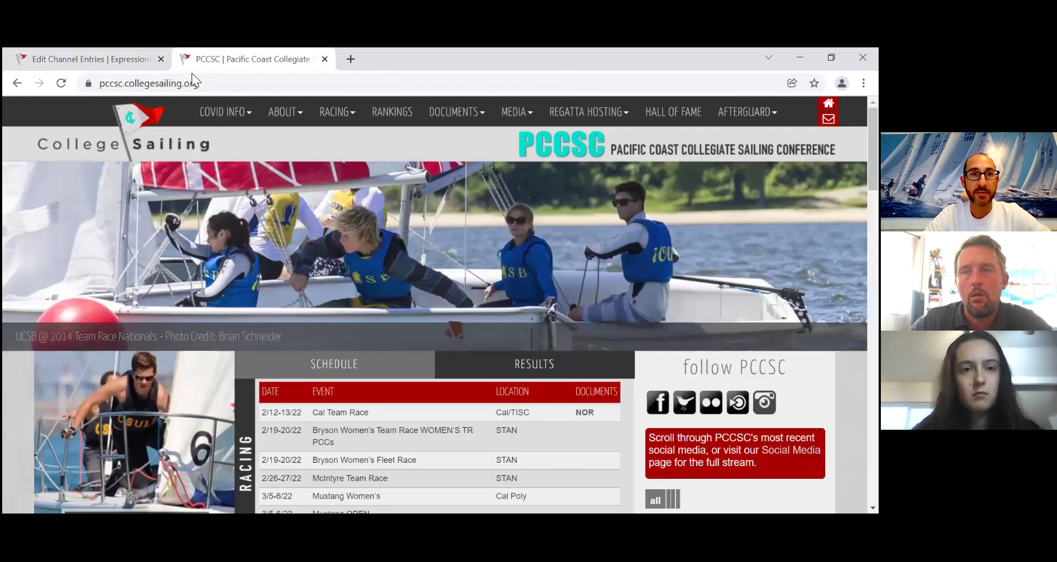
click(109, 56)
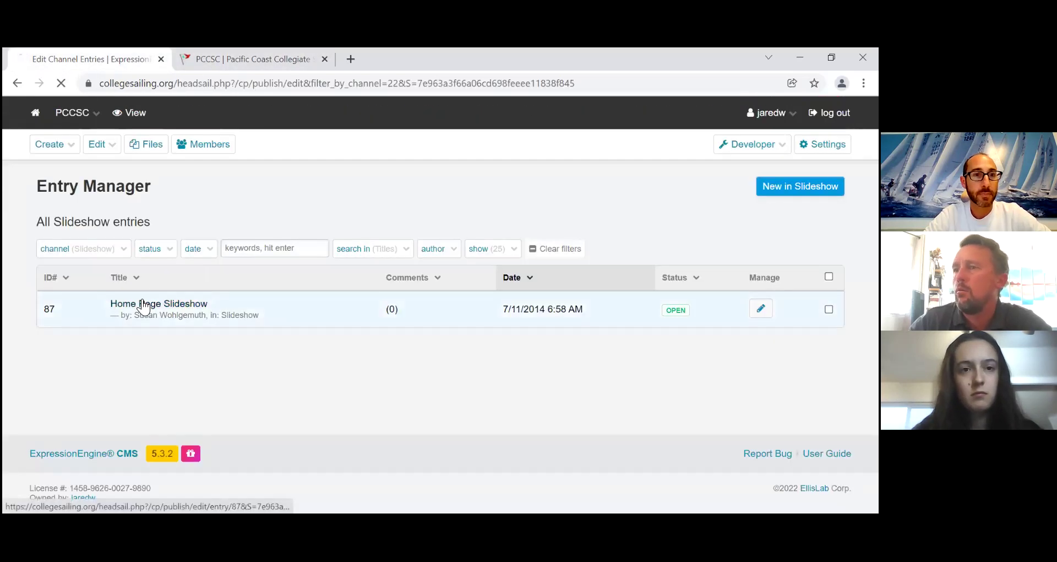
click(143, 303)
- Examine the Home Page Slideshow entry's slider rows with their images, captions and links
scroll(263, 250, down, 4)
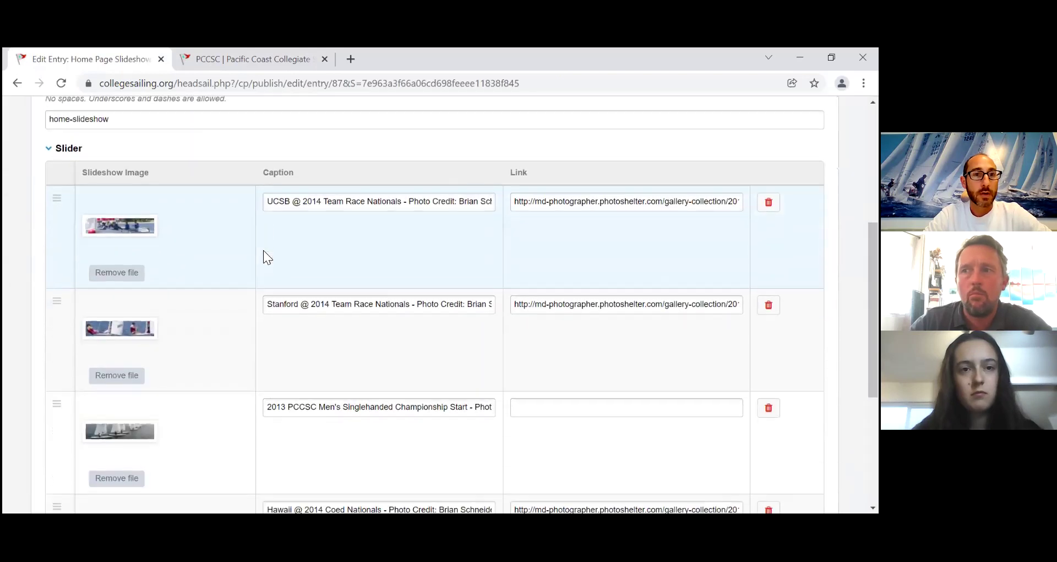
scroll(263, 250, up, 2)
scroll(263, 250, down, 6)
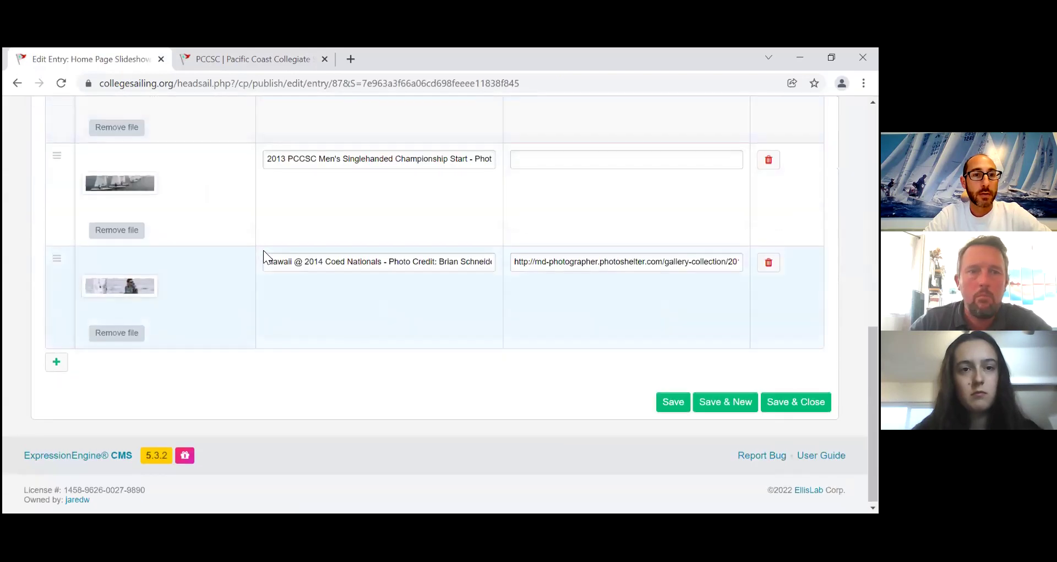
scroll(264, 250, up, 8)
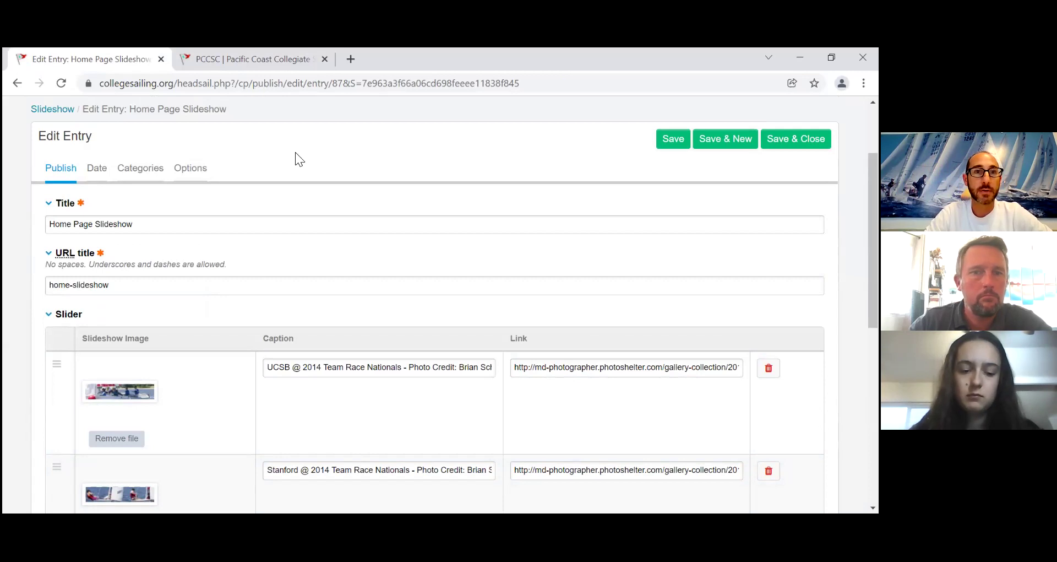
- Follow the link of the UCSB slide in the PCCSC website's home page slideshow and go back to the home page
key(ctrl+Tab)
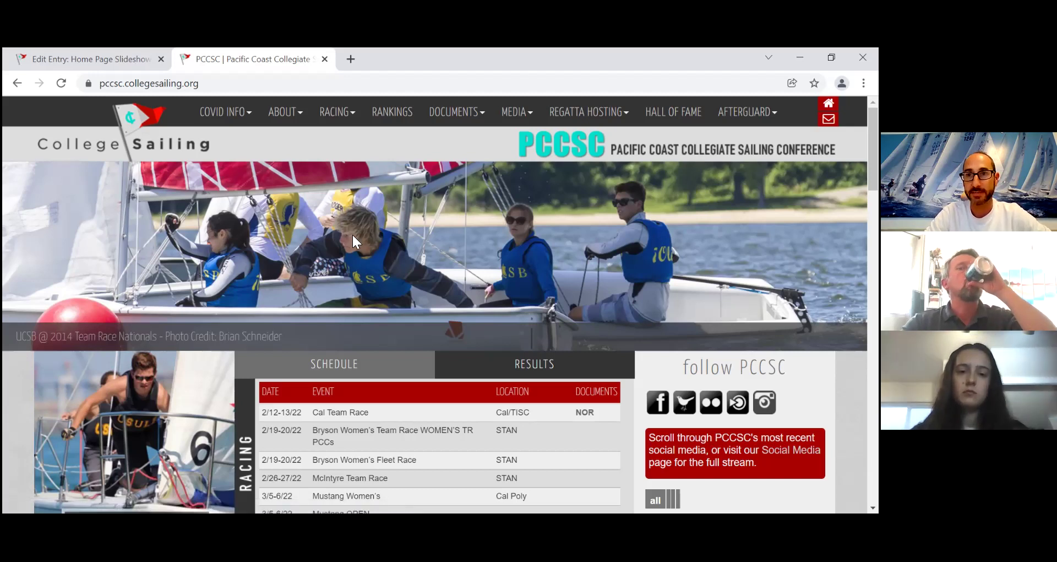
click(116, 341)
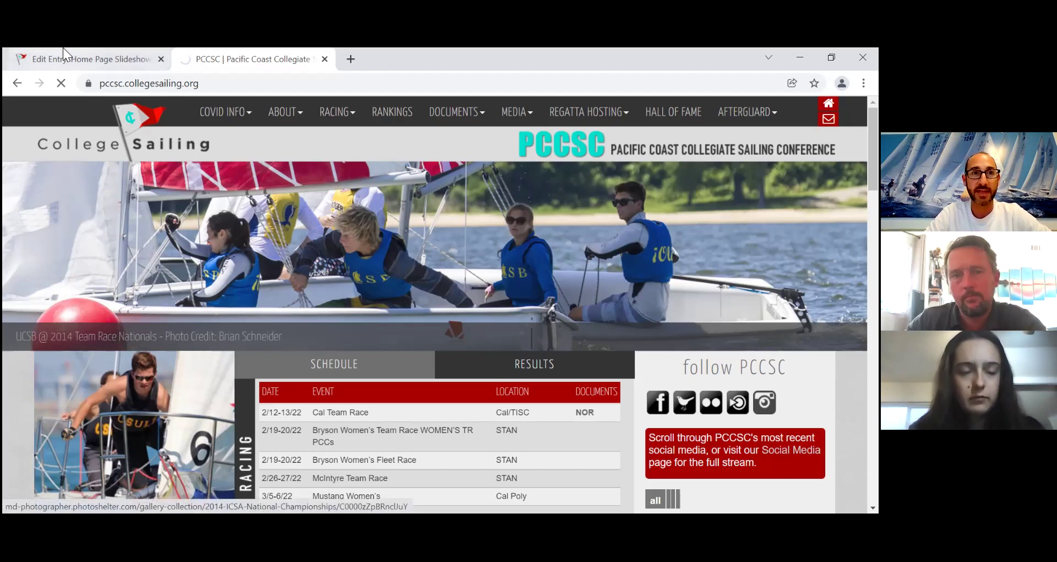
click(19, 82)
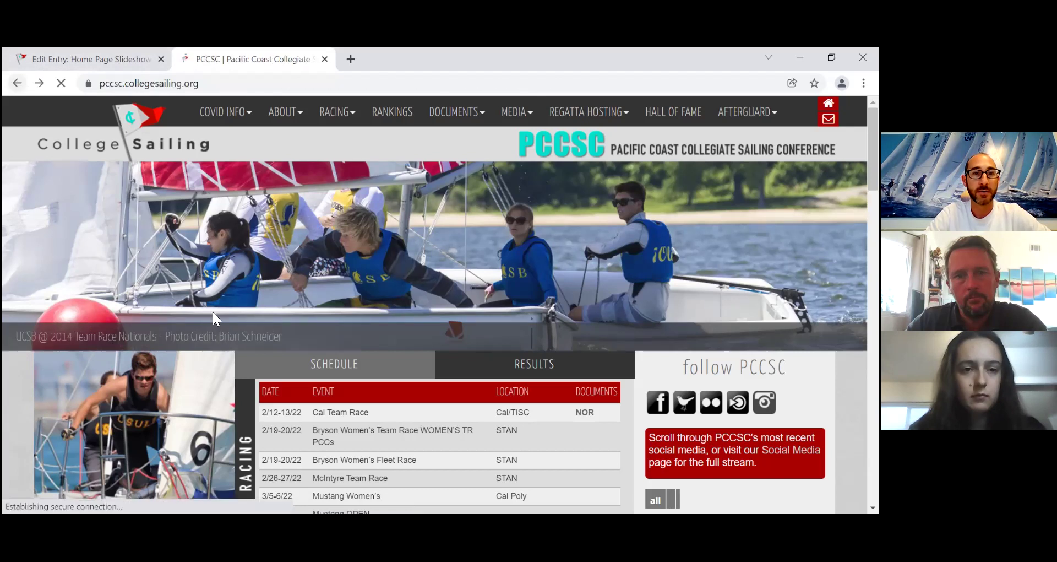
- Return to the Home Page Slideshow entry in ExpressionEngine and review the images, captions and links of its slider rows
click(119, 61)
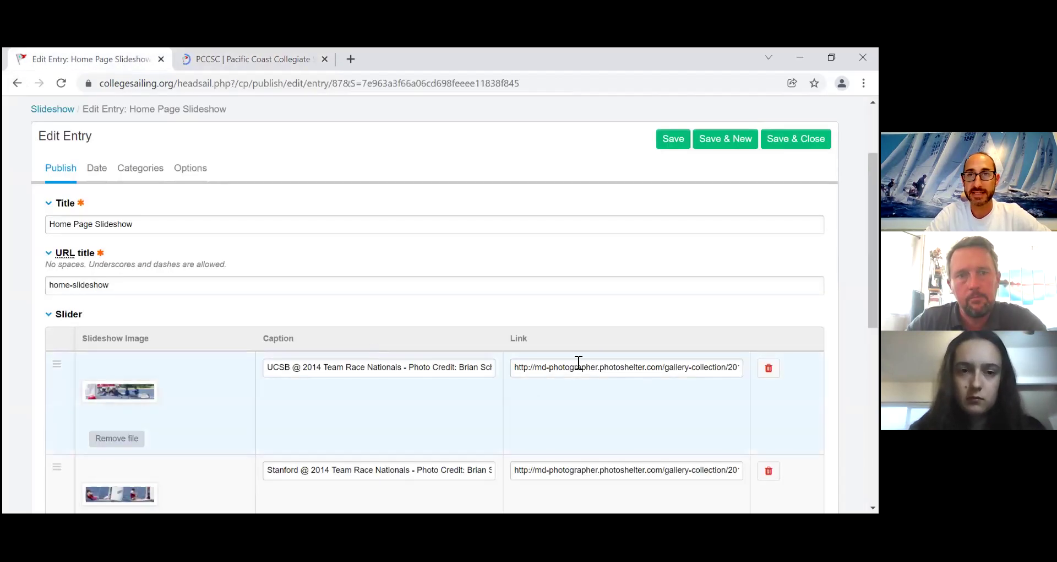
scroll(396, 309, down, 5)
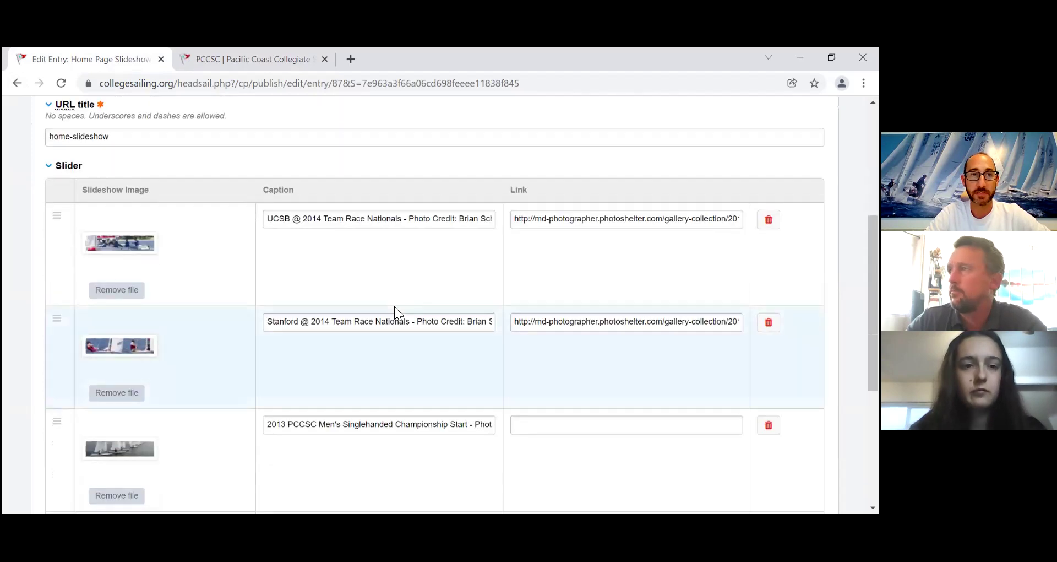
scroll(395, 306, down, 3)
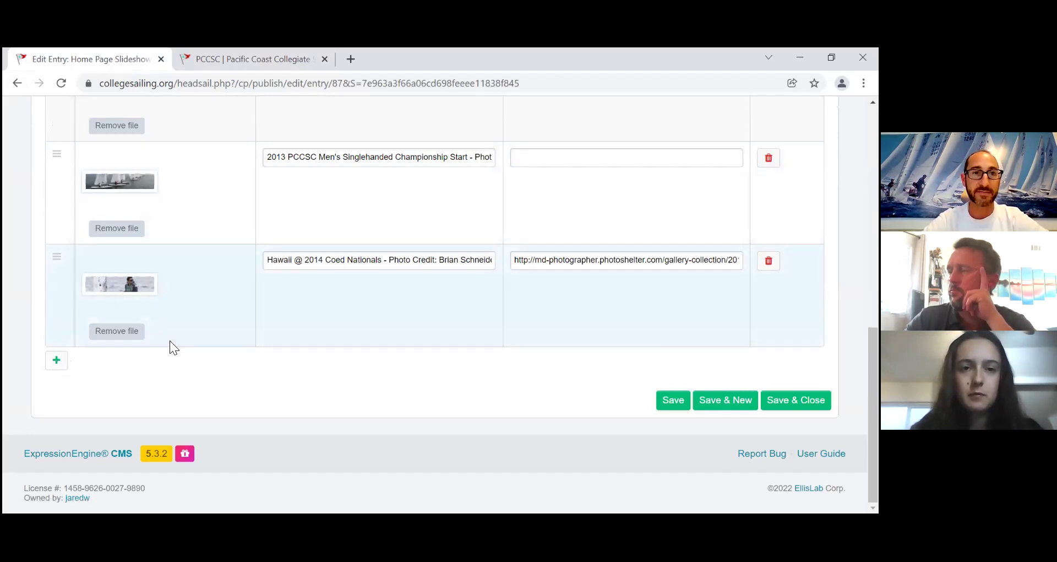
scroll(243, 304, up, 5)
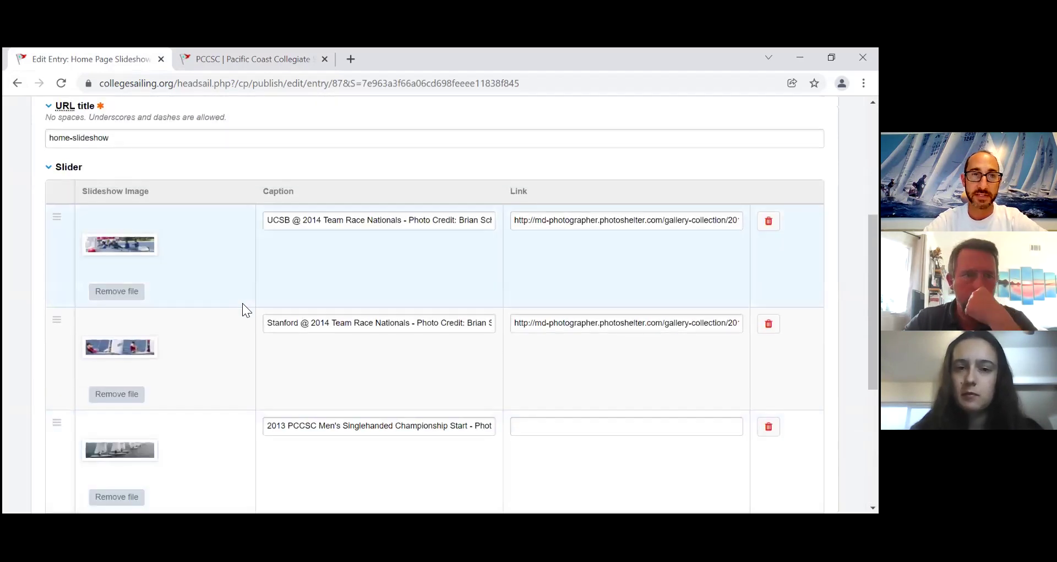
scroll(243, 304, down, 4)
- Open the History page under About on the PCCSC website, glance at the Documents submenu and return to the home page
click(248, 59)
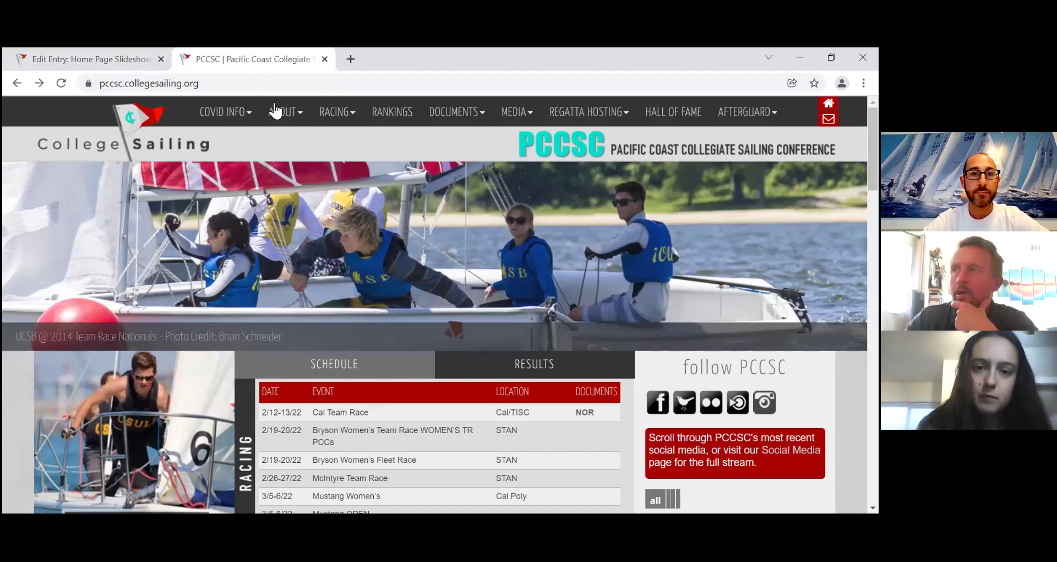
mouse_move(290, 114)
click(290, 137)
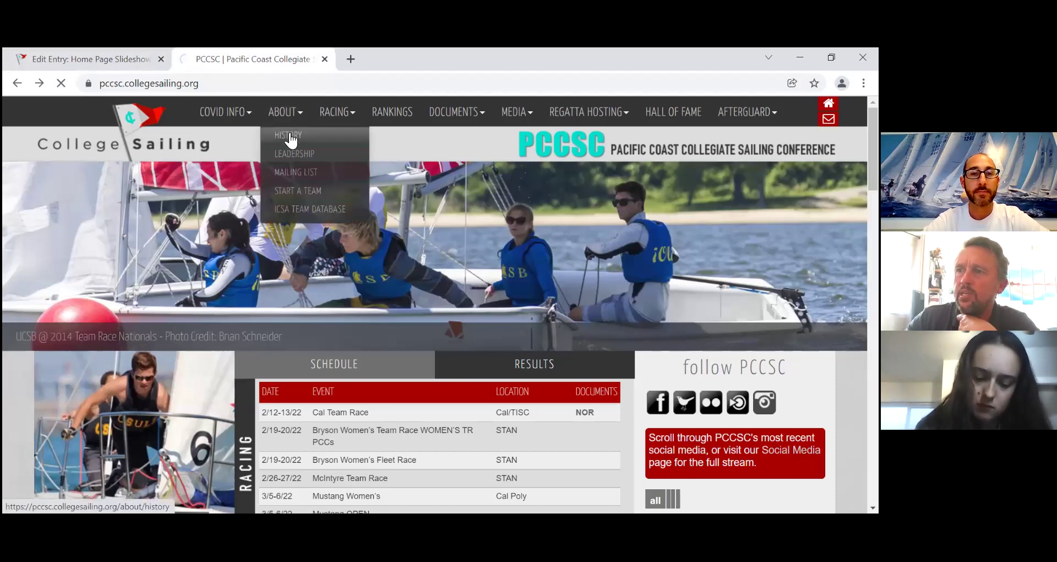
mouse_move(480, 127)
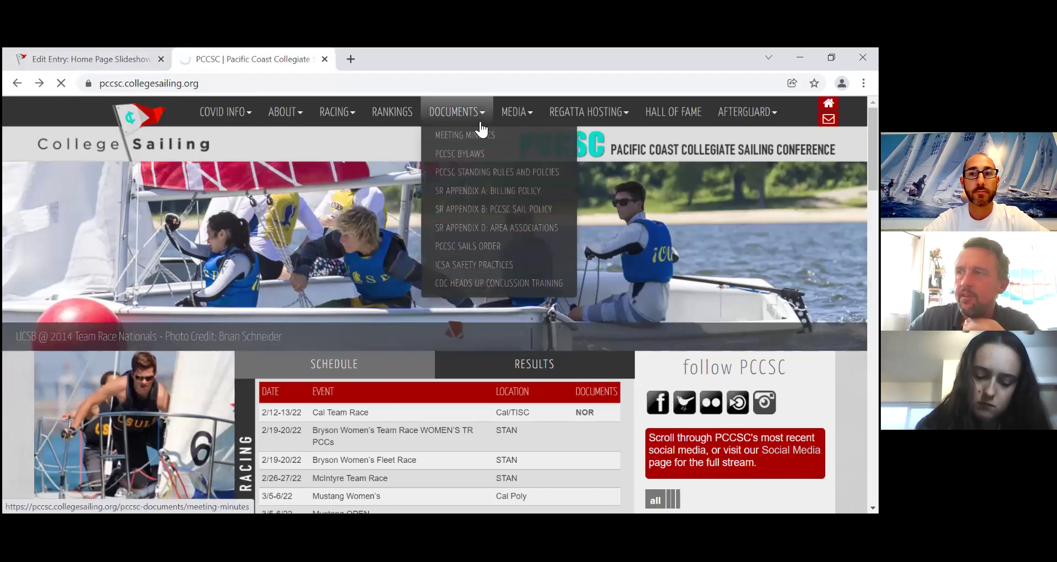
scroll(630, 322, down, 2)
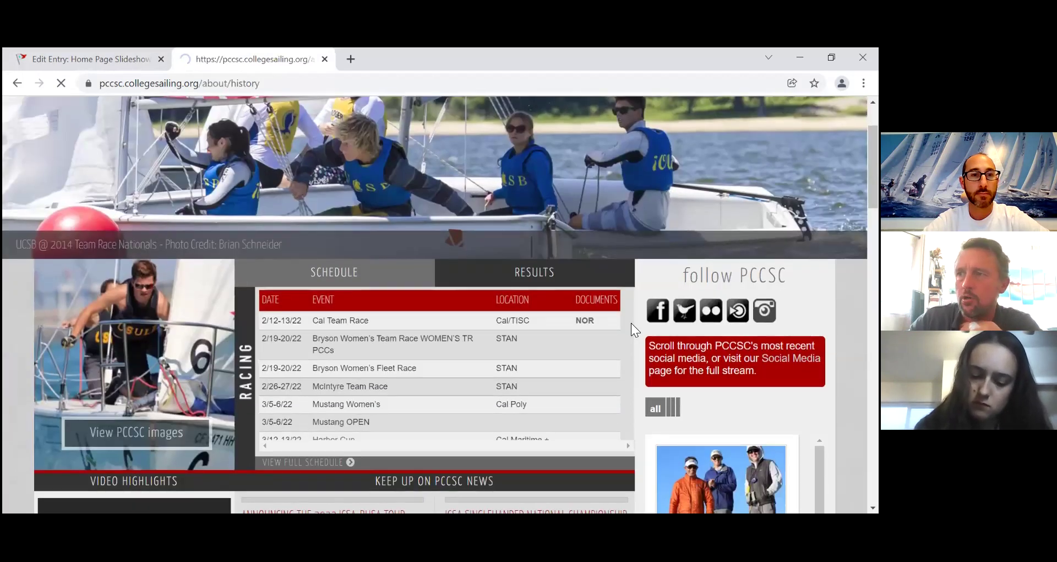
click(17, 84)
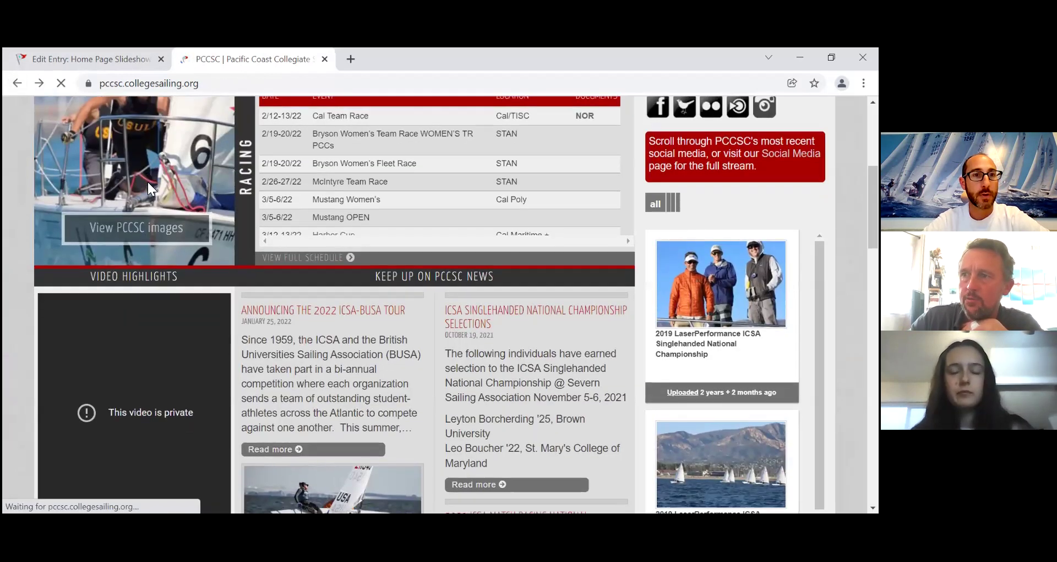
scroll(138, 220, up, 2)
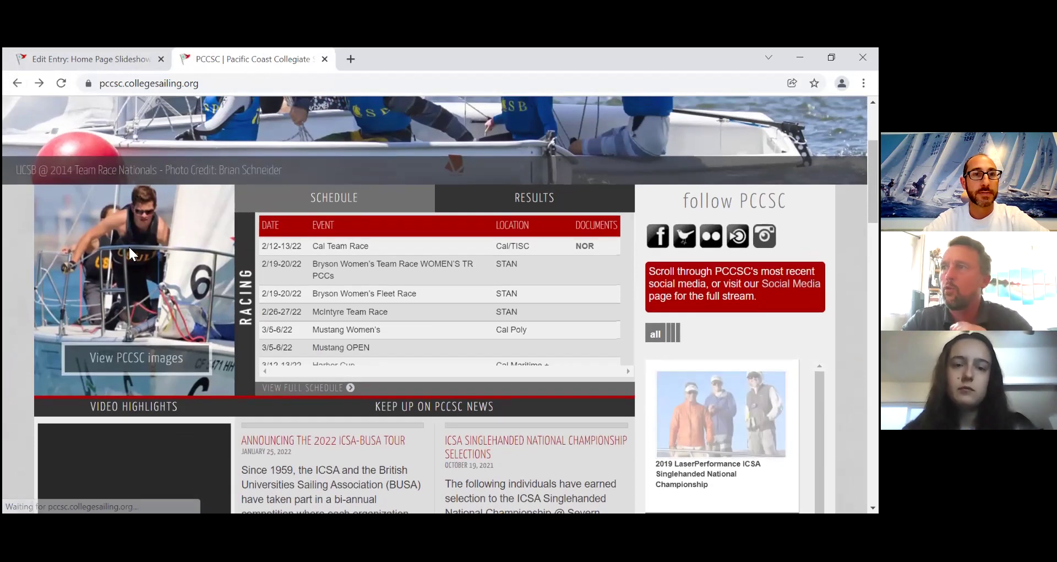
- Open the PCCSC image galleries from the home page, examine the listed galleries and return to the Home Page Slideshow entry
click(127, 349)
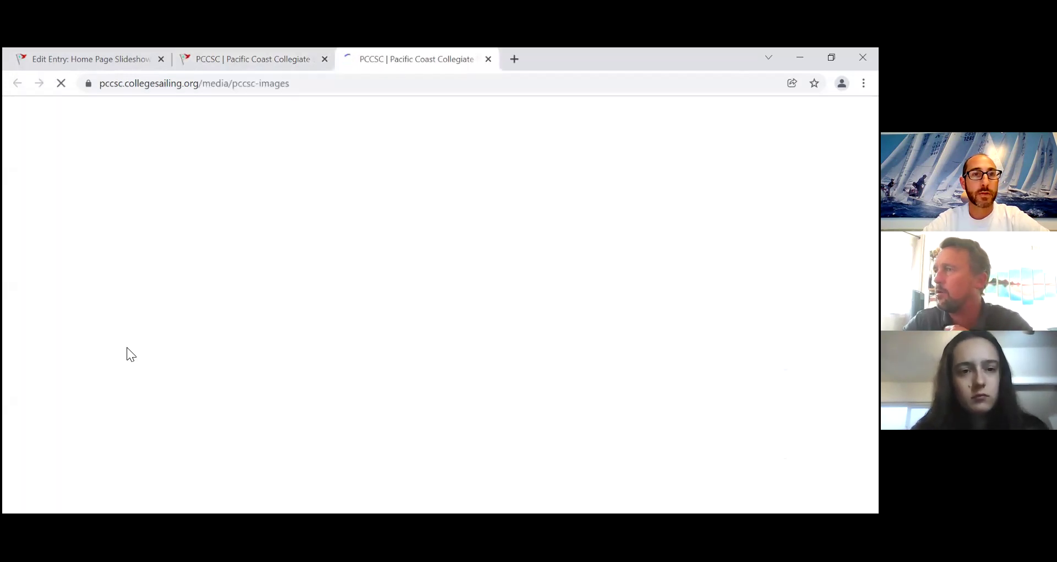
scroll(305, 289, down, 3)
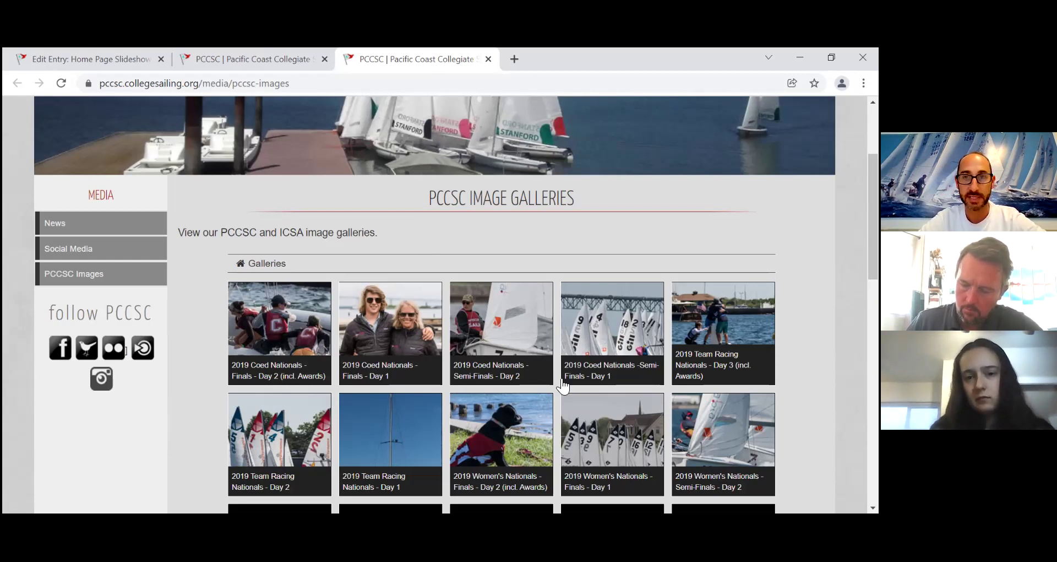
click(67, 61)
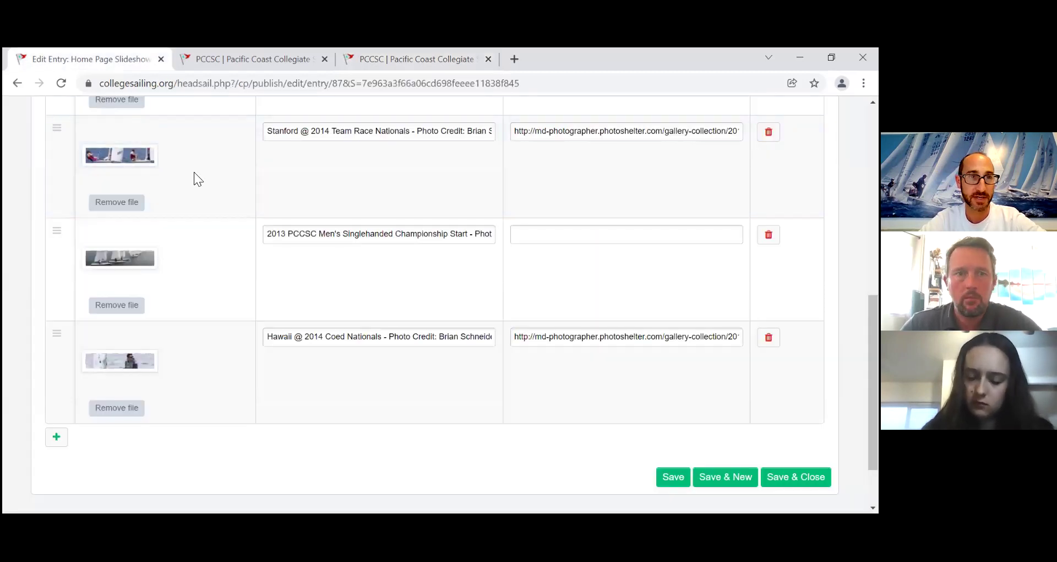
- Switch to the PCCSC home page and look over its slideshow, images link, schedule, video highlights and news sections
click(219, 62)
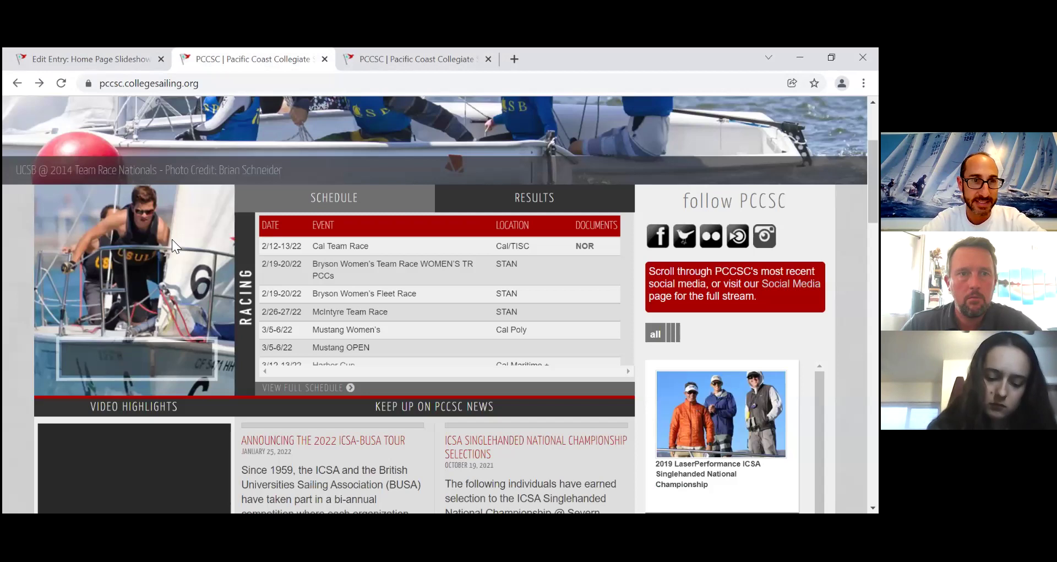
scroll(185, 244, down, 1)
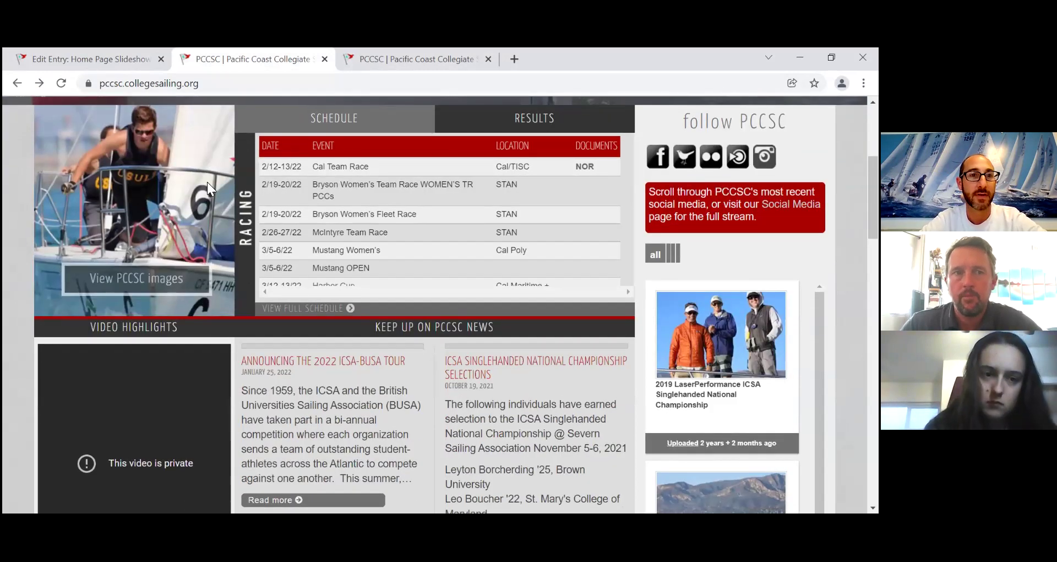
scroll(207, 182, down, 1)
scroll(207, 181, up, 3)
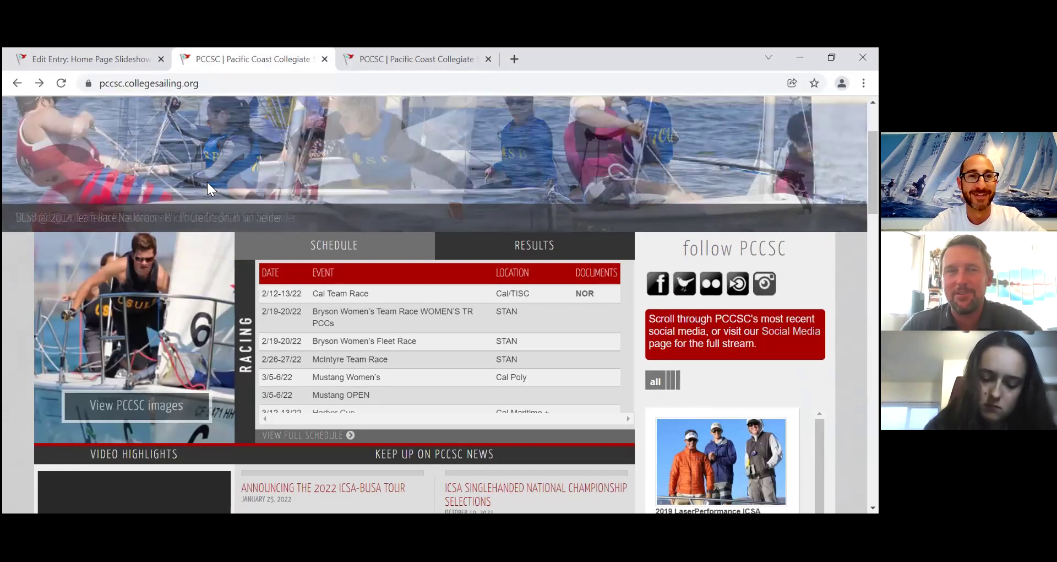
scroll(207, 244, up, 2)
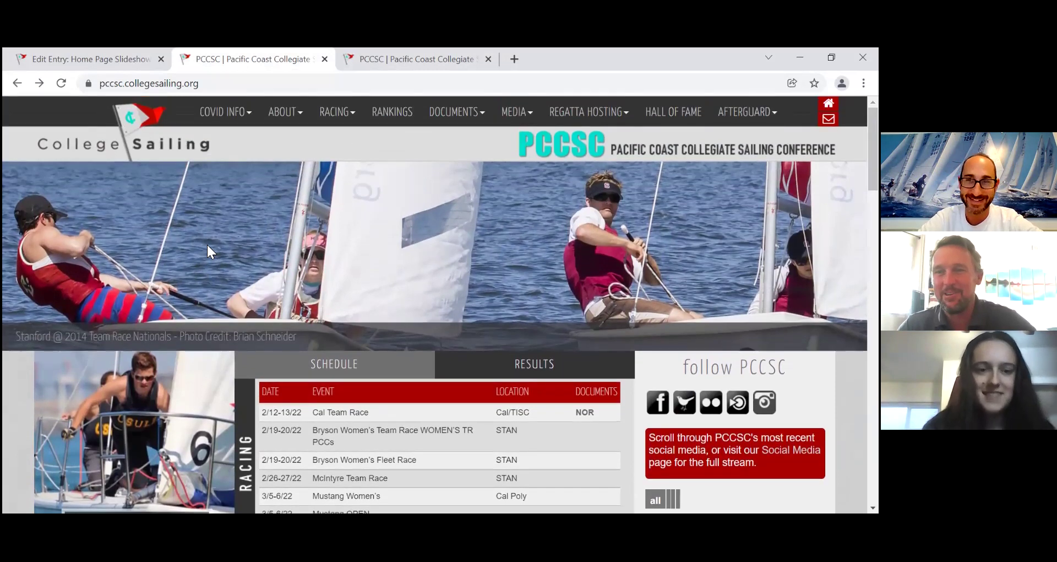
scroll(207, 245, down, 3)
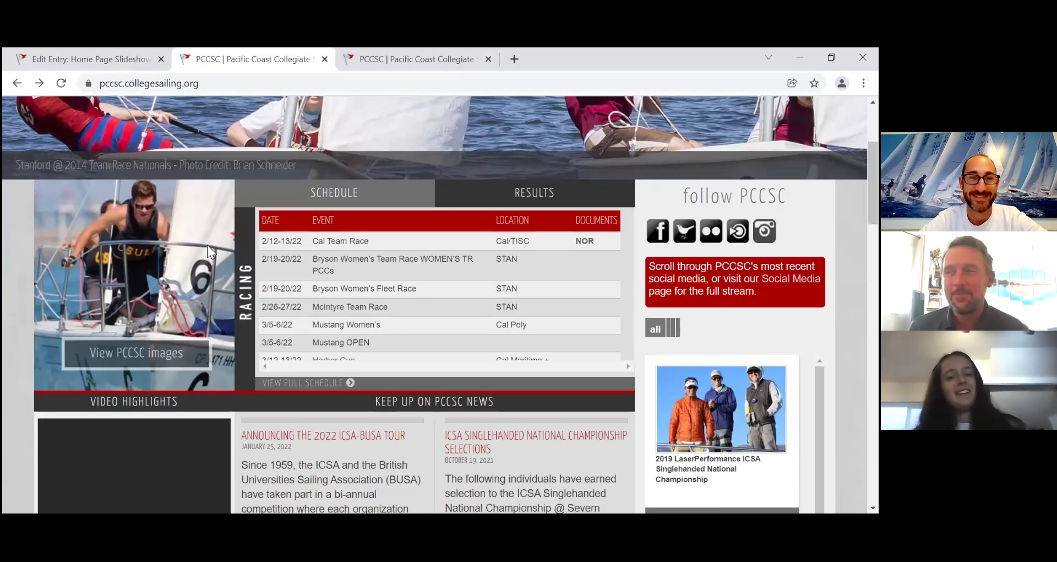
scroll(207, 244, down, 5)
scroll(207, 244, up, 5)
scroll(207, 244, up, 3)
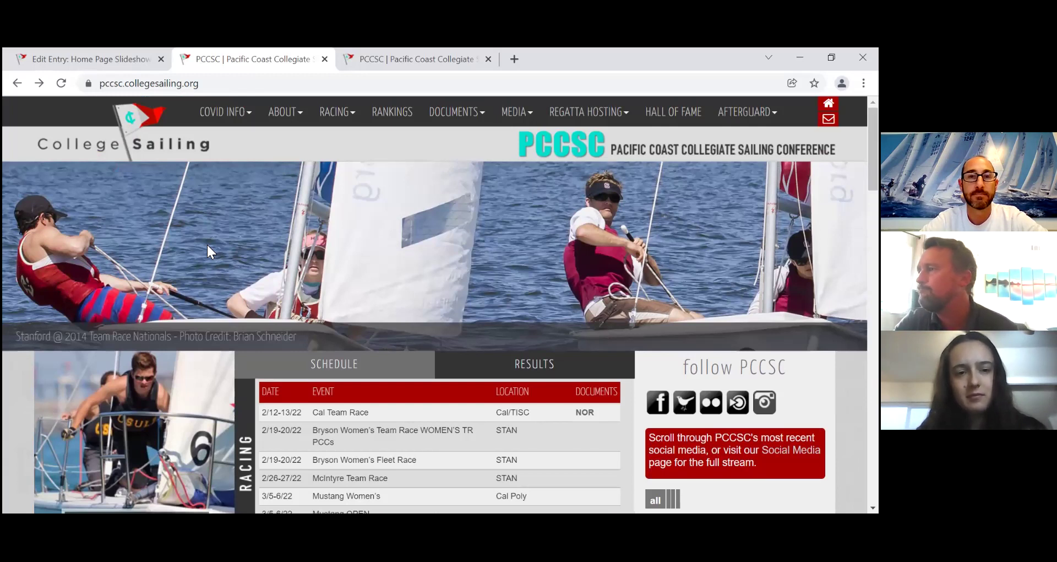
- Look at the Racing submenu and examine the regattas listed in the home page schedule
mouse_move(335, 113)
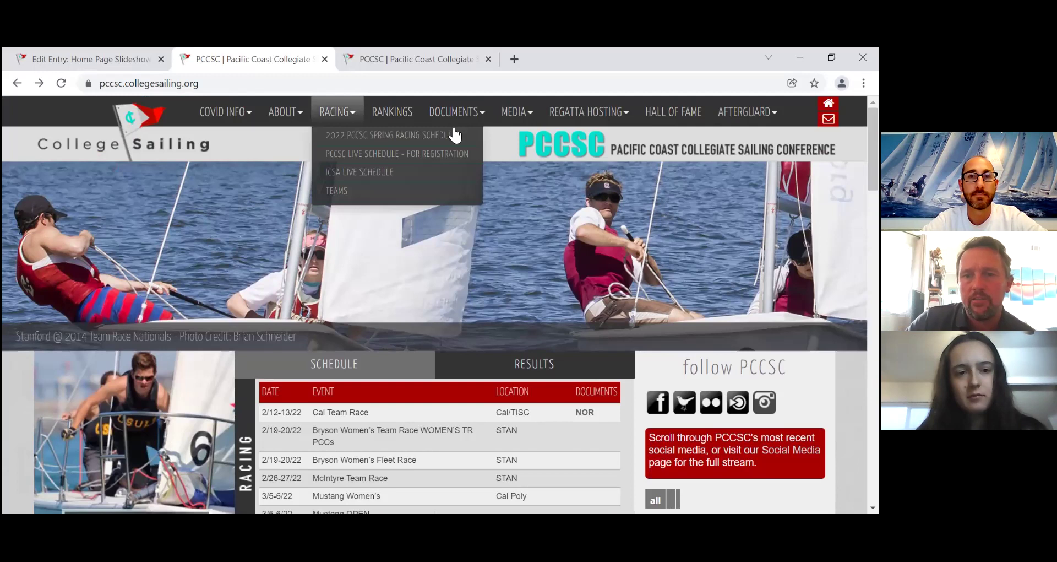
scroll(454, 126, down, 3)
scroll(622, 275, down, 1)
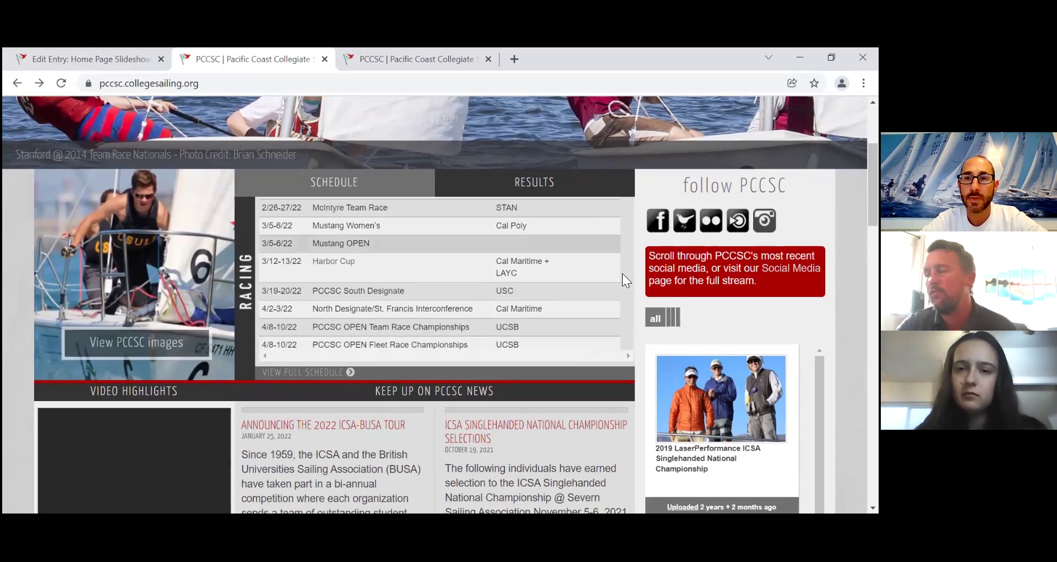
scroll(691, 258, down, 1)
scroll(692, 258, up, 1)
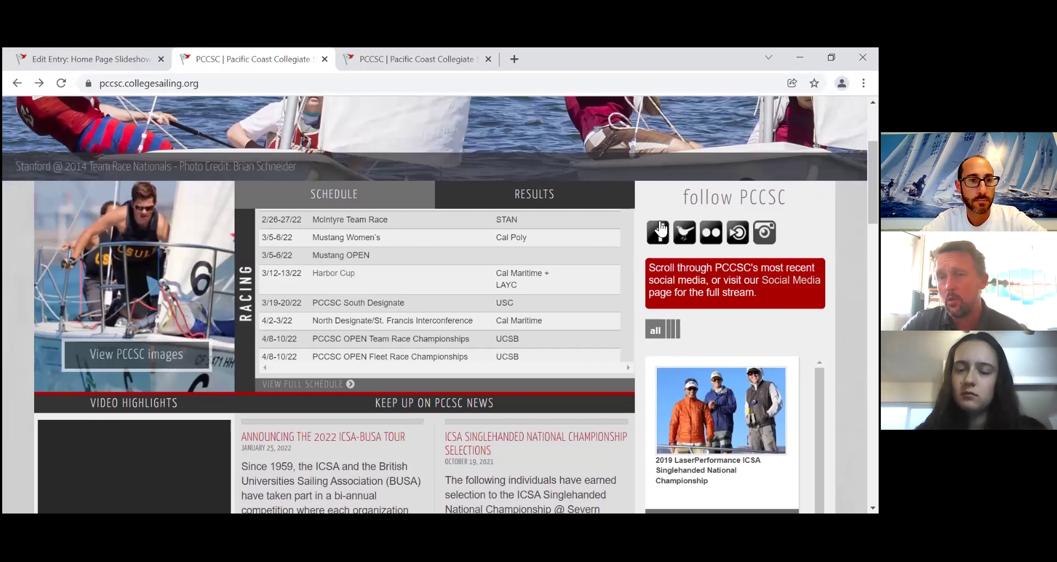
- Open the PCCSC Facebook page from the home page, inspect it and return to the Home Page Slideshow entry in ExpressionEngine
click(661, 227)
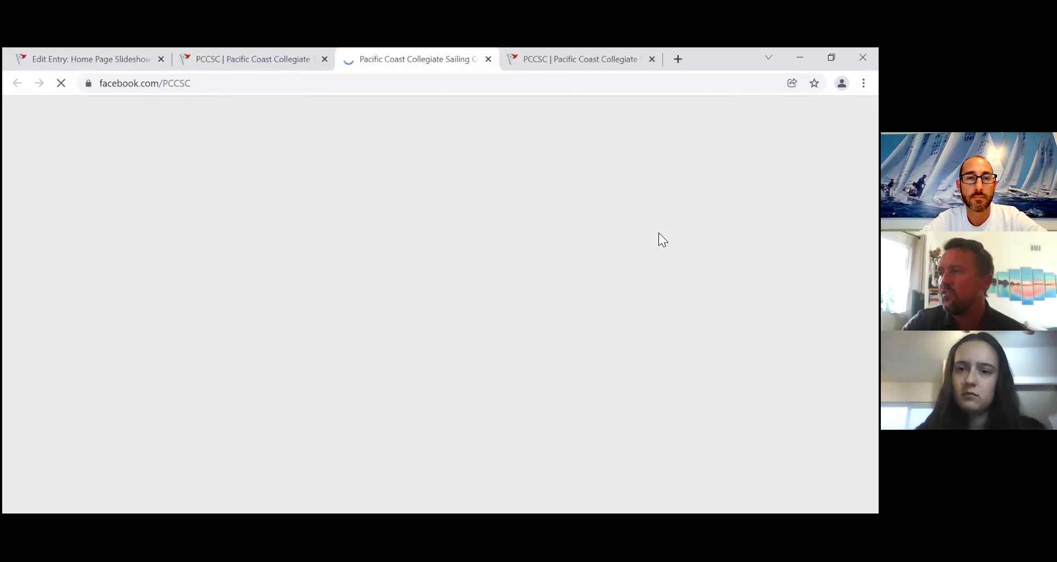
scroll(430, 201, down, 5)
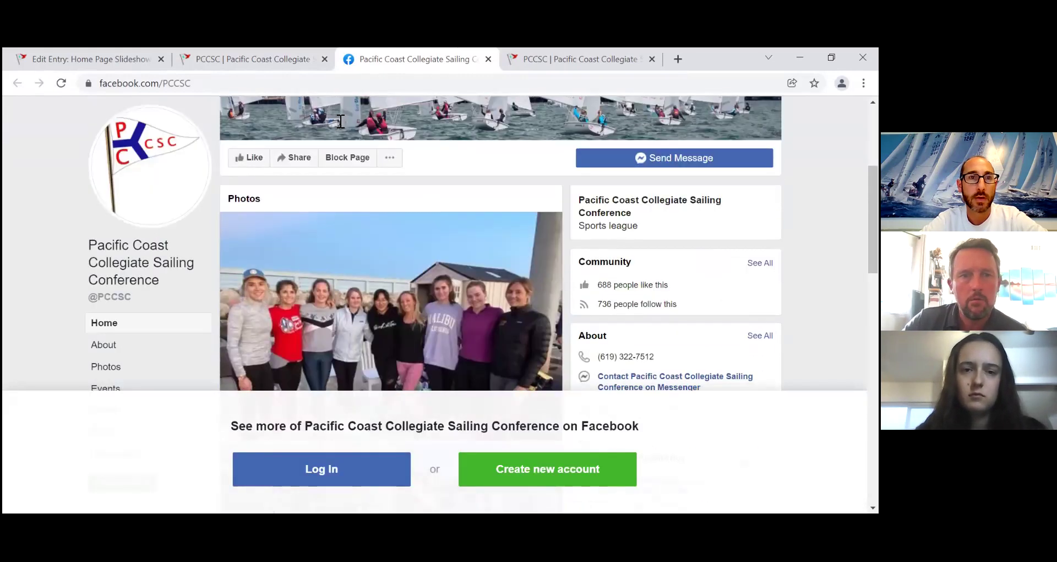
click(90, 48)
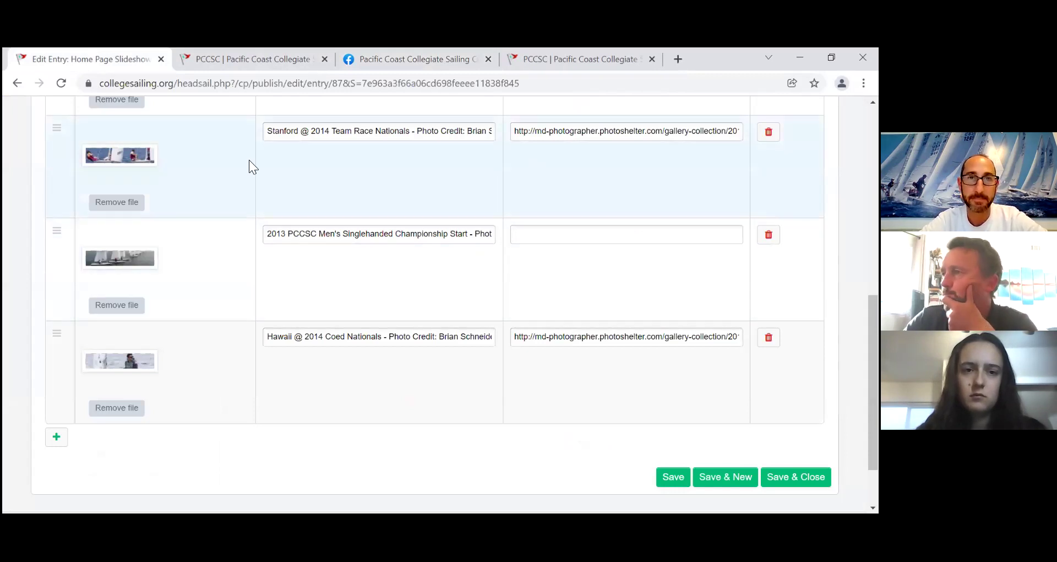
scroll(249, 159, up, 8)
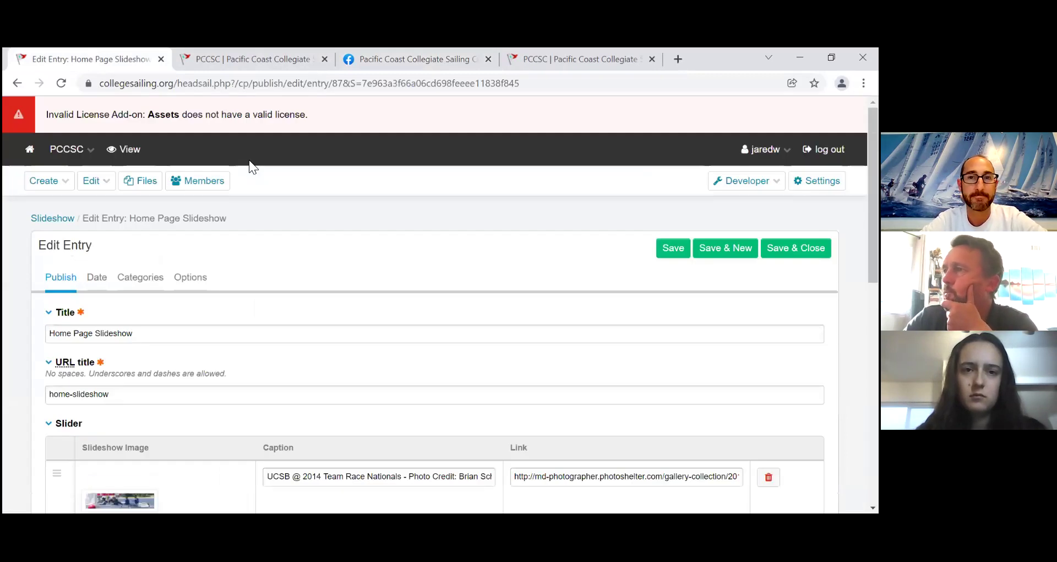
- Return to the PCCSC home page and examine the social media feed in the follow PCCSC section
click(234, 68)
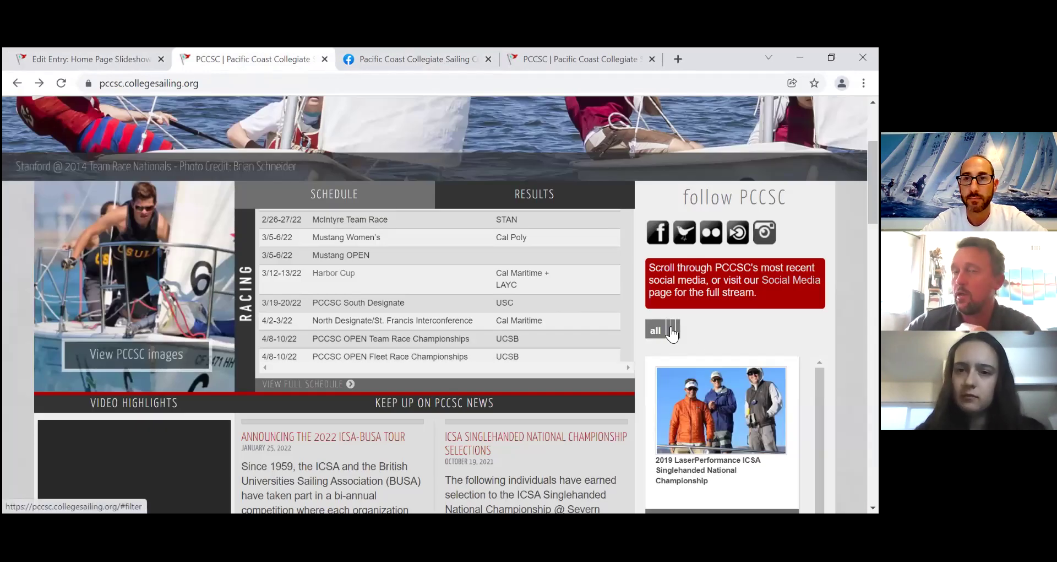
scroll(665, 333, down, 2)
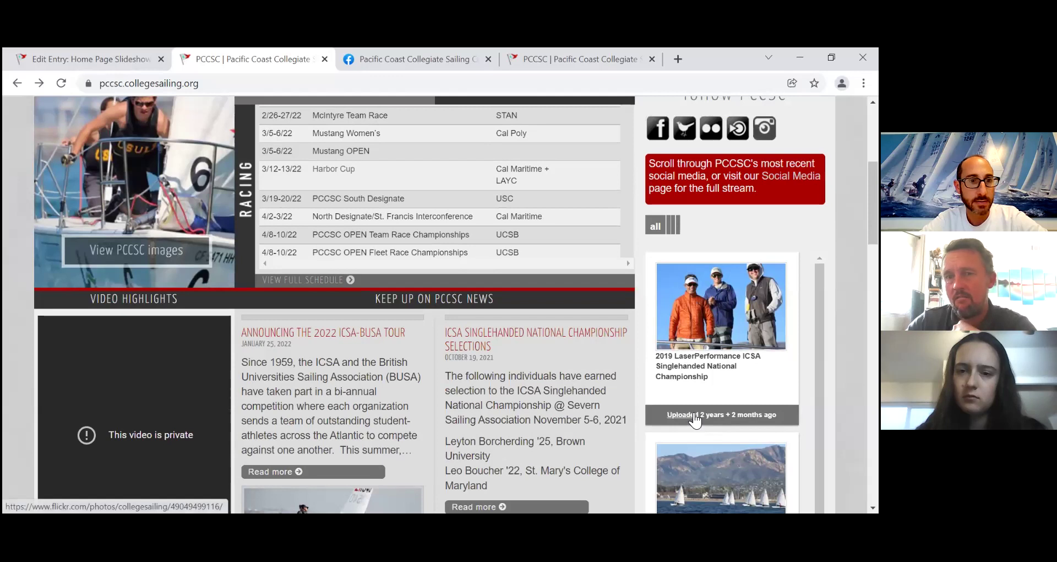
scroll(695, 420, down, 2)
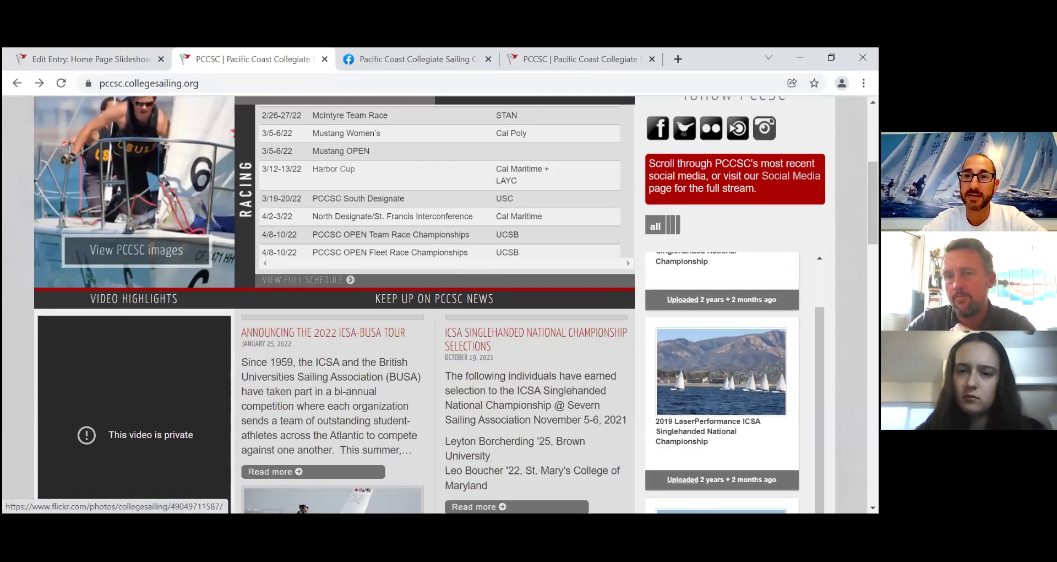
scroll(715, 397, down, 13)
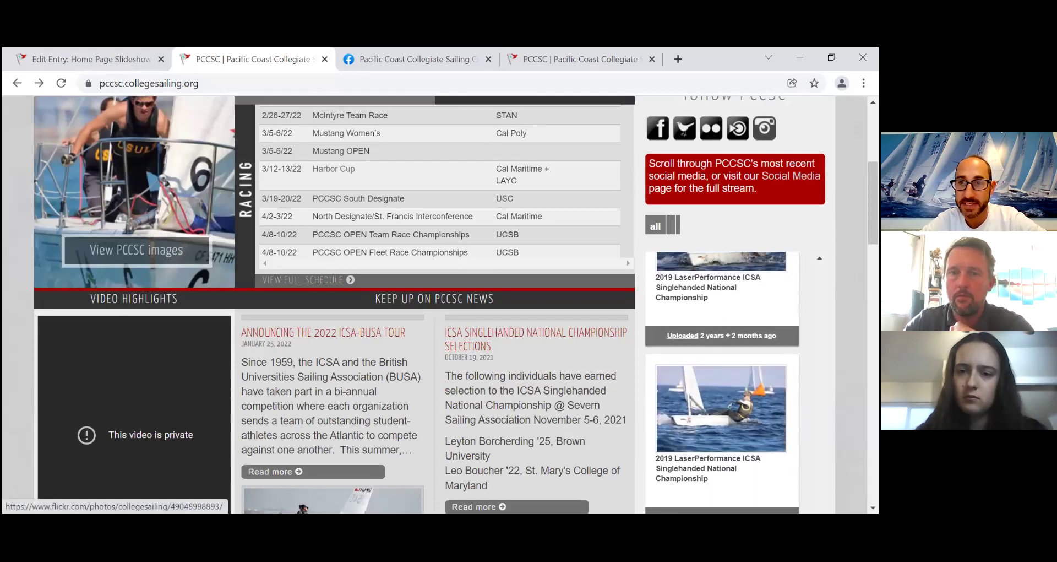
scroll(609, 303, up, 5)
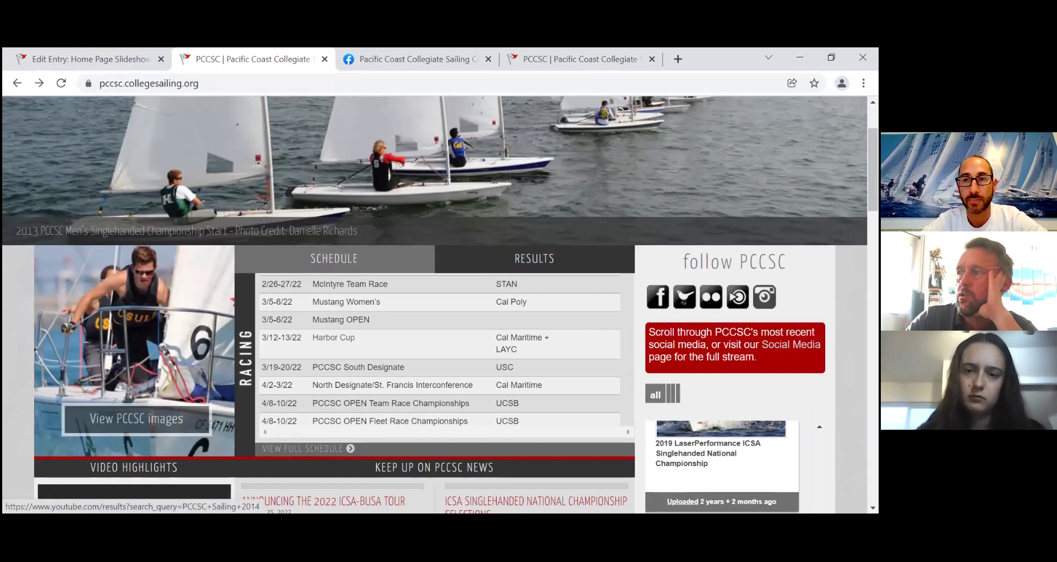
scroll(815, 371, down, 1)
scroll(435, 304, down, 1)
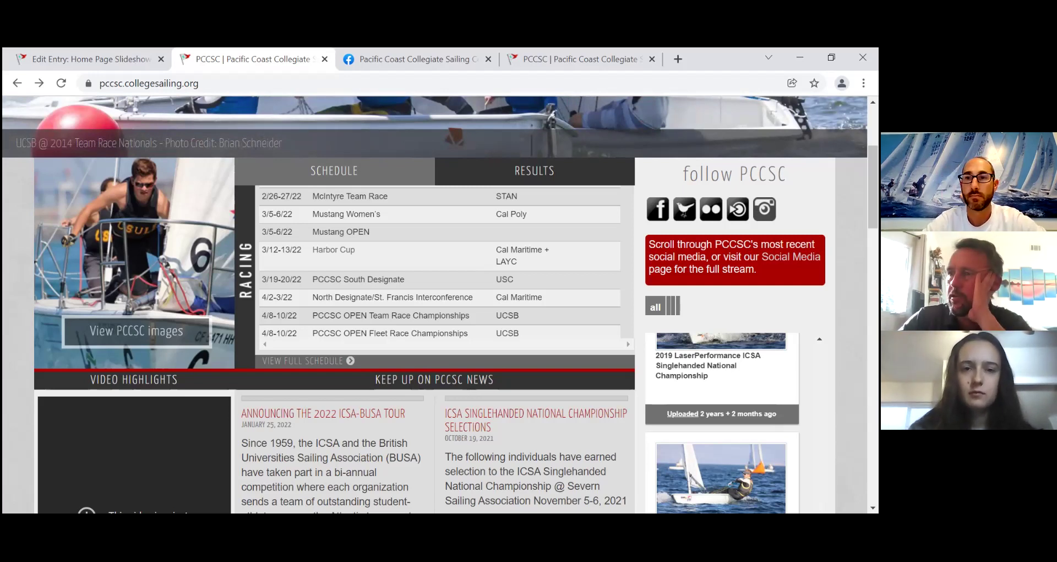
- Examine the slideshow, racing schedule and follow PCCSC section on the home page
scroll(435, 309, down, 3)
scroll(435, 308, up, 2)
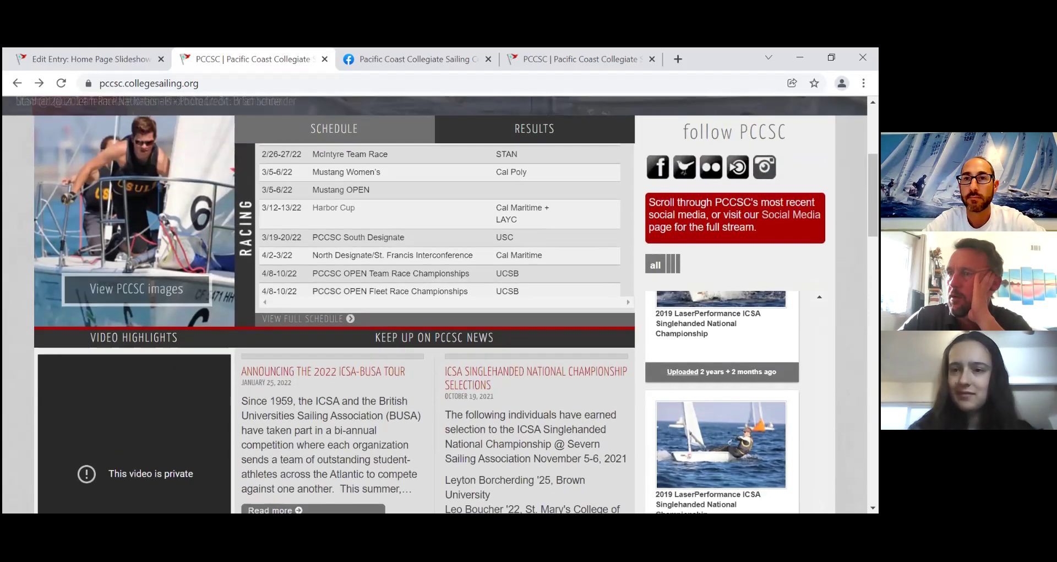
scroll(435, 309, up, 1)
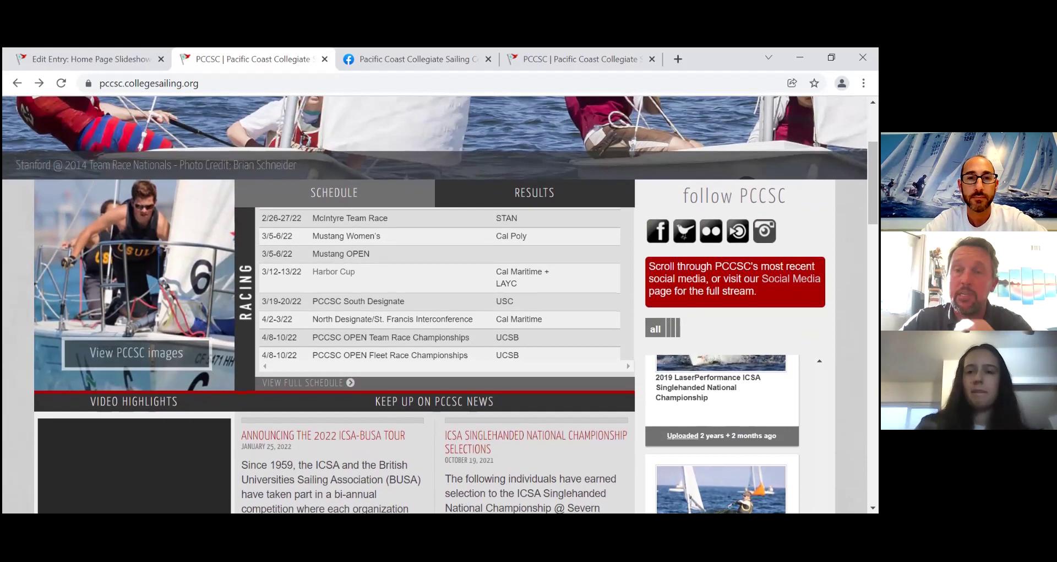
scroll(391, 215, down, 2)
scroll(385, 219, up, 5)
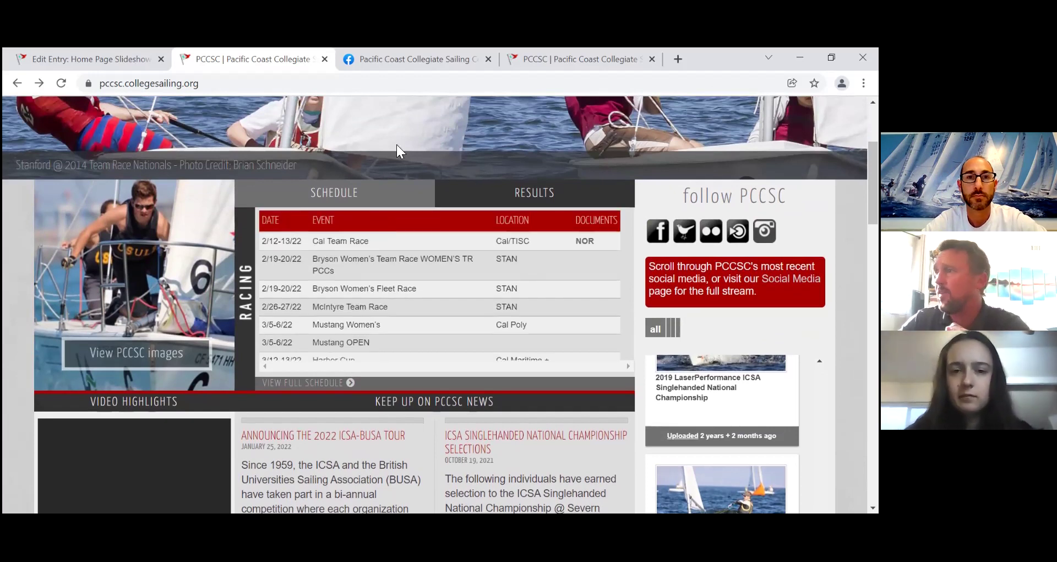
scroll(396, 144, up, 3)
mouse_move(270, 105)
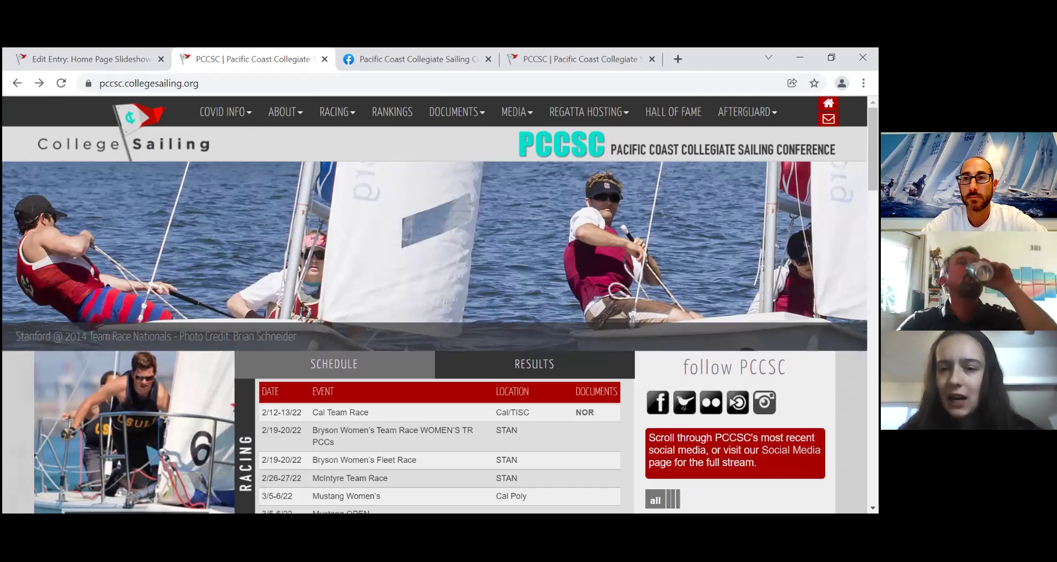
scroll(440, 303, down, 5)
scroll(440, 303, up, 4)
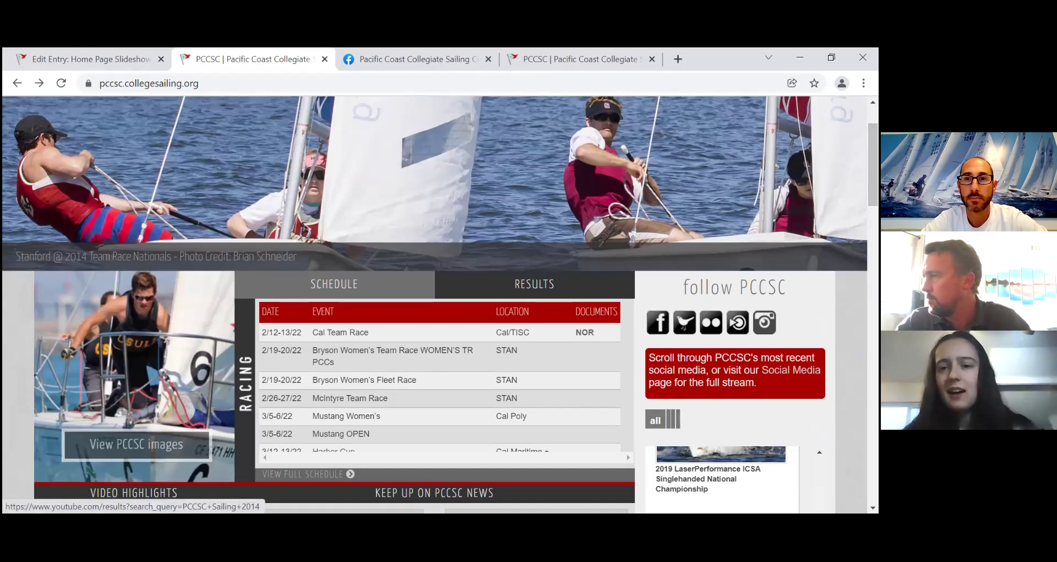
- Open the PCCSC Twitter profile from the follow PCCSC section, inspect its tweets, and close it to return to the home page
click(685, 325)
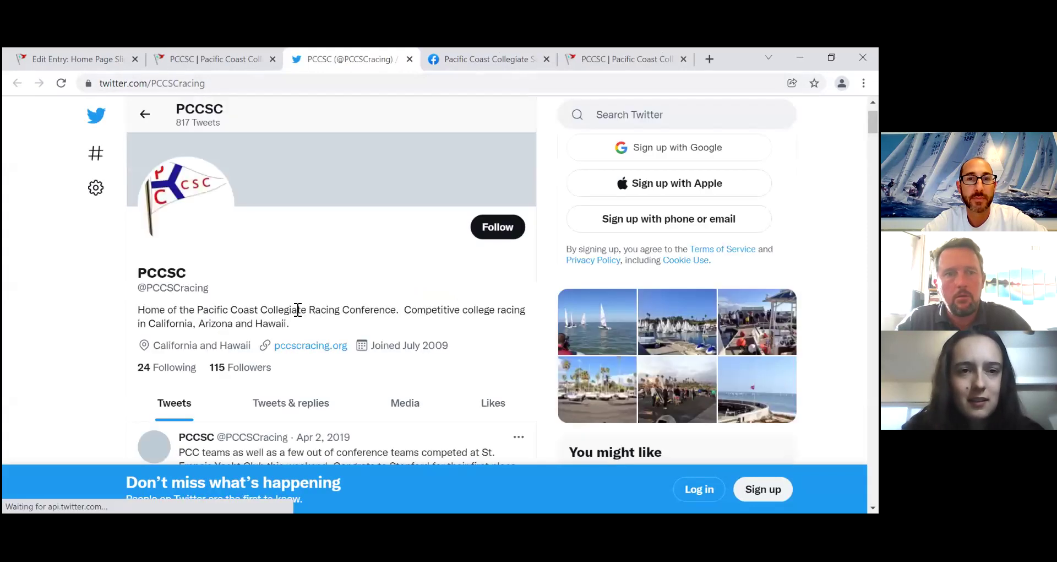
scroll(296, 313, down, 2)
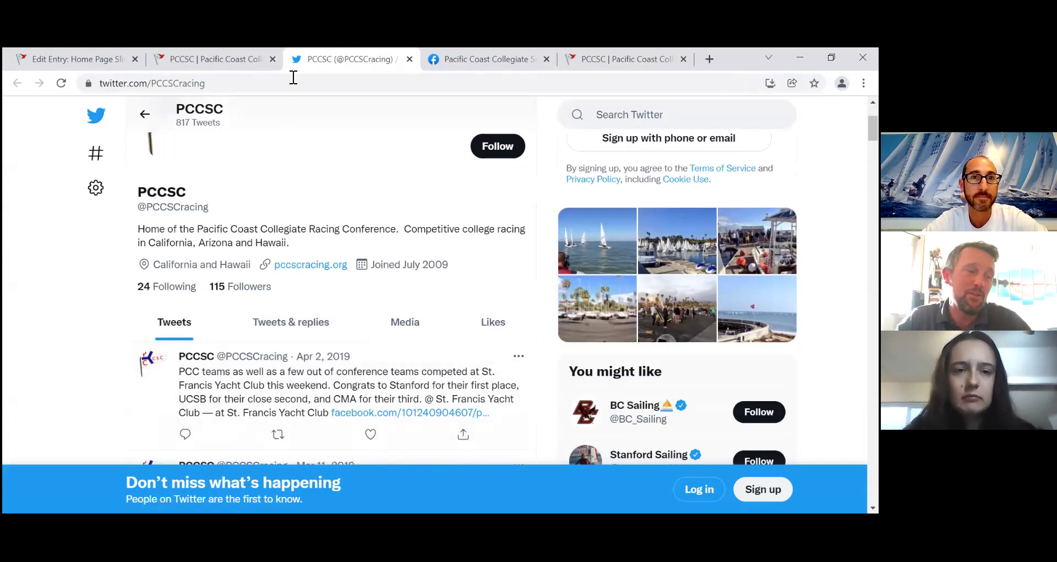
right_click(305, 59)
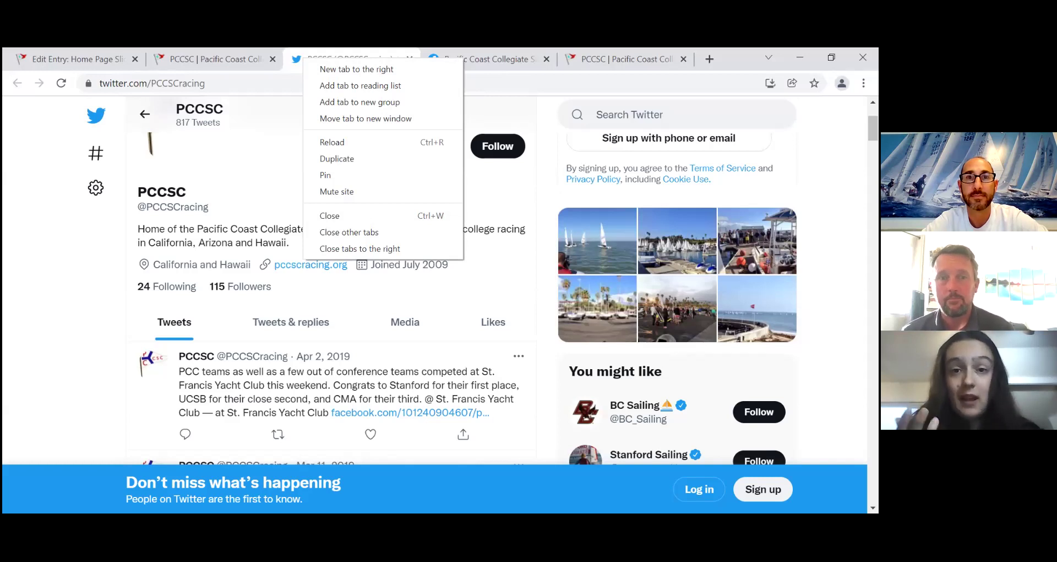
click(377, 70)
click(386, 69)
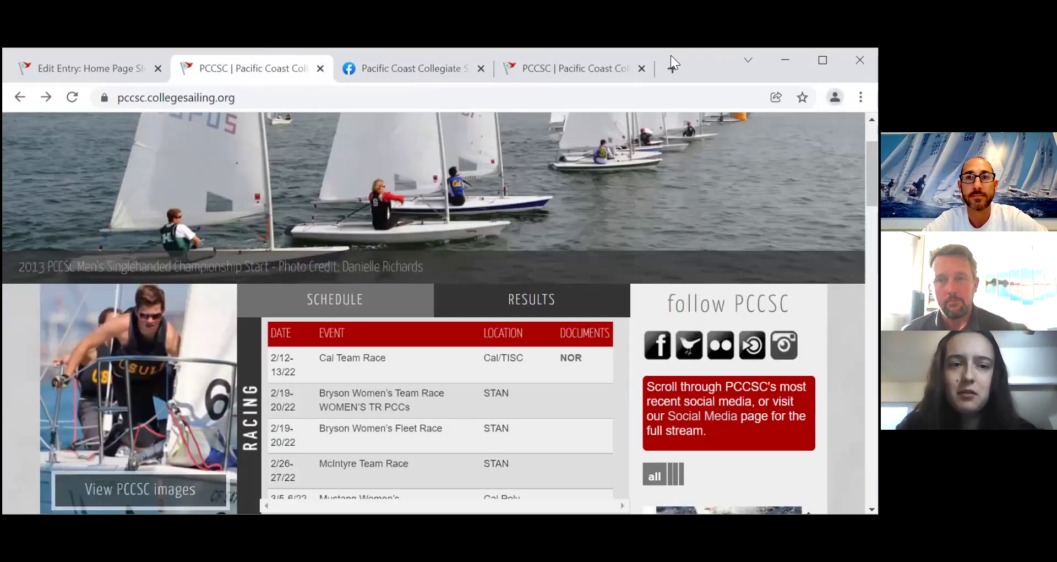
double_click(724, 58)
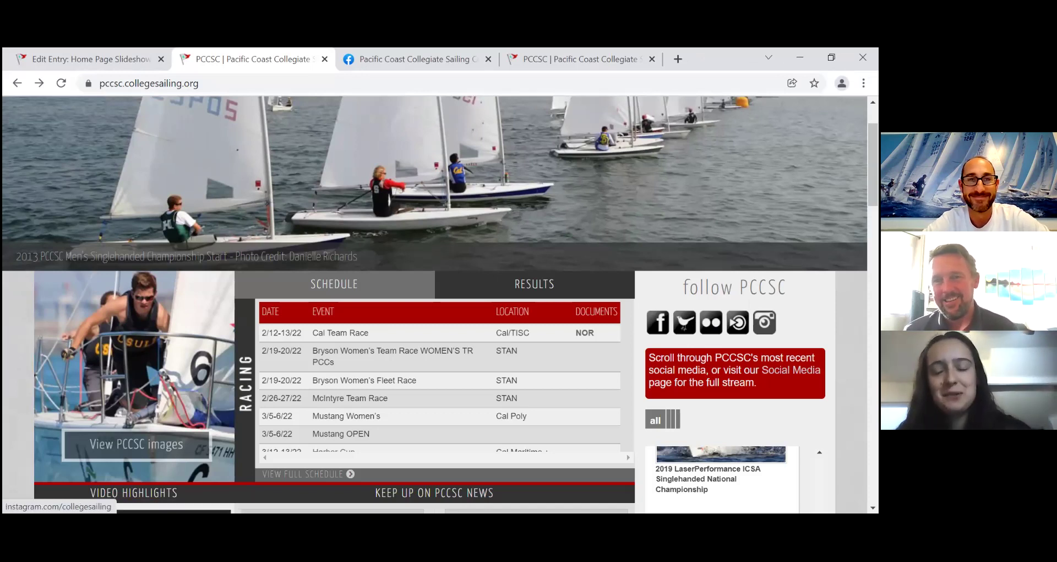
- Review the full home page, including video highlights, news, PCCSC teams list and footer links
scroll(441, 303, up, 2)
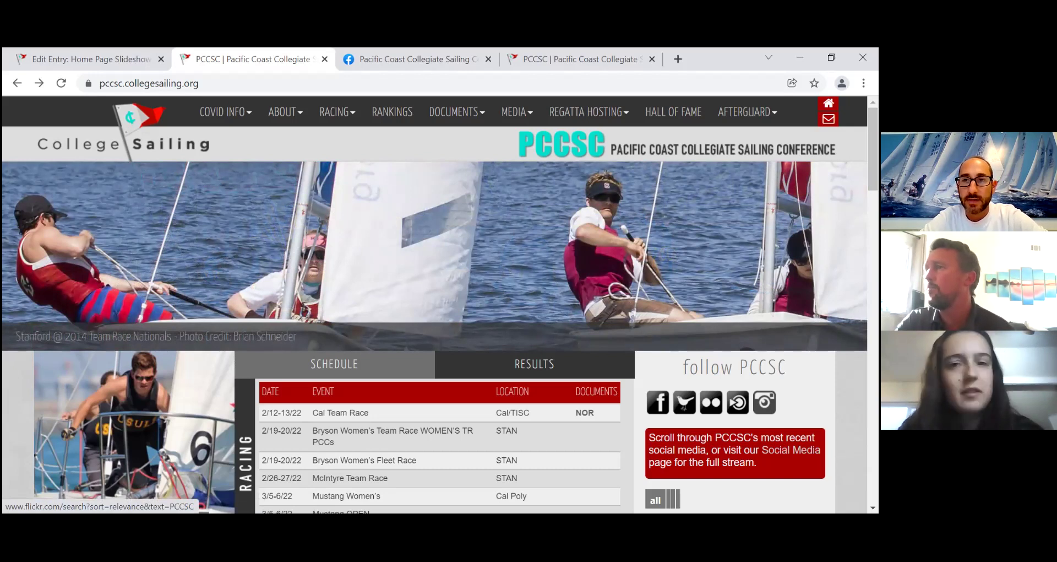
scroll(435, 303, down, 3)
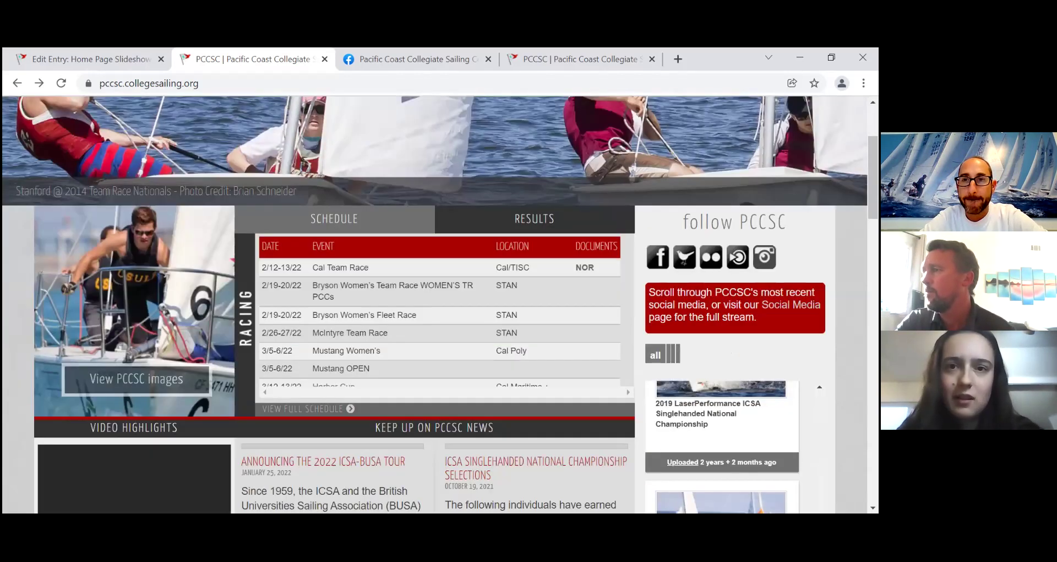
scroll(435, 302, down, 2)
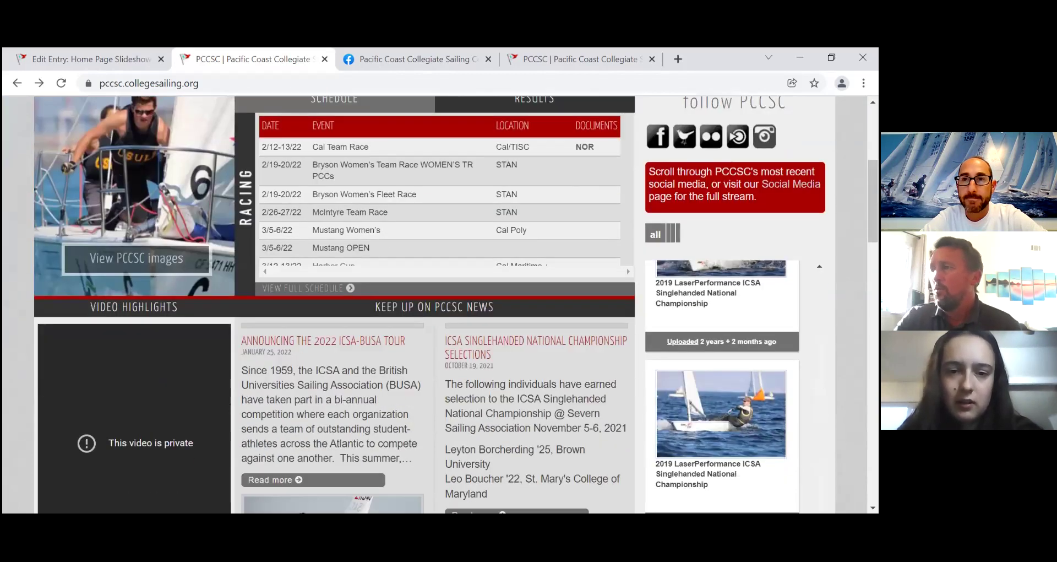
scroll(435, 303, down, 4)
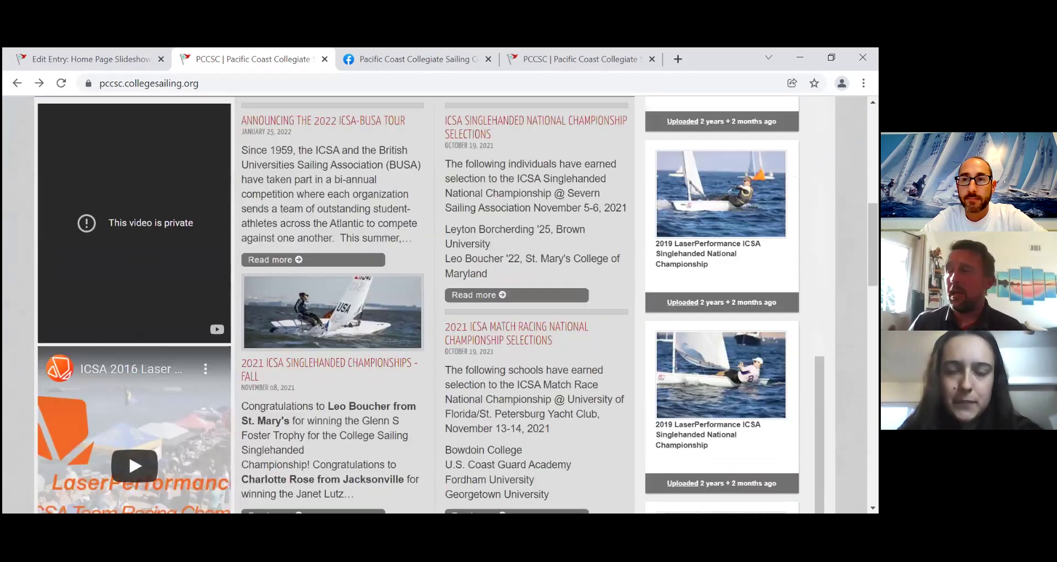
scroll(435, 303, down, 10)
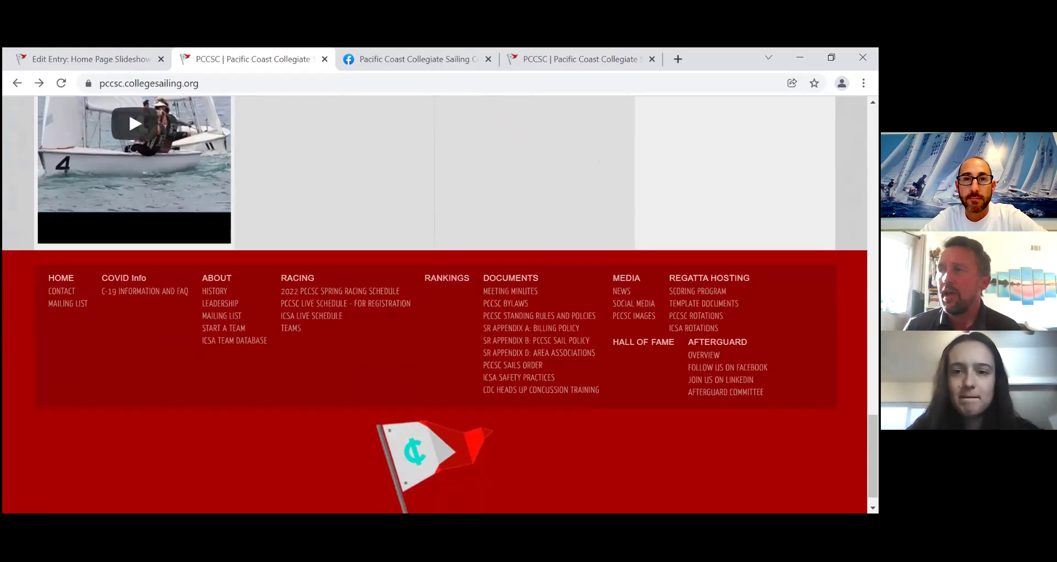
scroll(435, 303, up, 10)
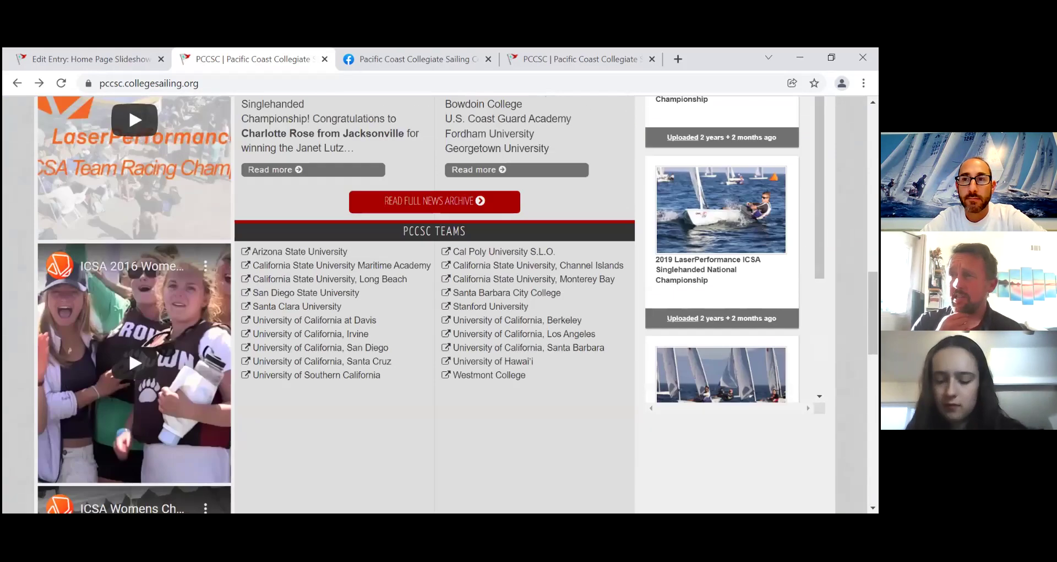
scroll(435, 303, up, 8)
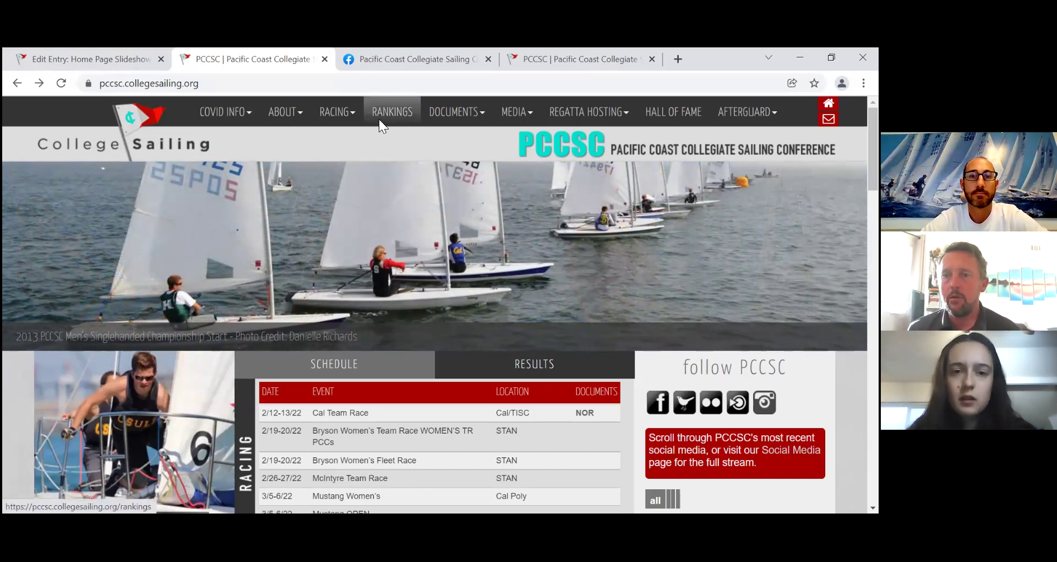
- Look through the About and Documents submenus in the PCCSC site navigation
key(alt+Tab)
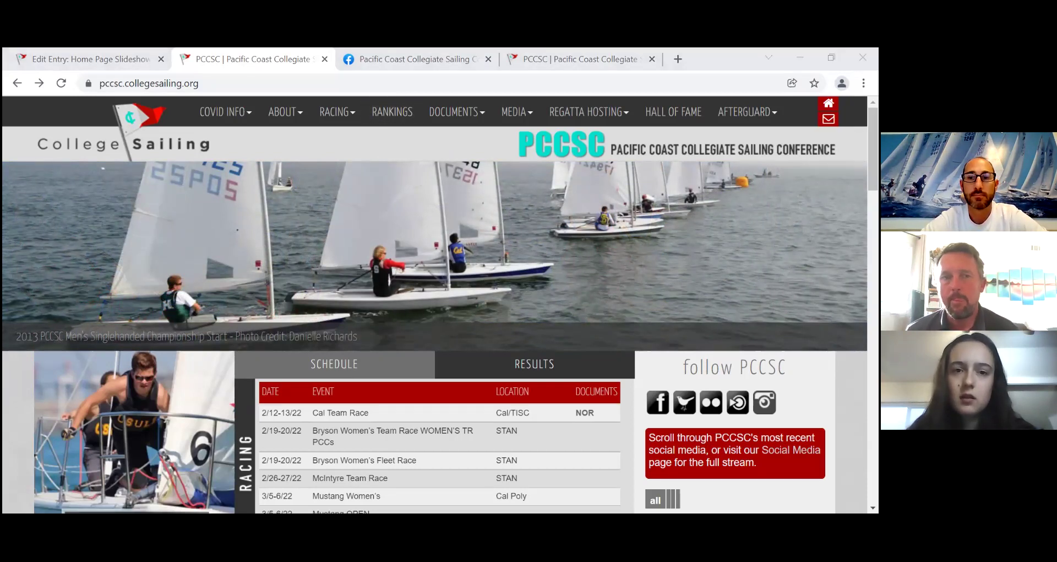
key(alt+Tab)
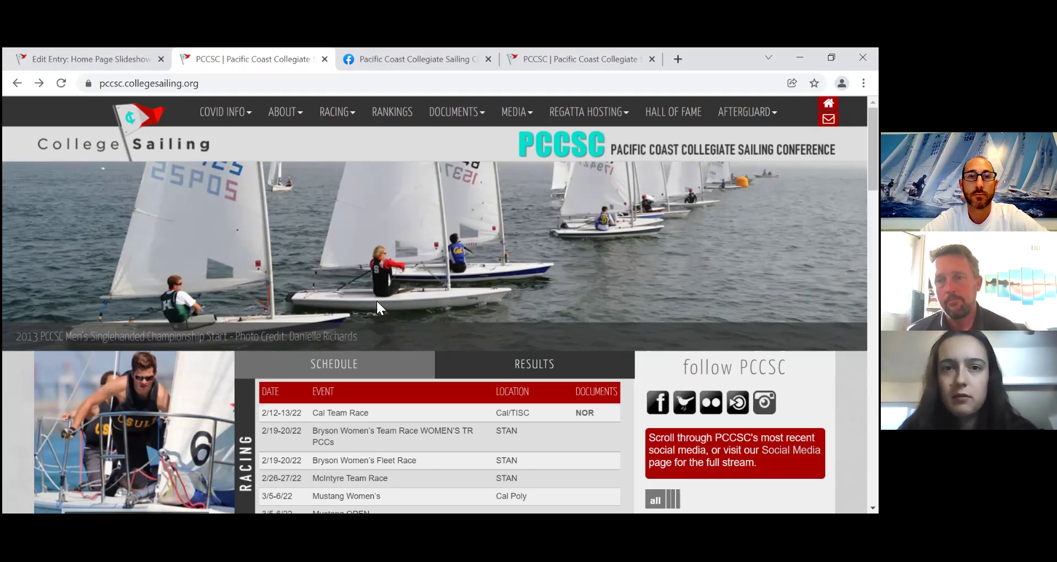
mouse_move(281, 108)
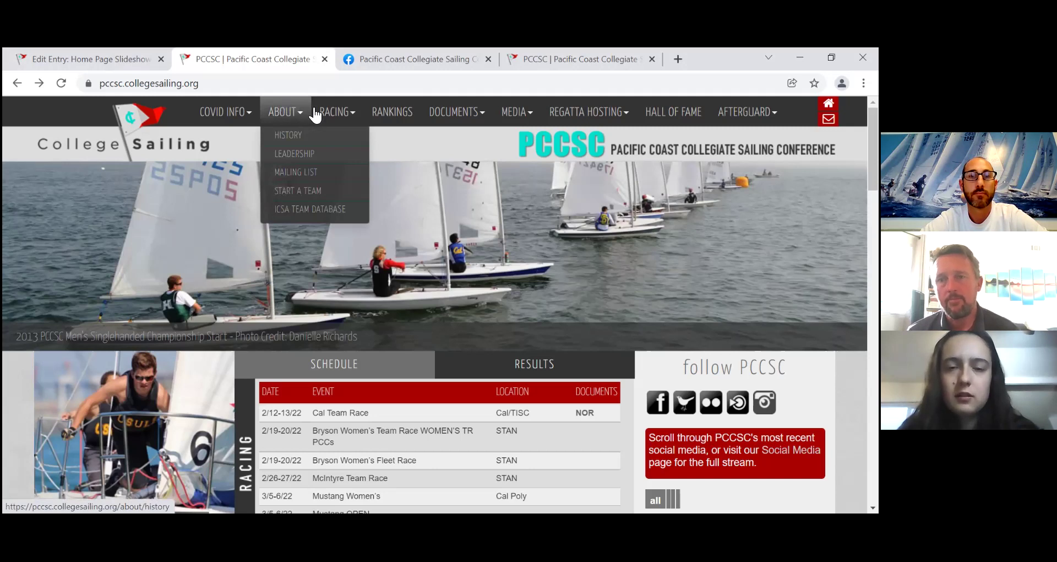
mouse_move(331, 117)
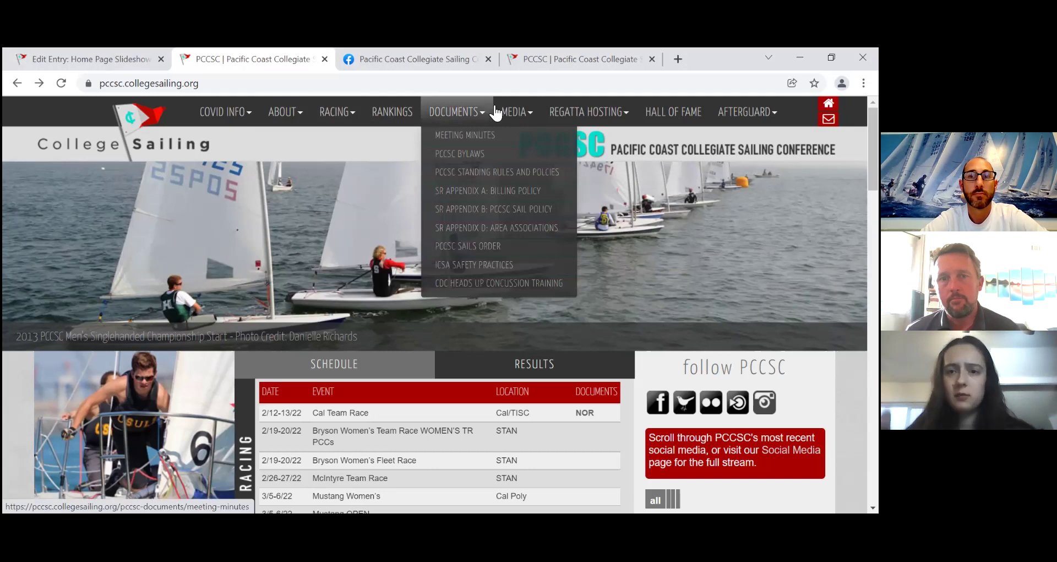
mouse_move(506, 111)
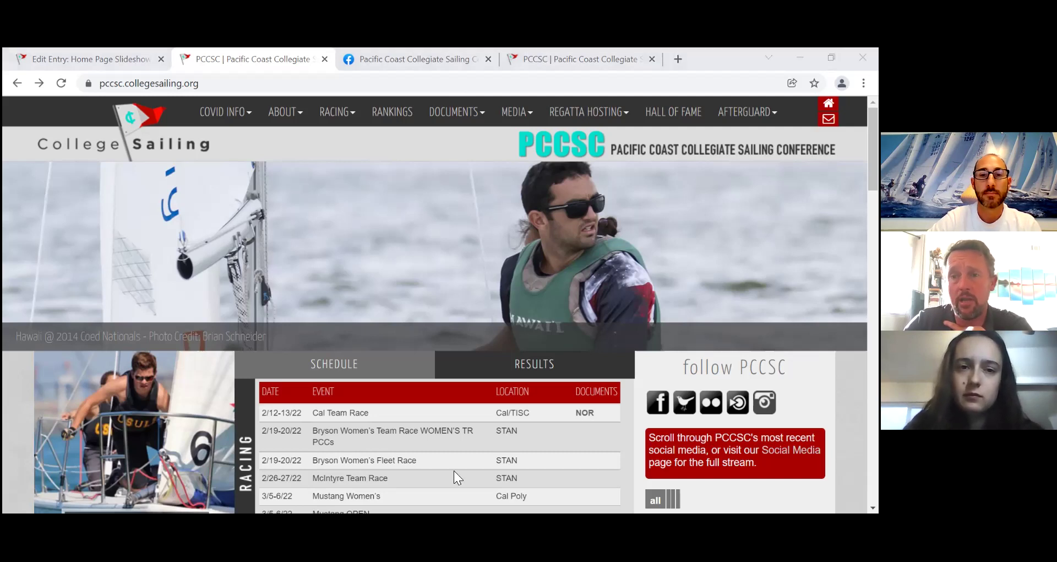
mouse_move(454, 468)
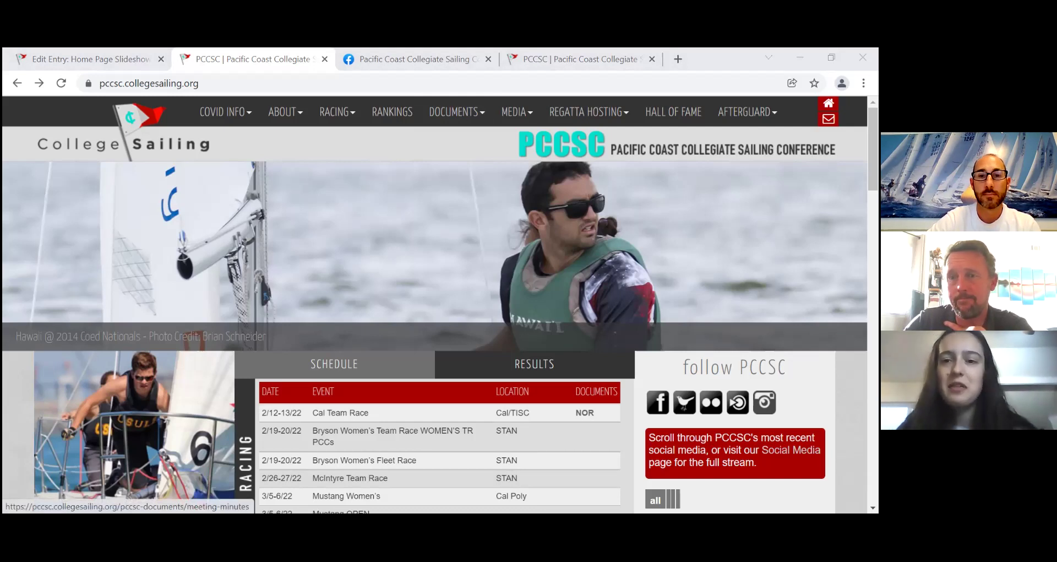
scroll(550, 308, down, 6)
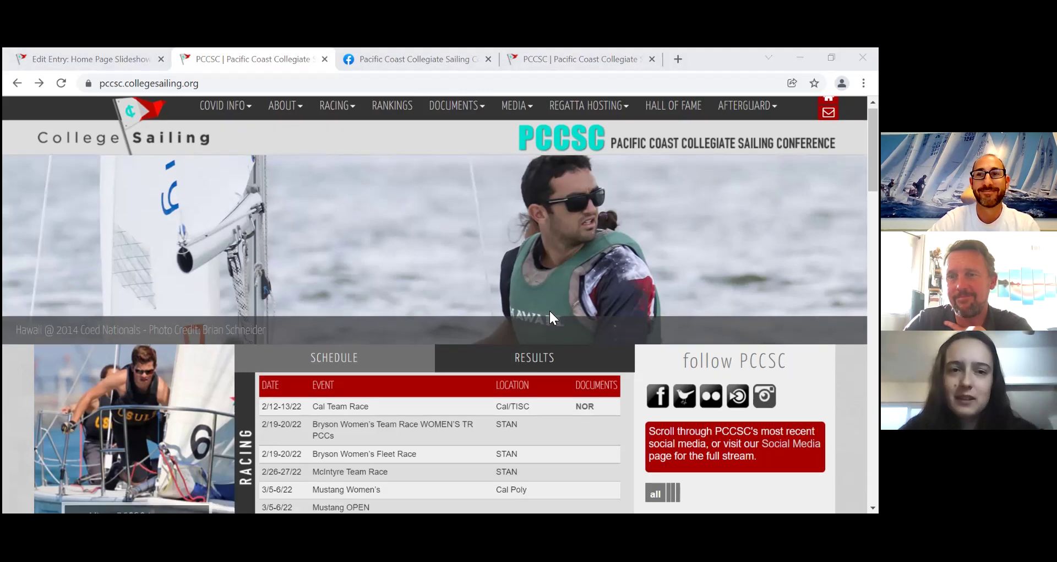
scroll(549, 311, up, 6)
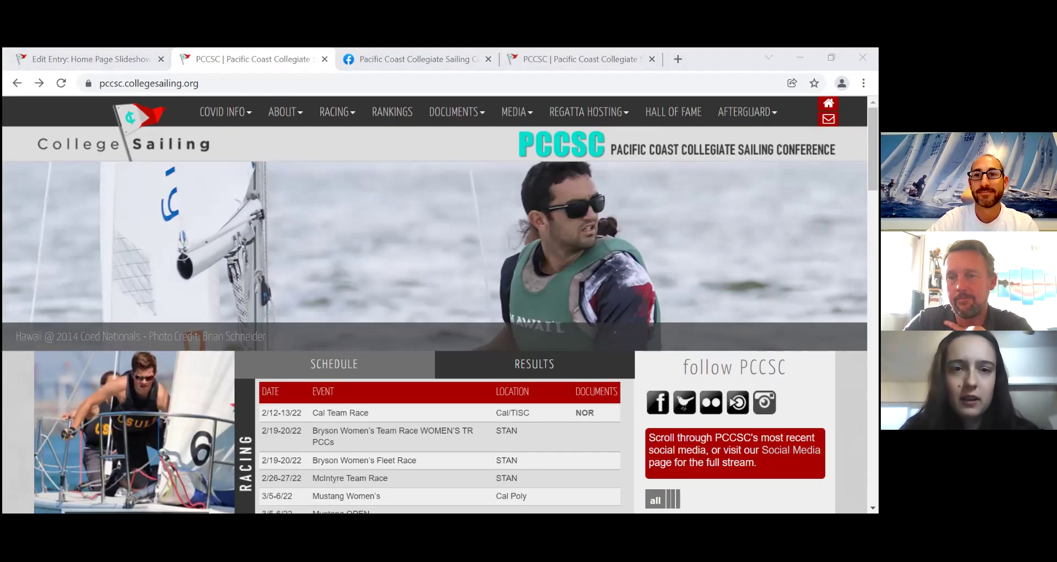